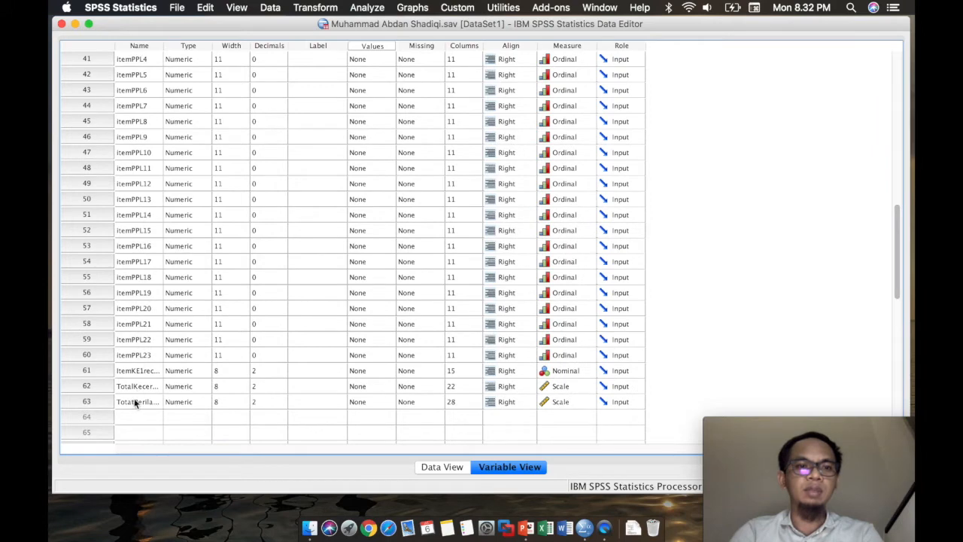
Widen the variable list's Name column and check the value labels defined for KategoriUsia
drag(163, 46, 256, 46)
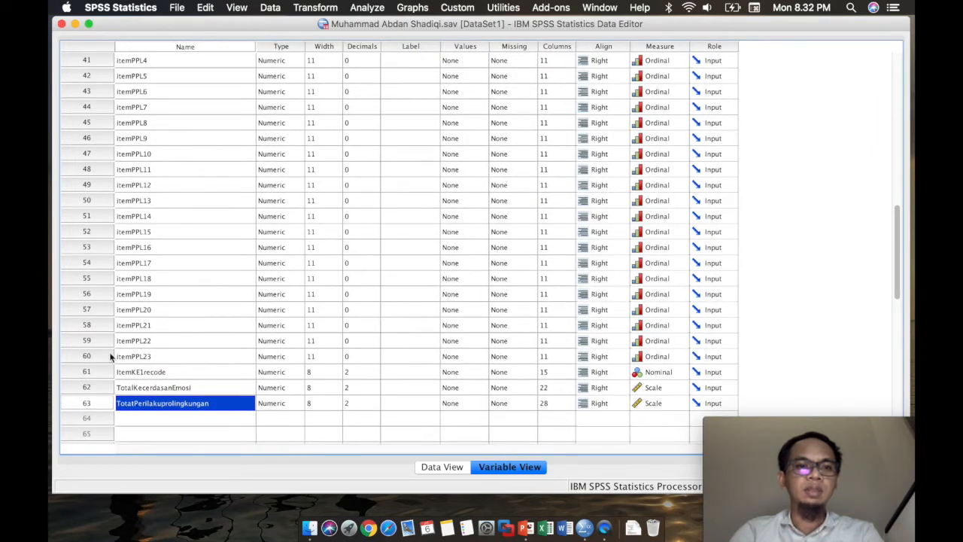
scroll(184, 384, up, 10)
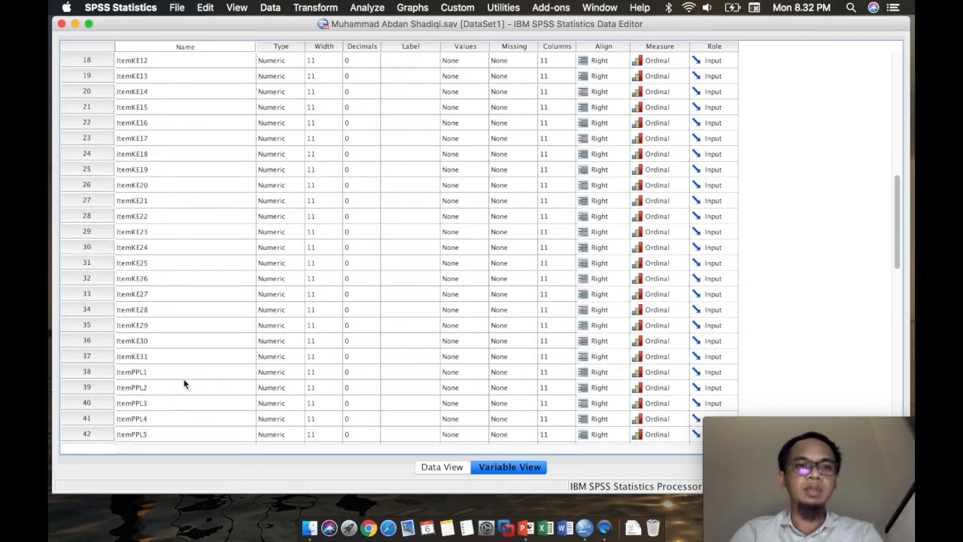
scroll(185, 384, up, 1)
click(85, 91)
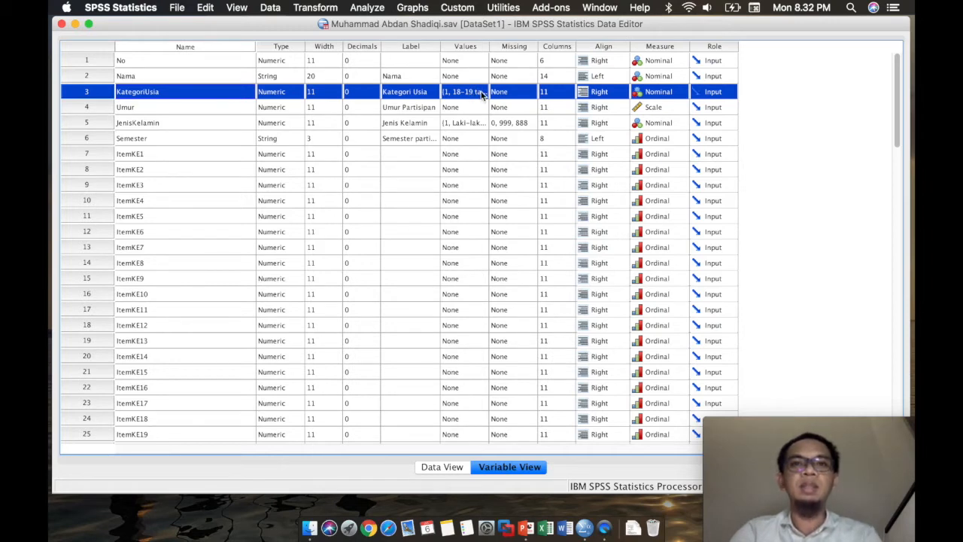
click(482, 92)
click(482, 91)
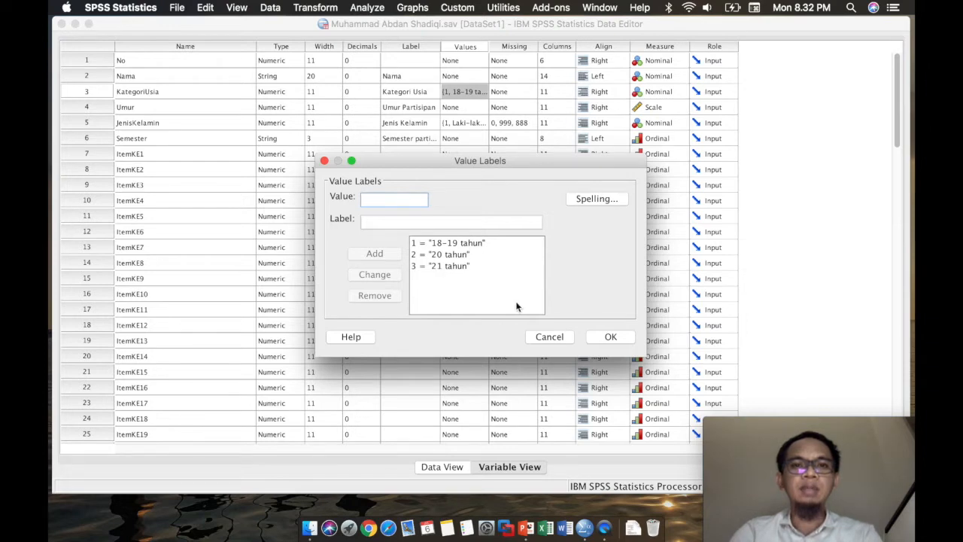
click(548, 338)
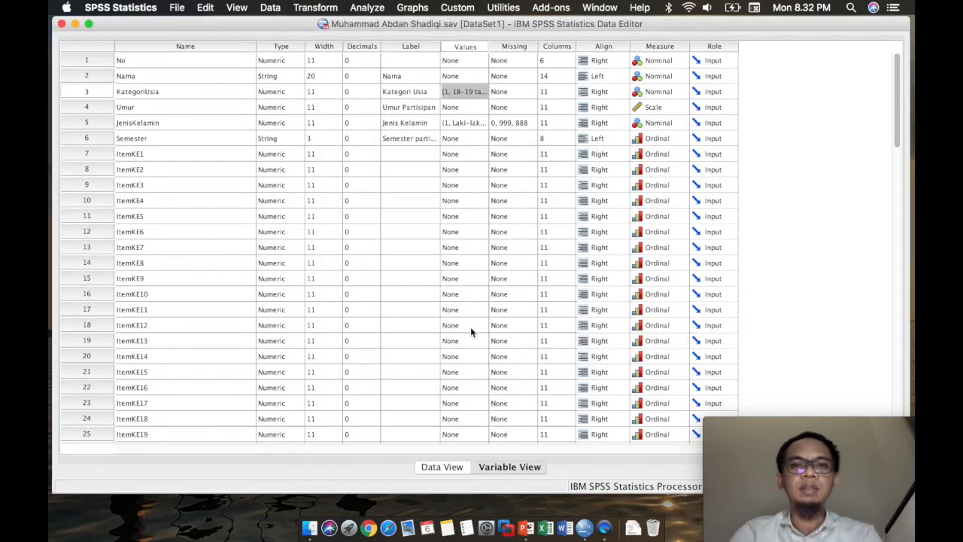
Go from the variable definitions to the data column of TotatPerilakuprolingkungan and check its first case
scroll(471, 327, down, 5)
scroll(471, 331, down, 5)
scroll(471, 331, down, 4)
scroll(471, 332, down, 1)
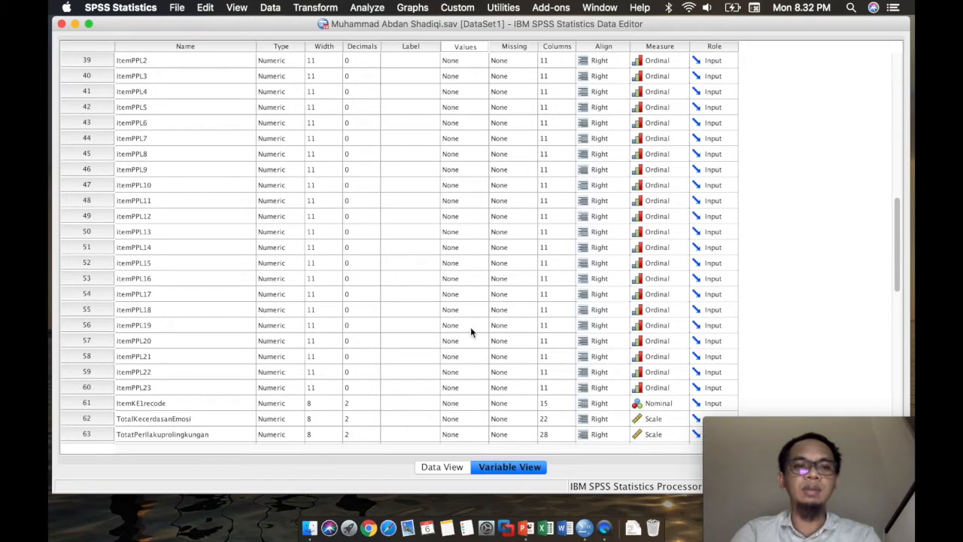
double_click(85, 437)
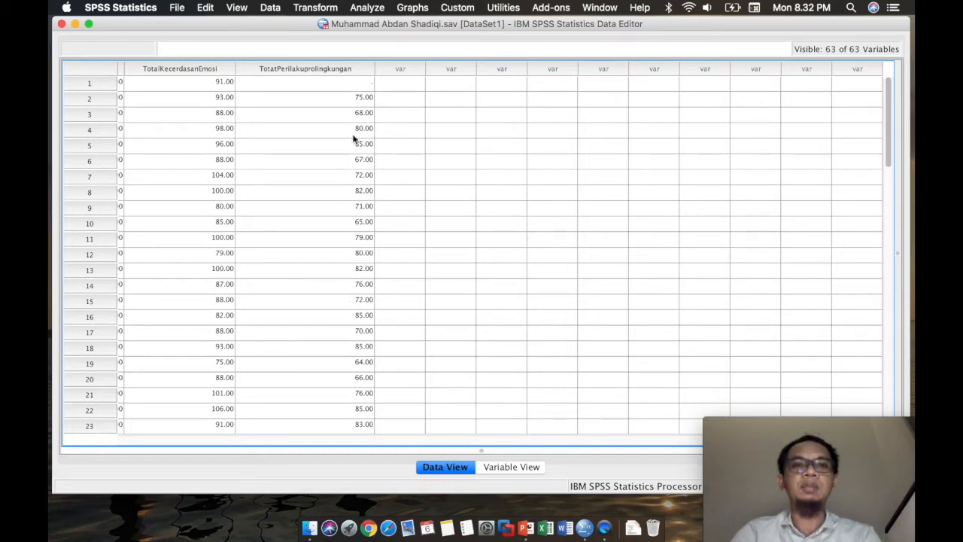
click(351, 83)
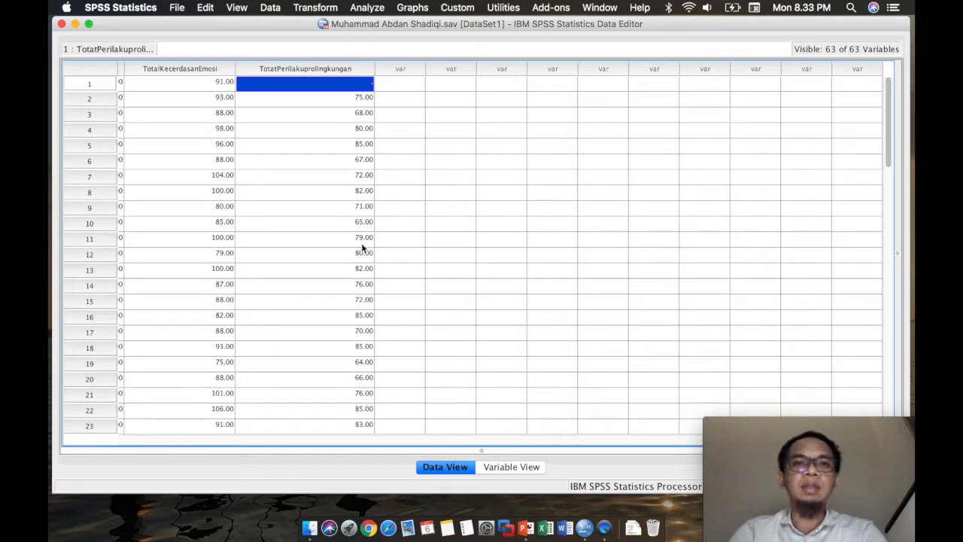
Bring the output viewer forward and start a One-Way ANOVA with TotatPerilakuprolingkungan as the dependent variable
drag(480, 24, 497, 135)
click(493, 89)
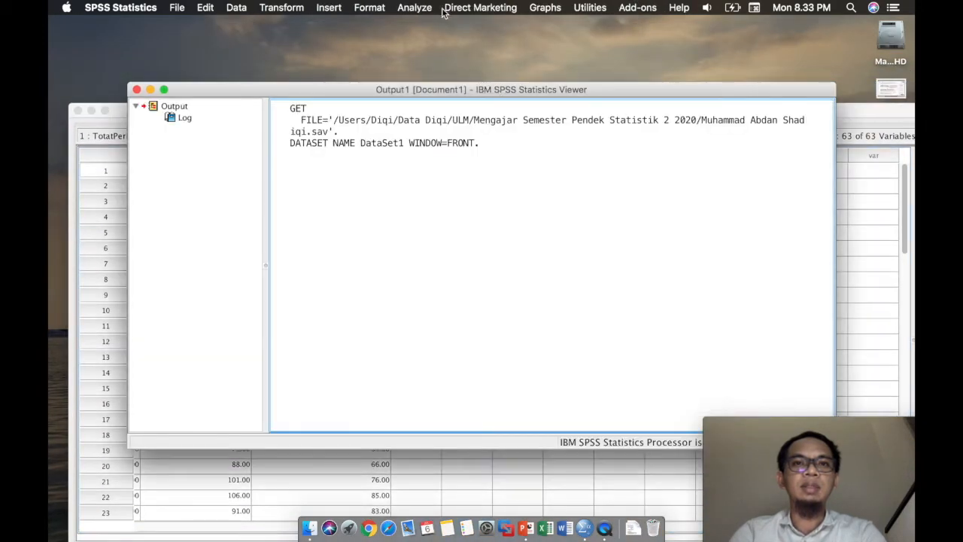
click(416, 8)
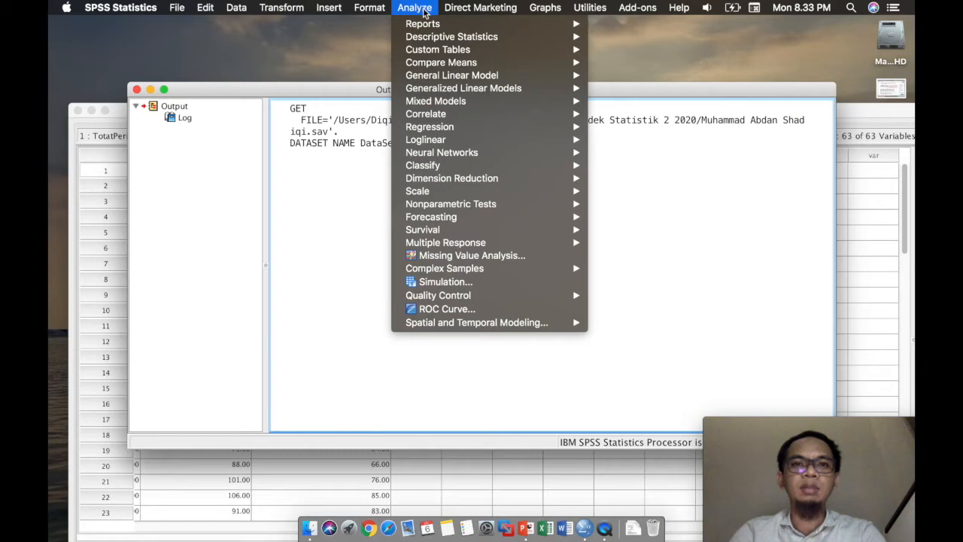
mouse_move(447, 65)
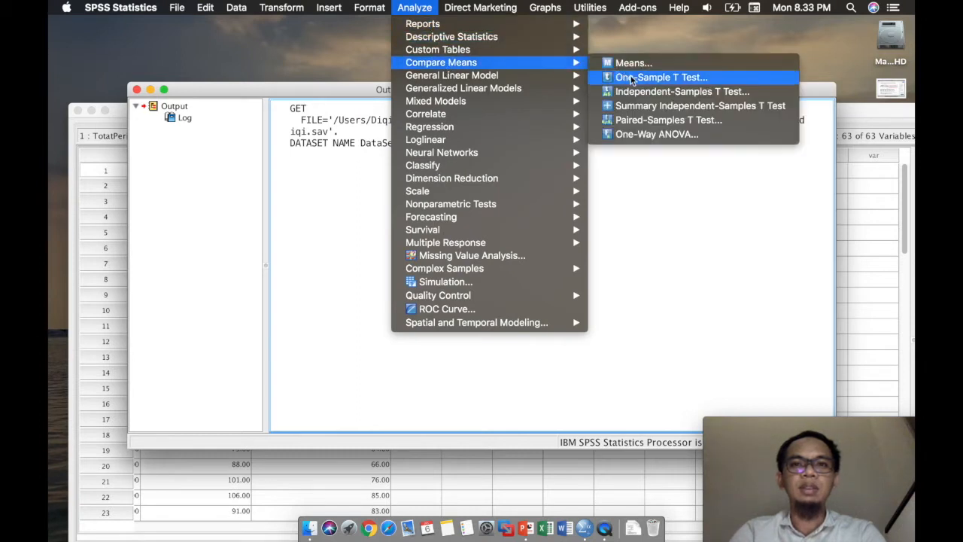
click(633, 135)
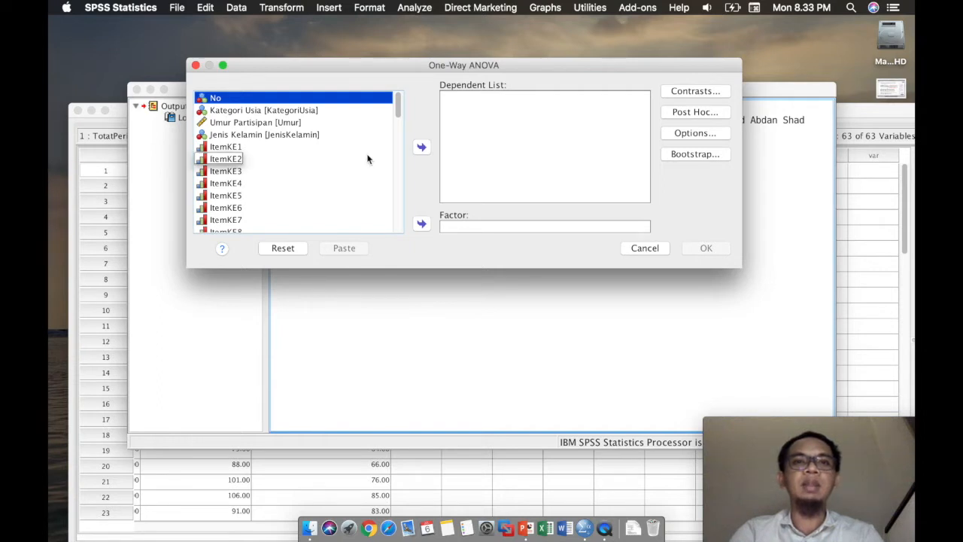
scroll(368, 159, down, 4)
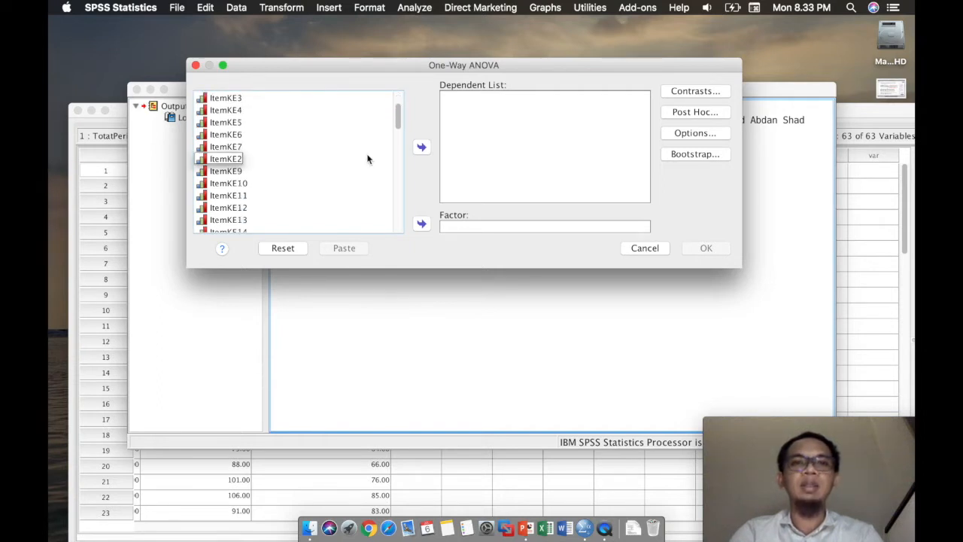
scroll(368, 159, down, 10)
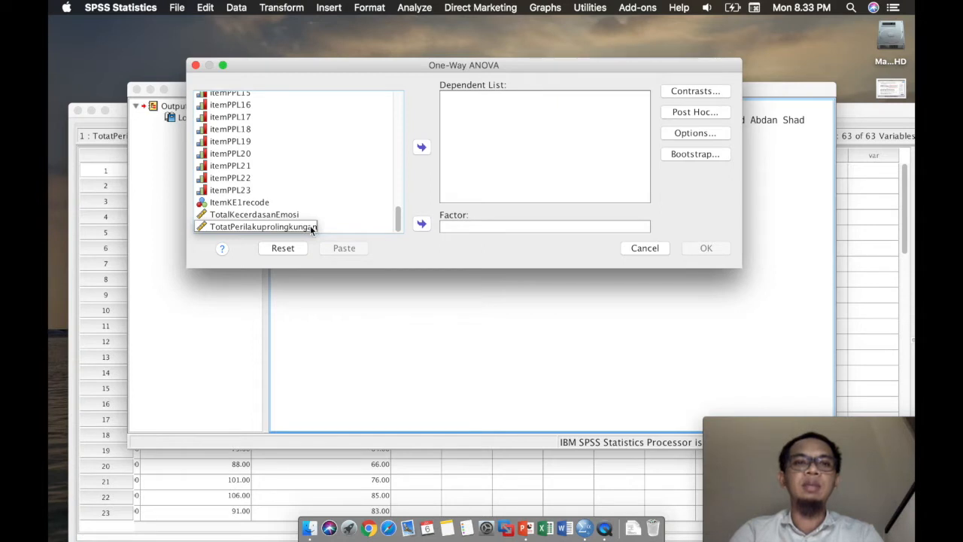
click(310, 227)
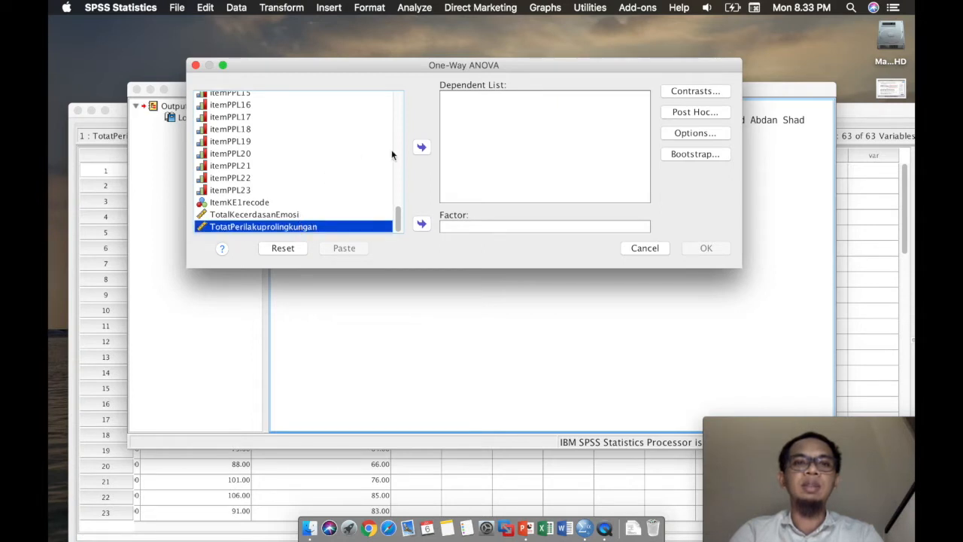
click(423, 148)
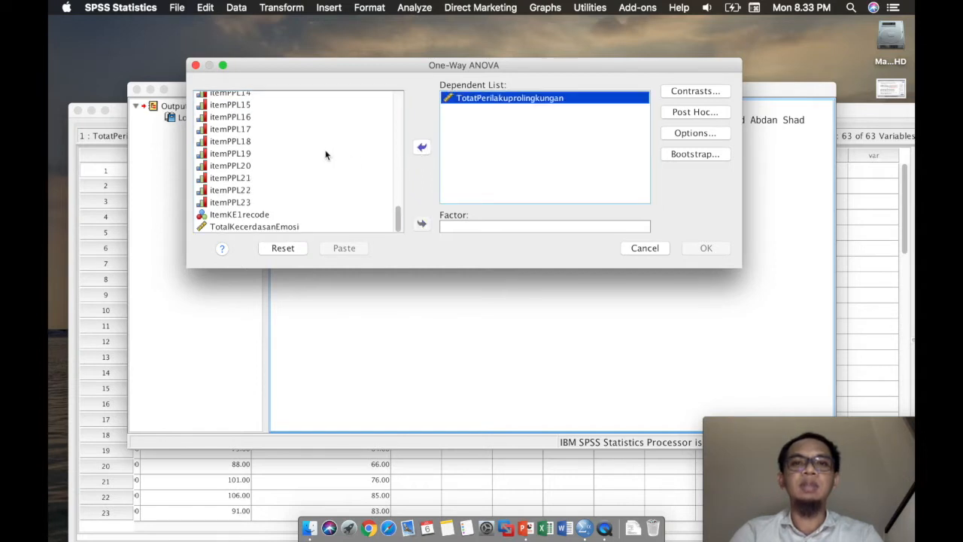
Assign Kategori Usia as the factor of the One-Way ANOVA
scroll(323, 153, up, 15)
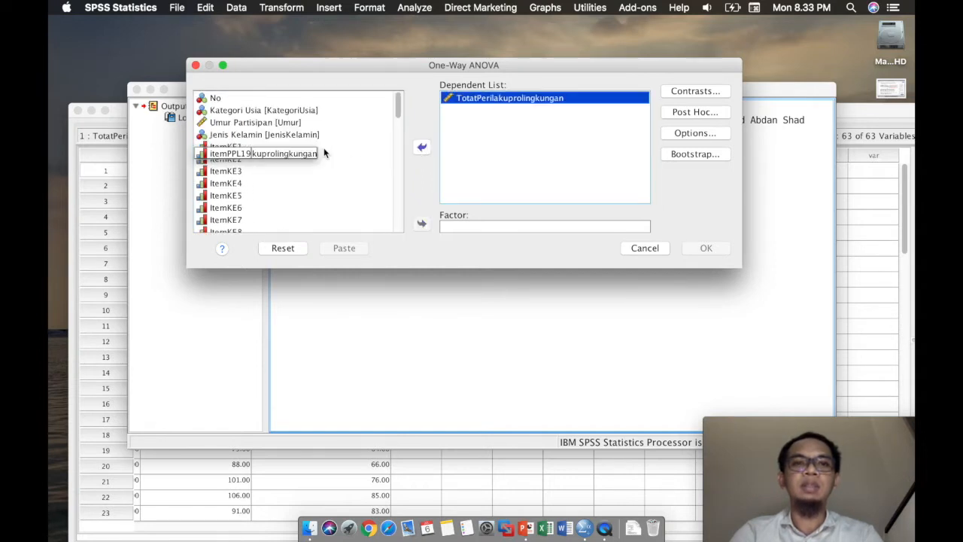
click(309, 110)
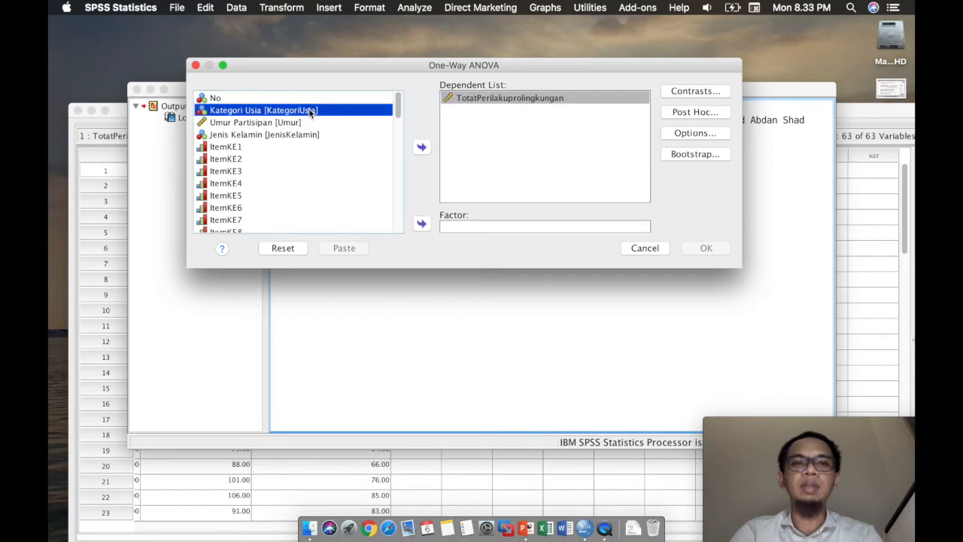
click(422, 225)
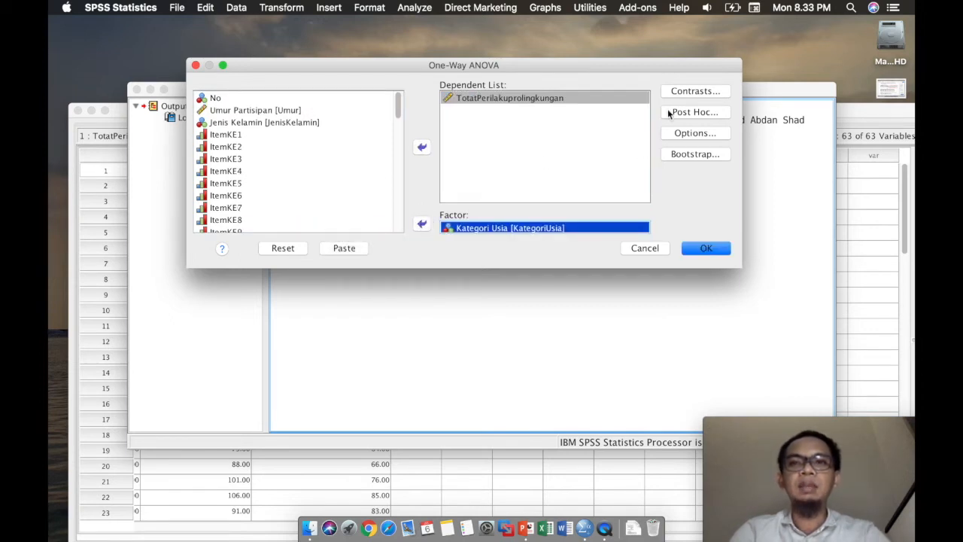
Request the LSD and Games-Howell post hoc comparisons for the One-Way ANOVA
click(694, 112)
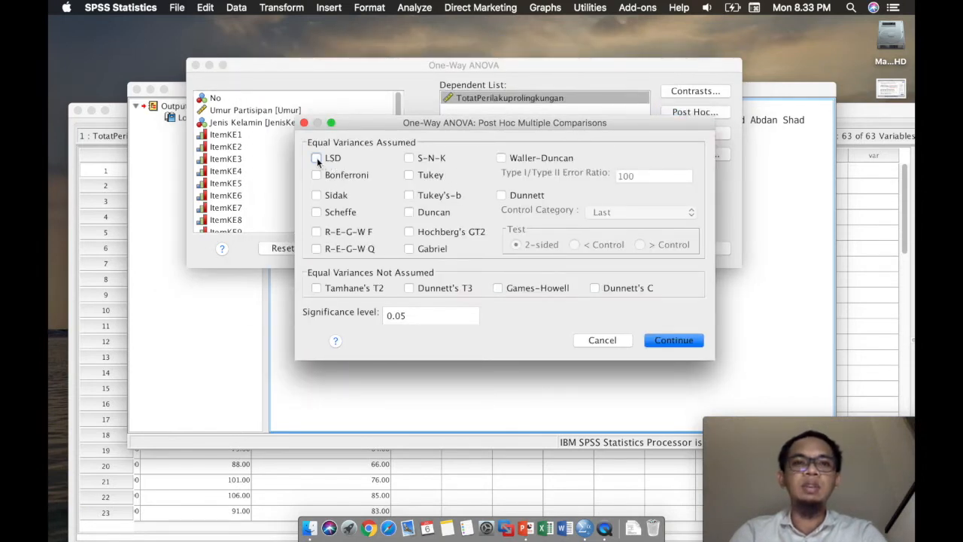
click(499, 290)
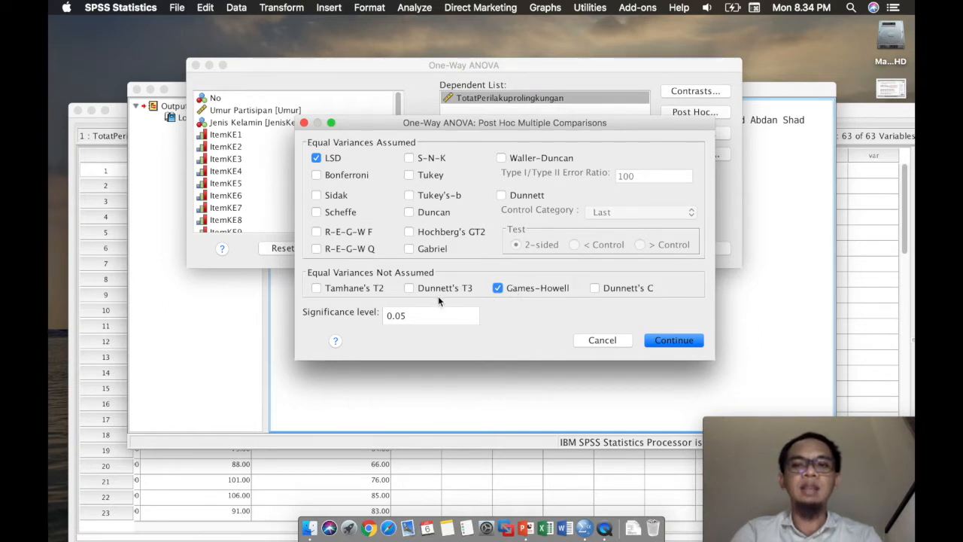
click(676, 343)
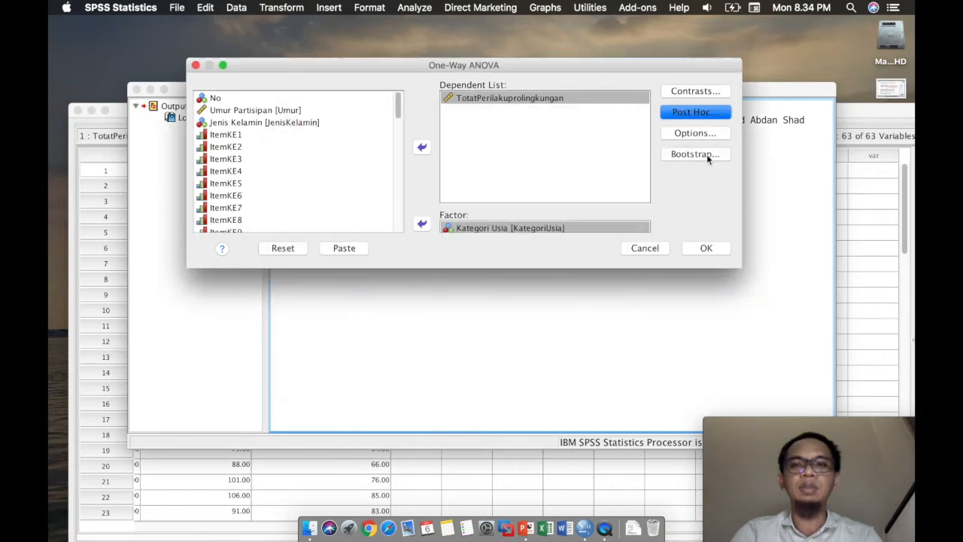
Include descriptive statistics and the homogeneity of variance test, and run the One-Way ANOVA
click(696, 133)
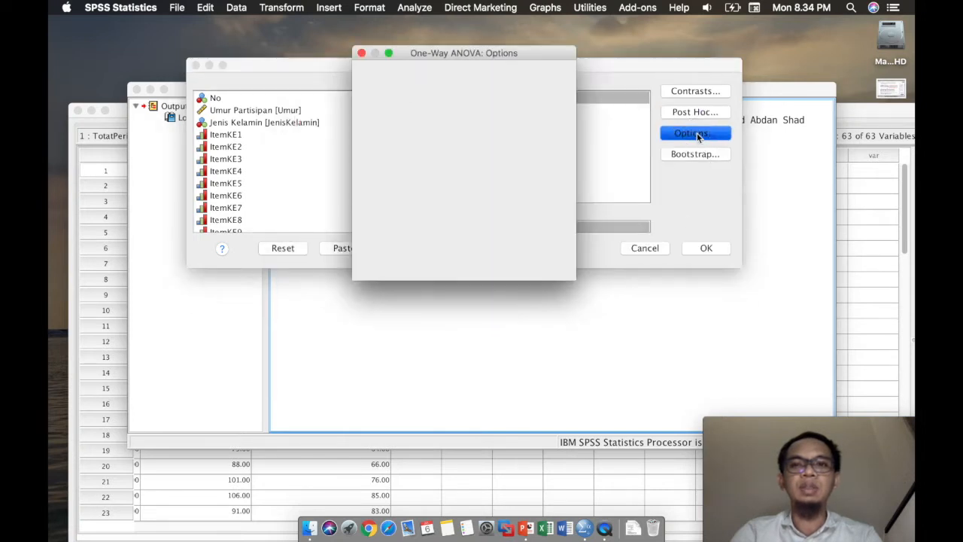
click(336, 189)
click(336, 224)
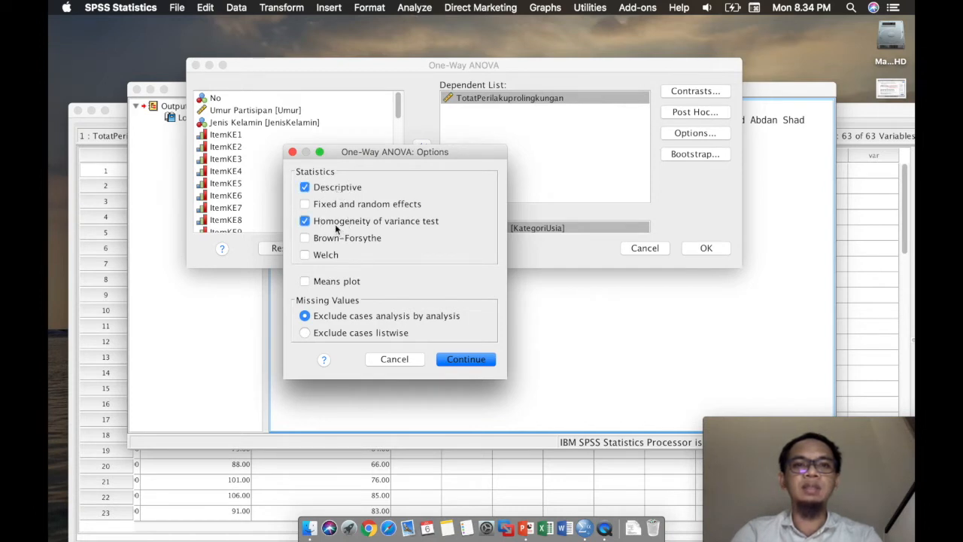
click(455, 359)
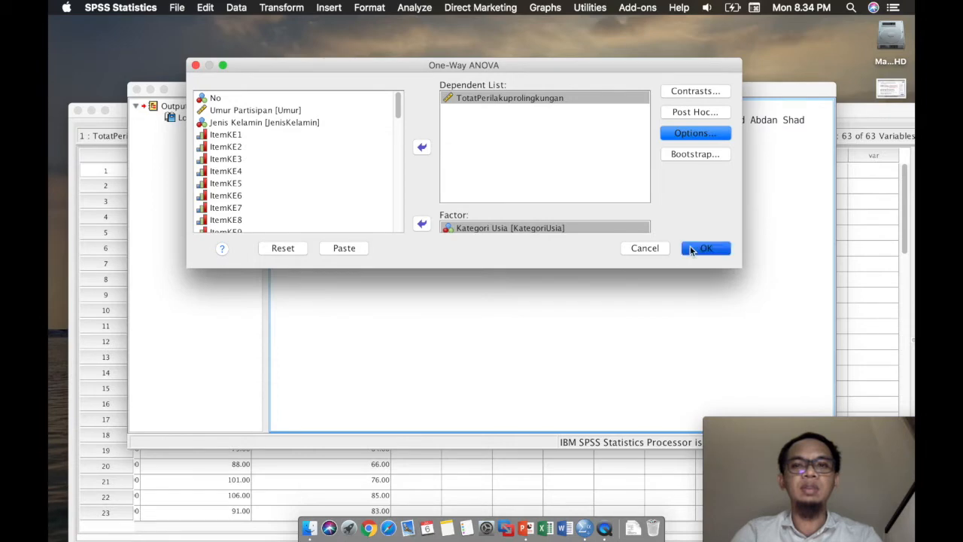
click(691, 249)
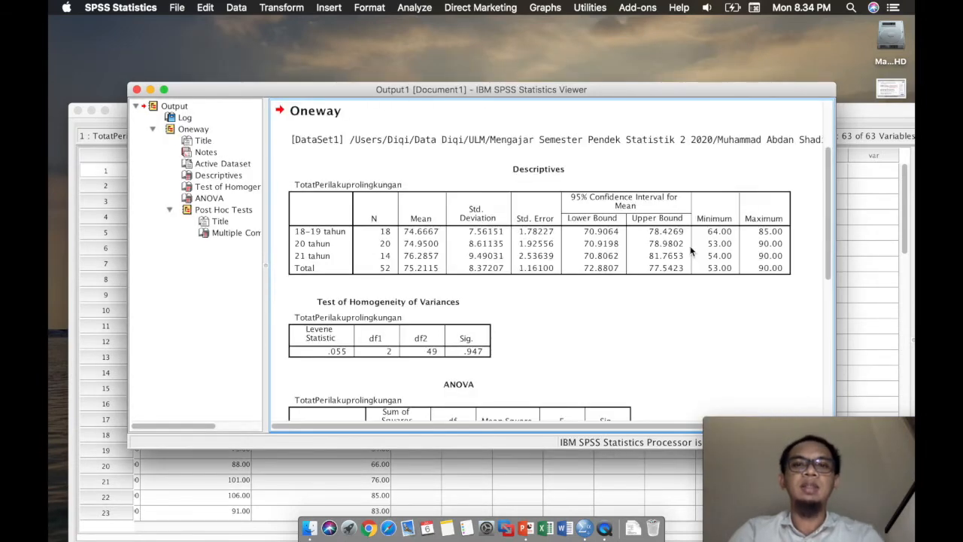
scroll(691, 251, down, 4)
scroll(691, 252, down, 5)
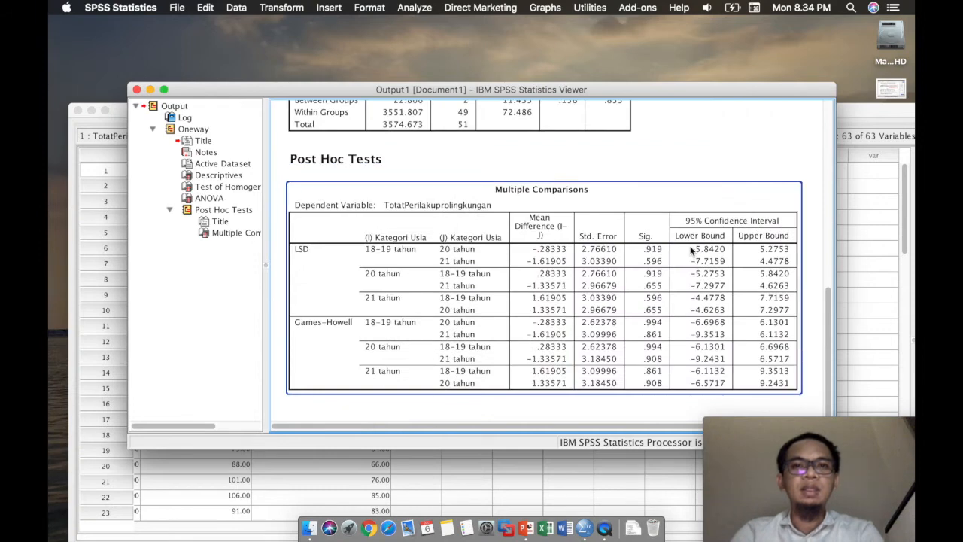
Start a Univariate General Linear Model analysis with Kategori Usia as the fixed factor
click(415, 8)
click(415, 8)
click(415, 7)
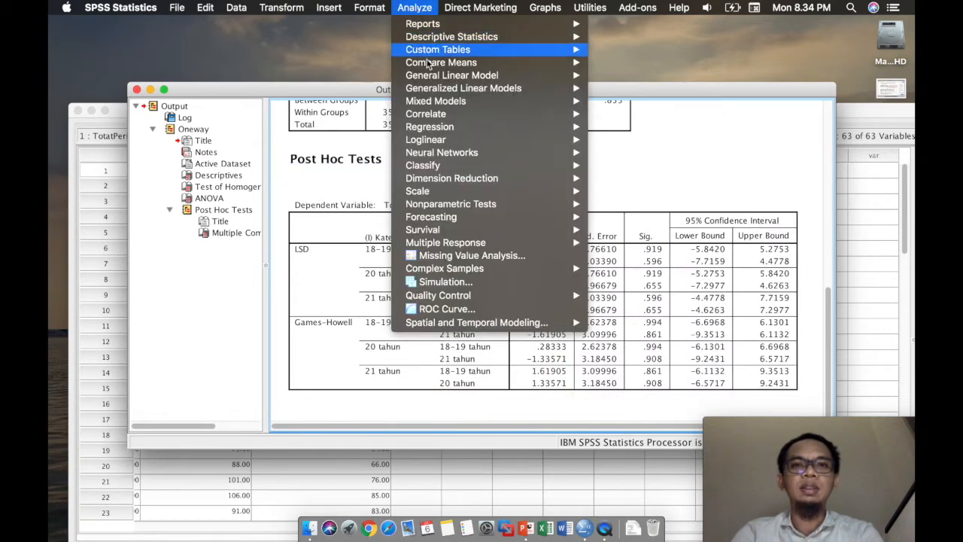
mouse_move(432, 80)
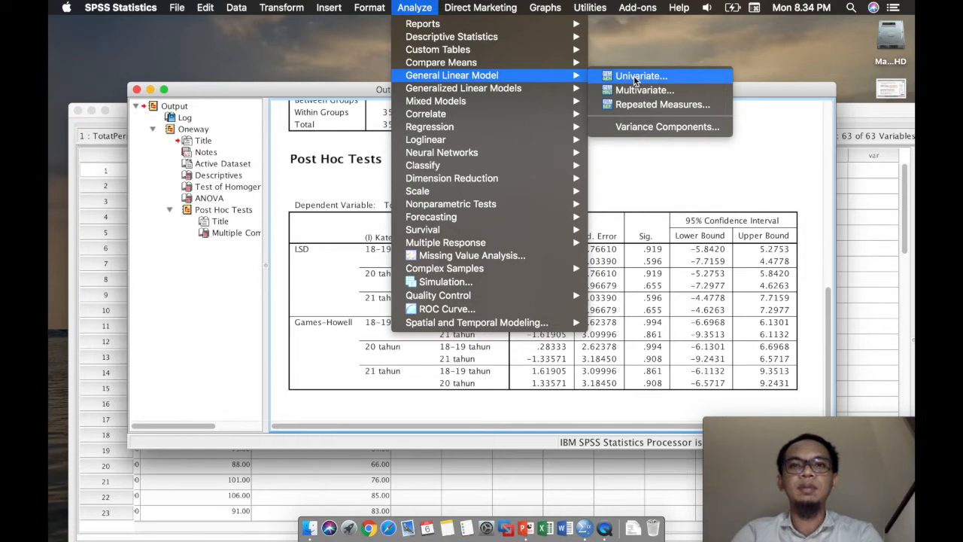
click(634, 75)
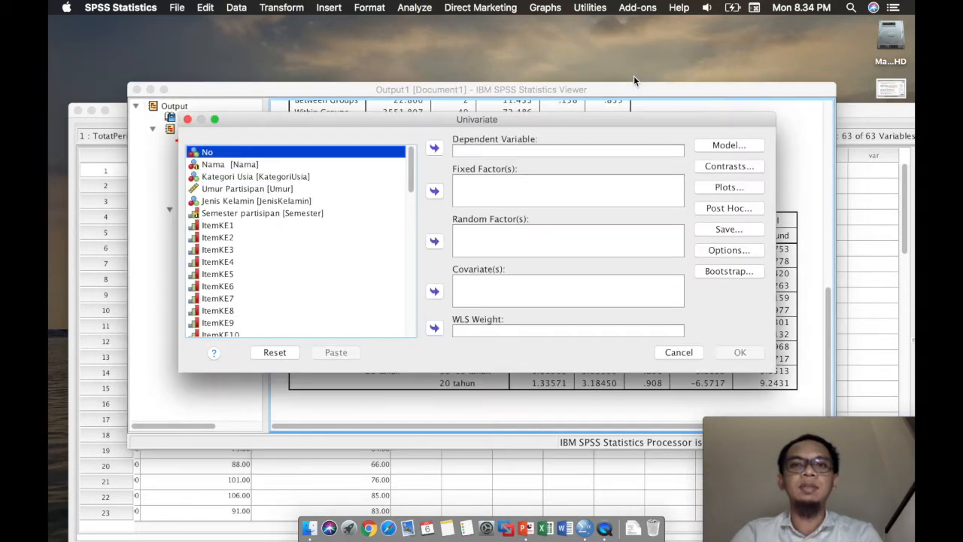
click(306, 179)
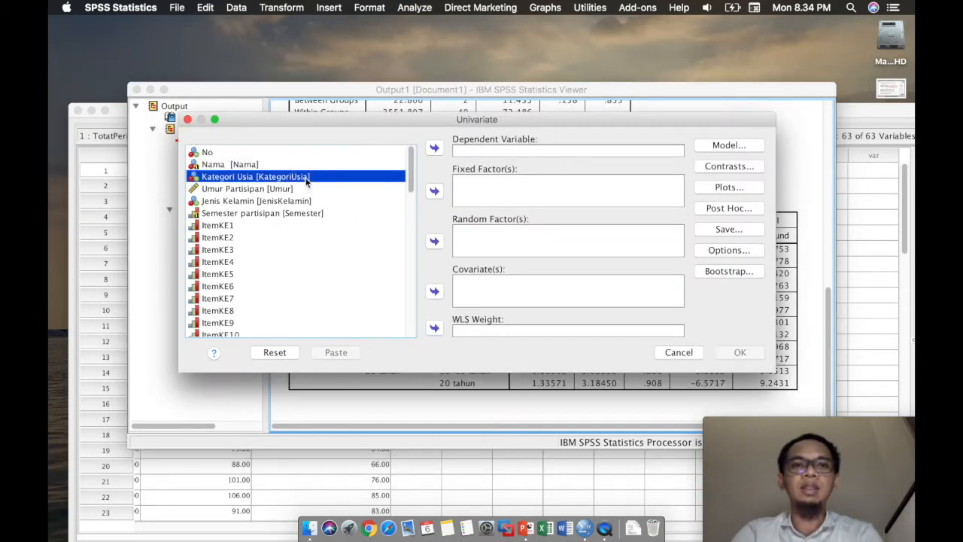
click(434, 193)
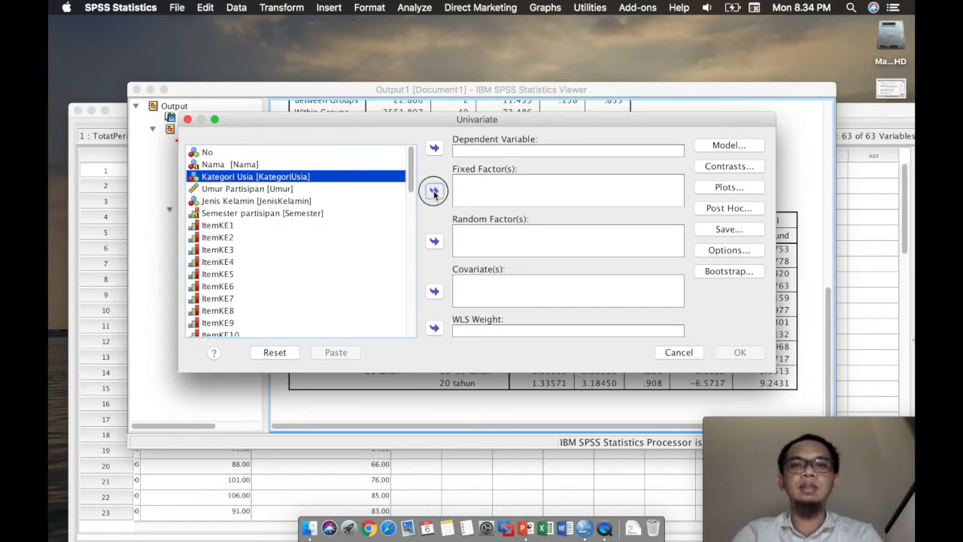
Assign TotatPerilakuprolingkungan as the dependent variable of the Univariate analysis
scroll(329, 303, down, 5)
scroll(329, 303, down, 10)
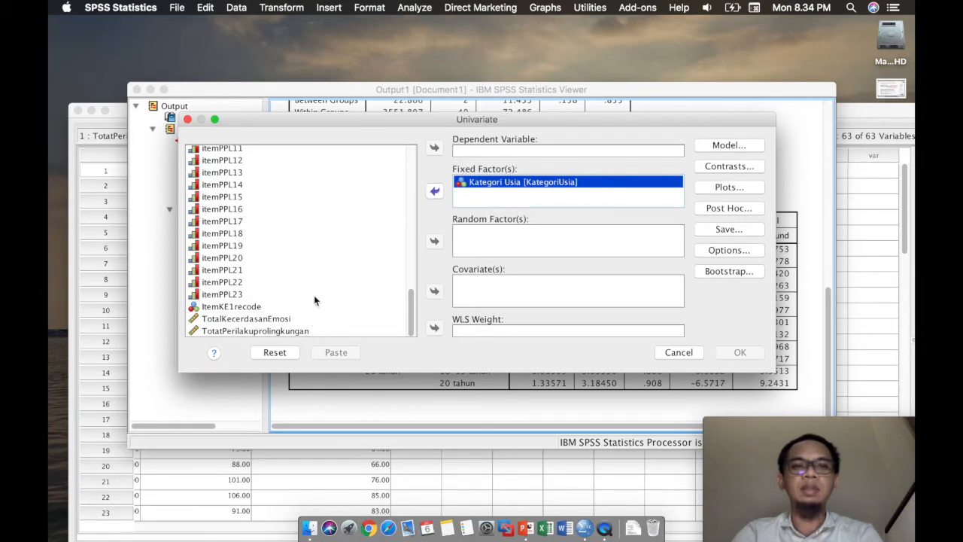
click(283, 330)
click(435, 148)
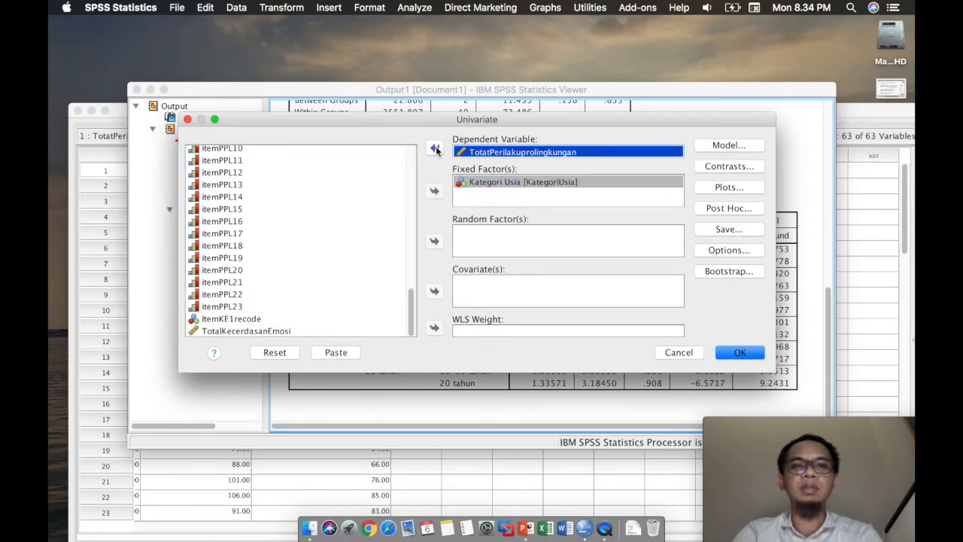
Request the LSD and Games-Howell post hoc tests for KategoriUsia in the Univariate analysis
click(731, 208)
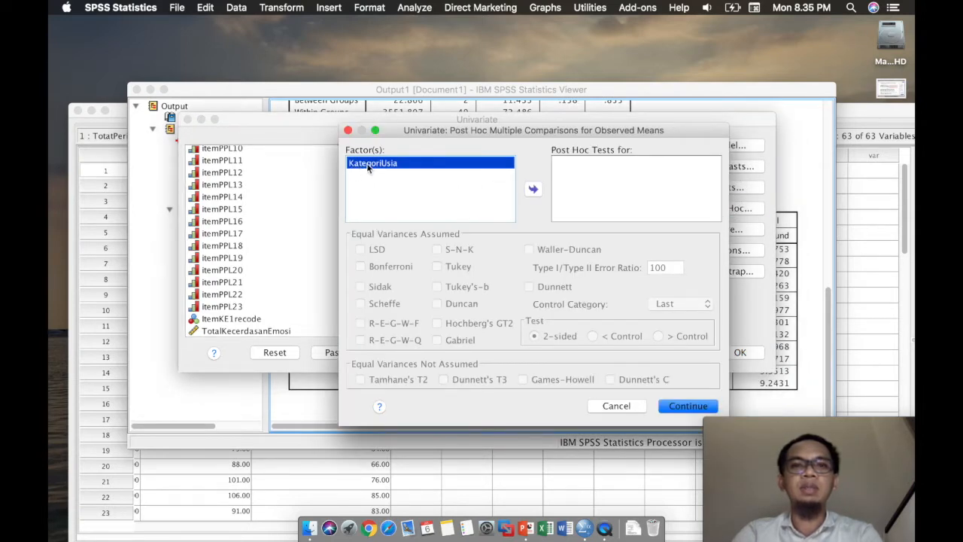
click(532, 191)
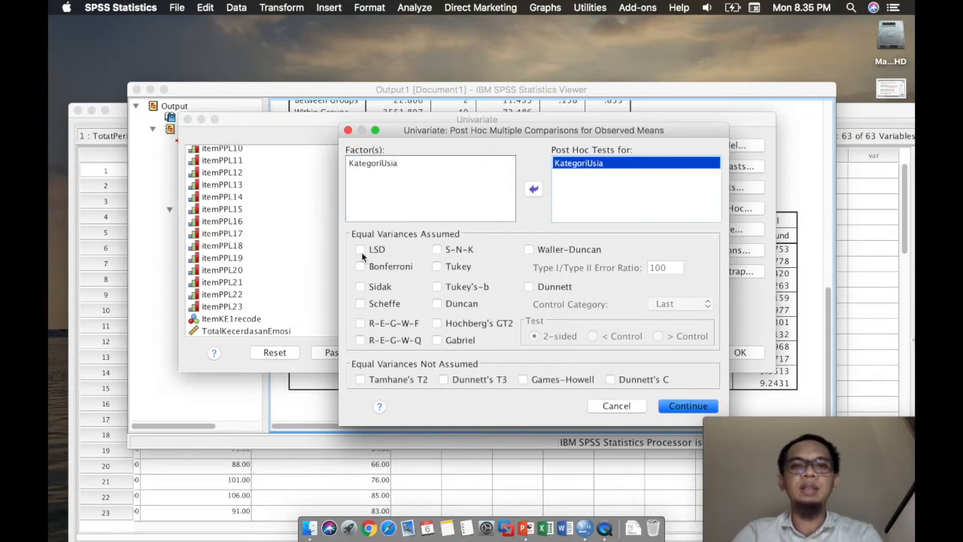
click(532, 192)
click(533, 189)
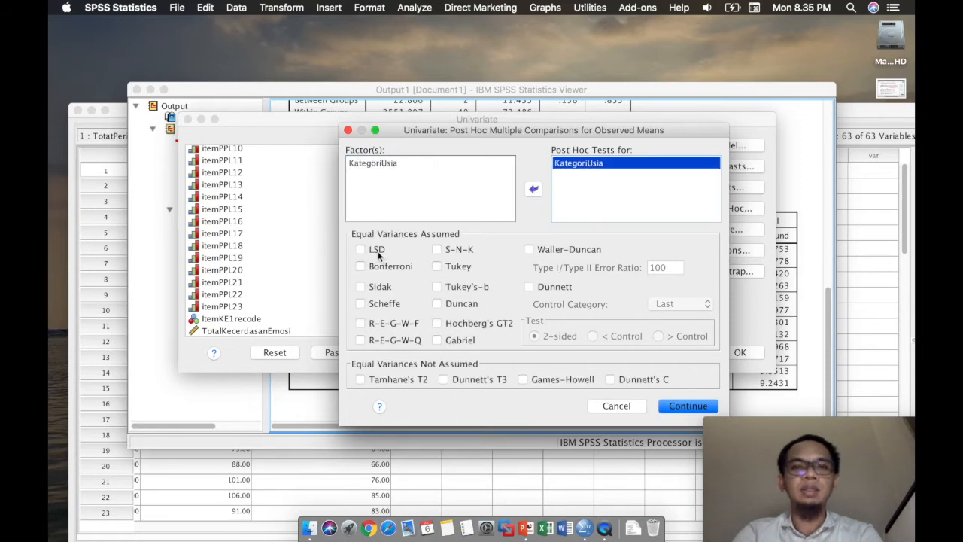
click(378, 251)
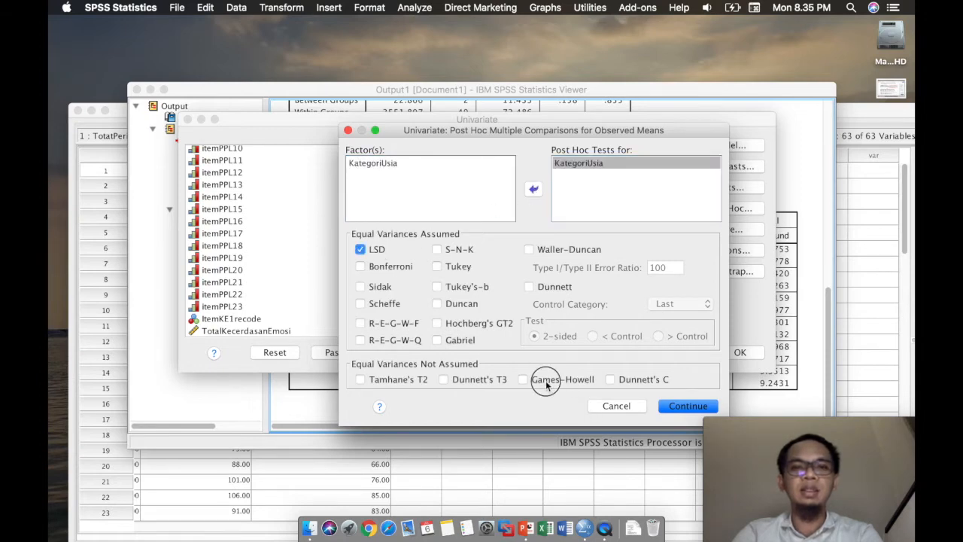
click(675, 406)
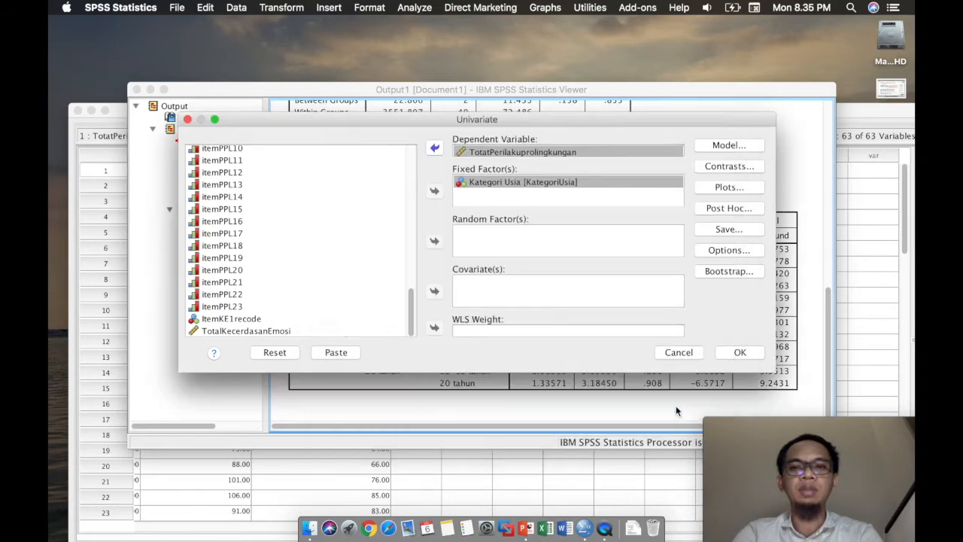
Display means for KategoriUsia with descriptive statistics, effect size estimates and homogeneity tests, and run the Univariate analysis
click(709, 252)
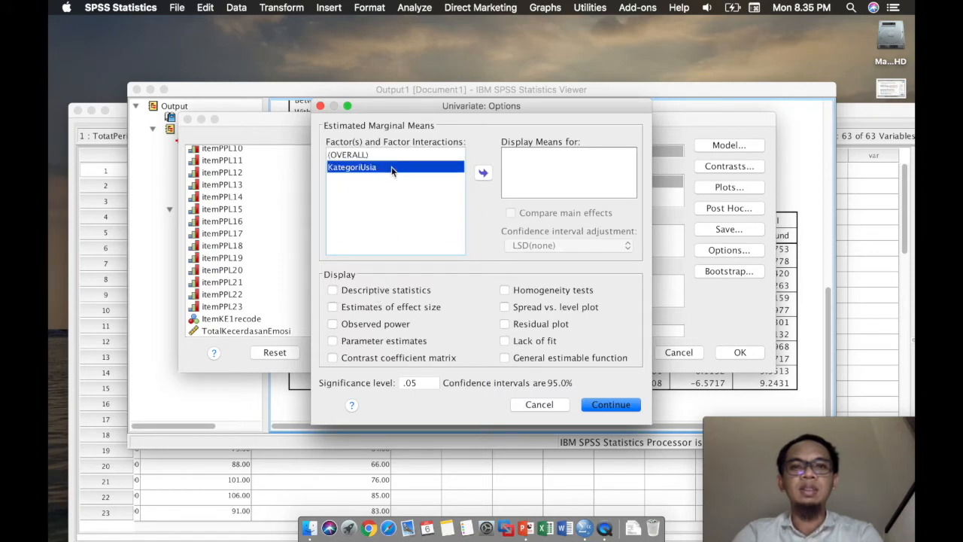
click(483, 173)
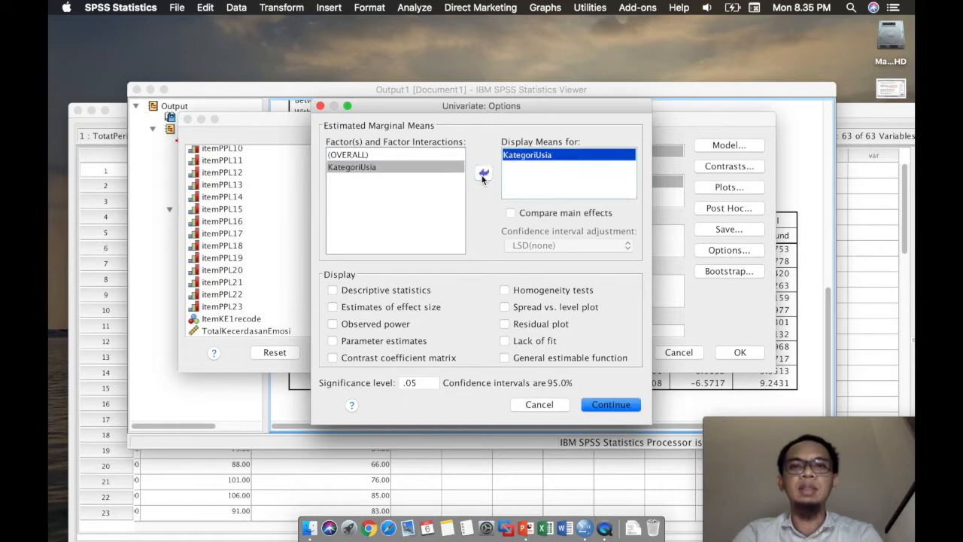
click(384, 290)
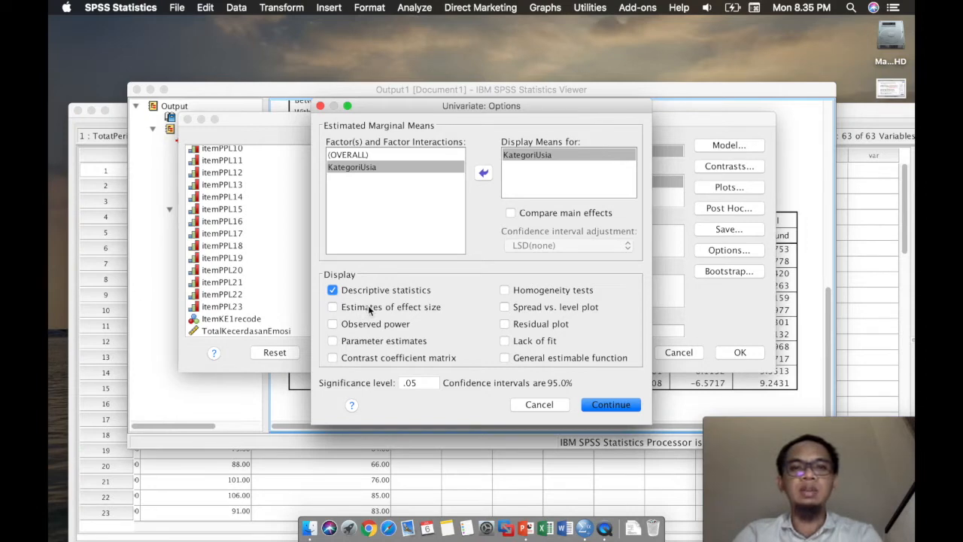
click(369, 310)
click(506, 290)
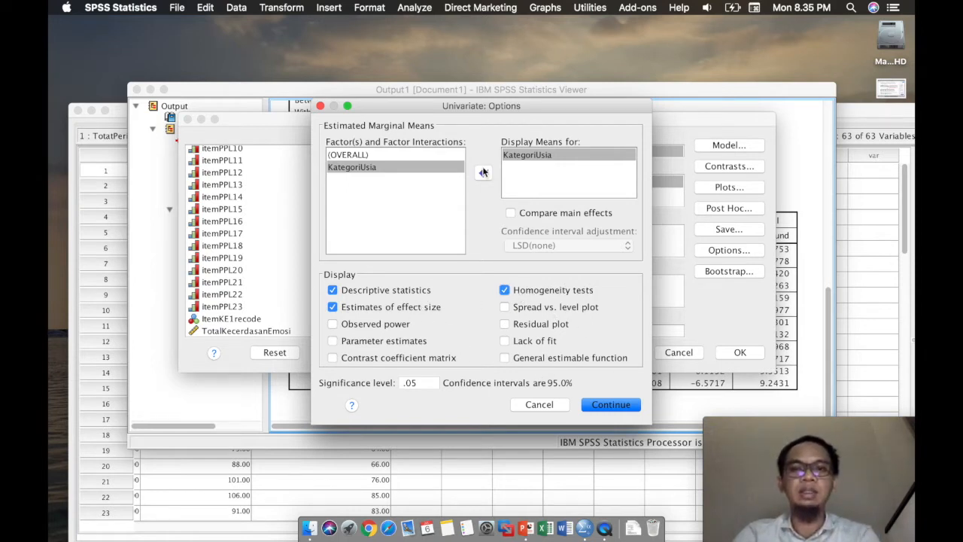
click(608, 404)
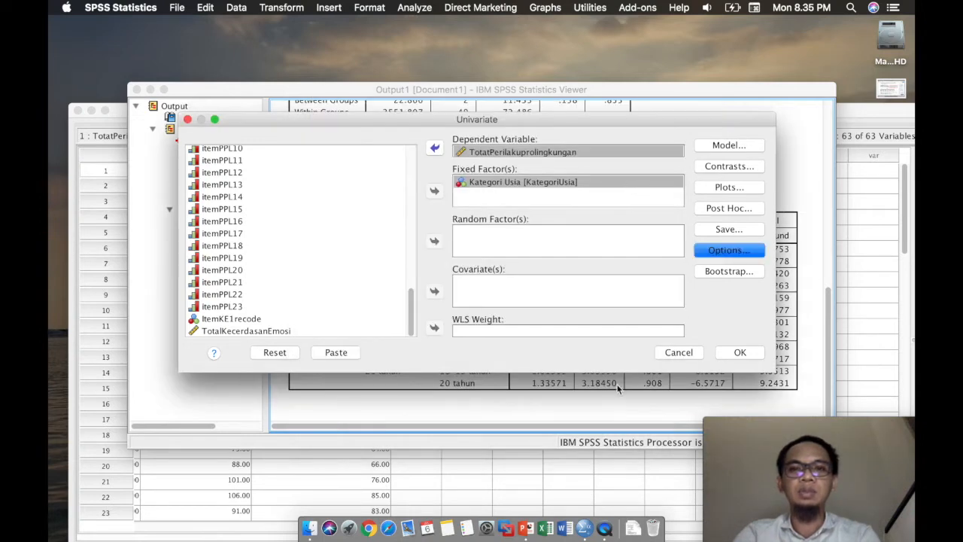
click(739, 353)
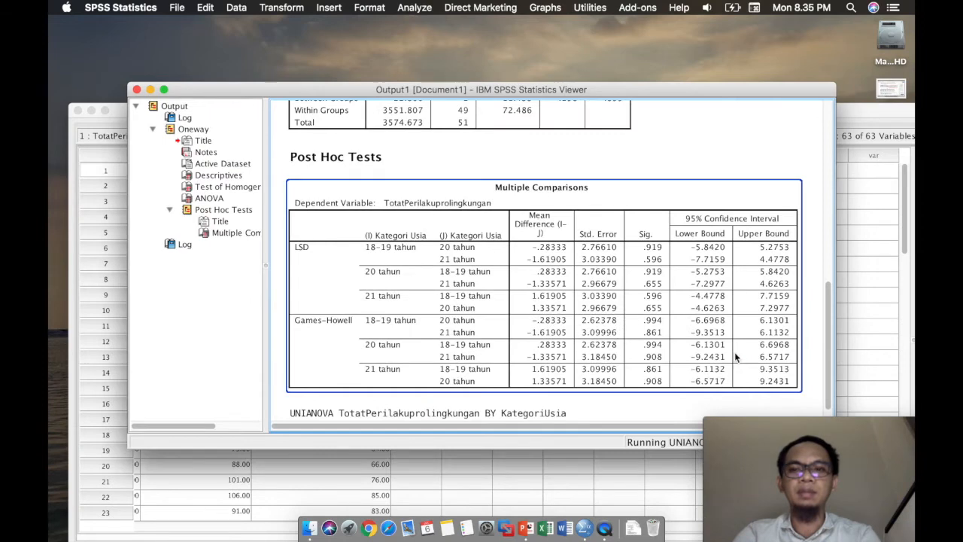
Compare the One-Way ANOVA tables with the Univariate output, examining Levene's test, significance values, partial eta squared and estimated marginal means
scroll(736, 359, down, 8)
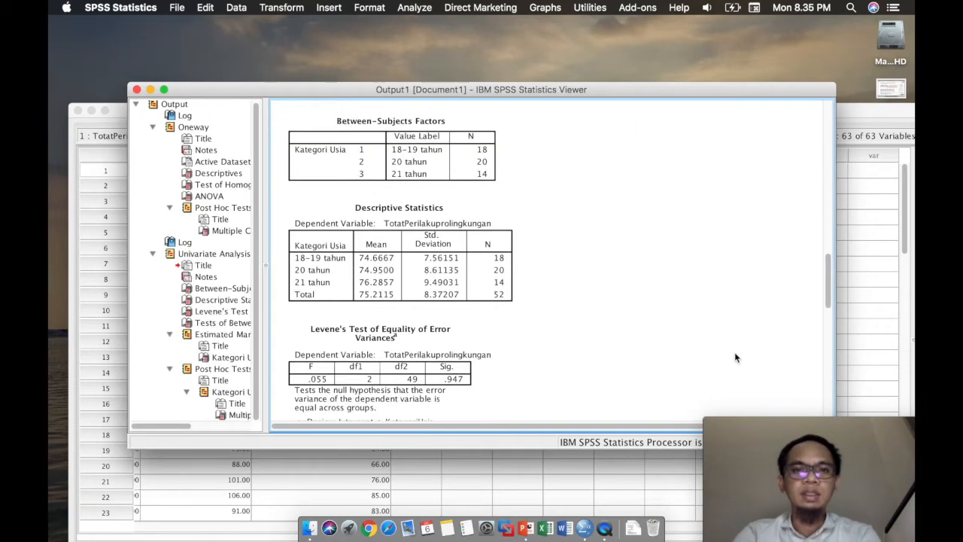
scroll(736, 358, up, 20)
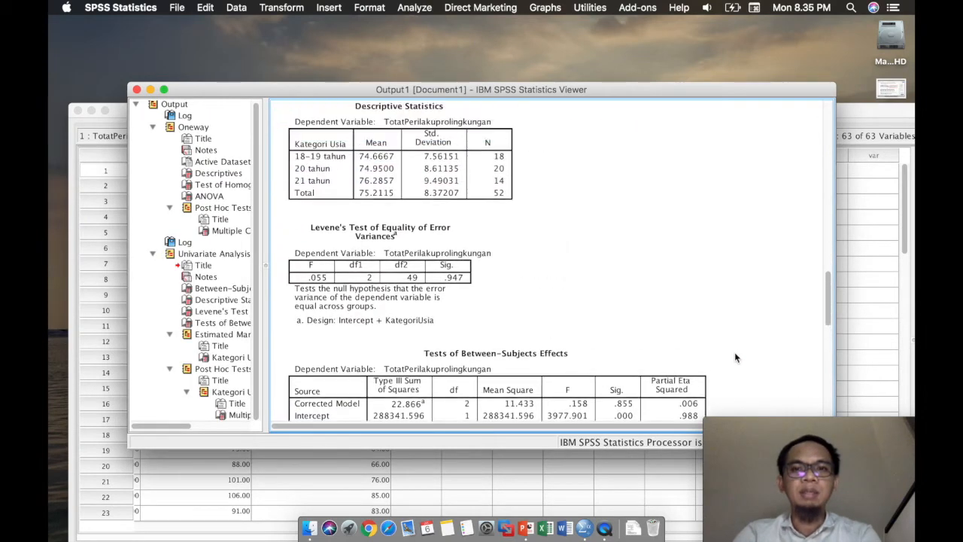
scroll(736, 358, up, 10)
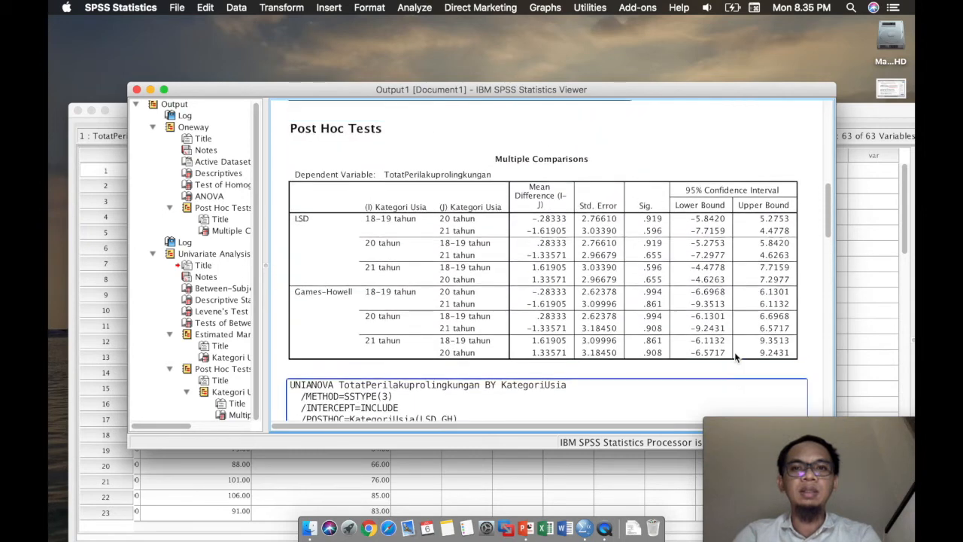
click(623, 222)
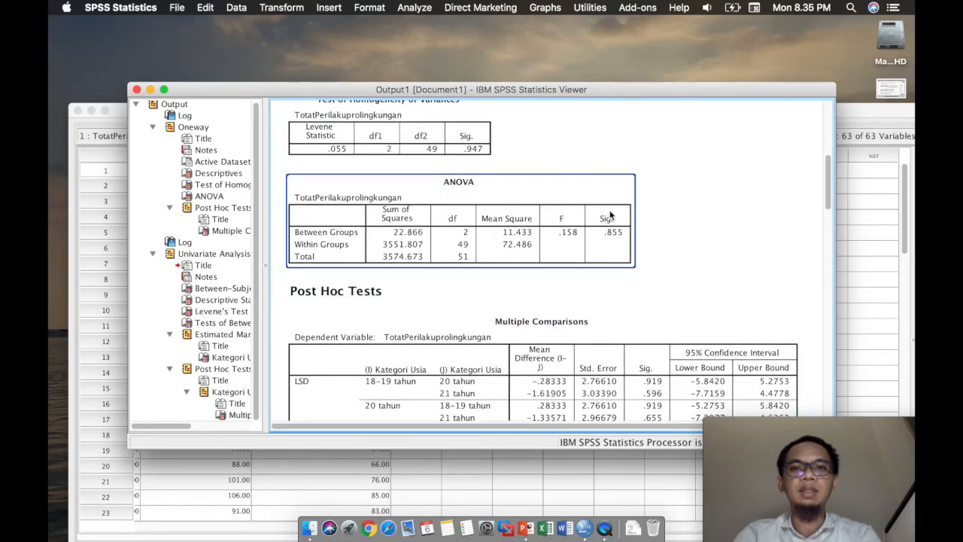
scroll(609, 216, down, 15)
click(609, 216)
key(Up)
key(Up)
key(Up)
key(Up)
key(Up)
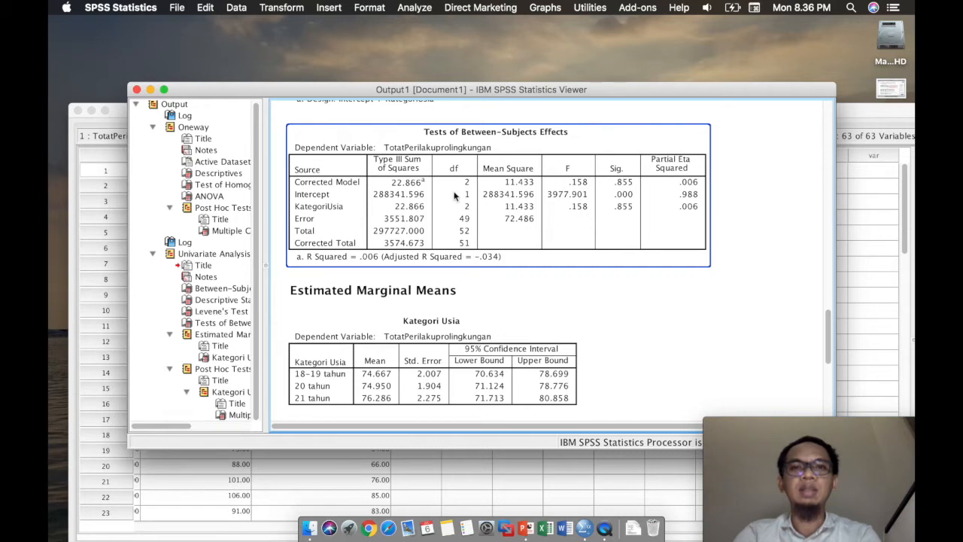
key(Up)
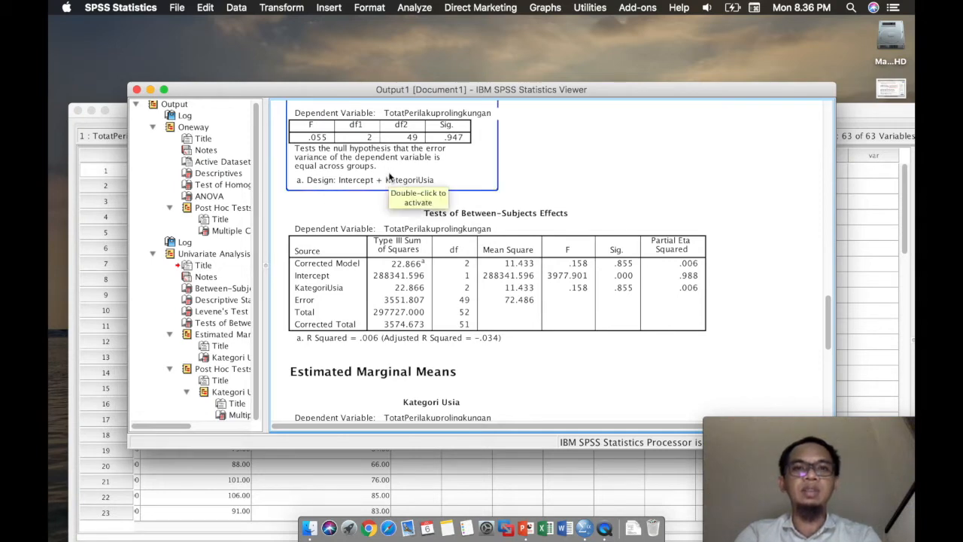
scroll(388, 175, up, 10)
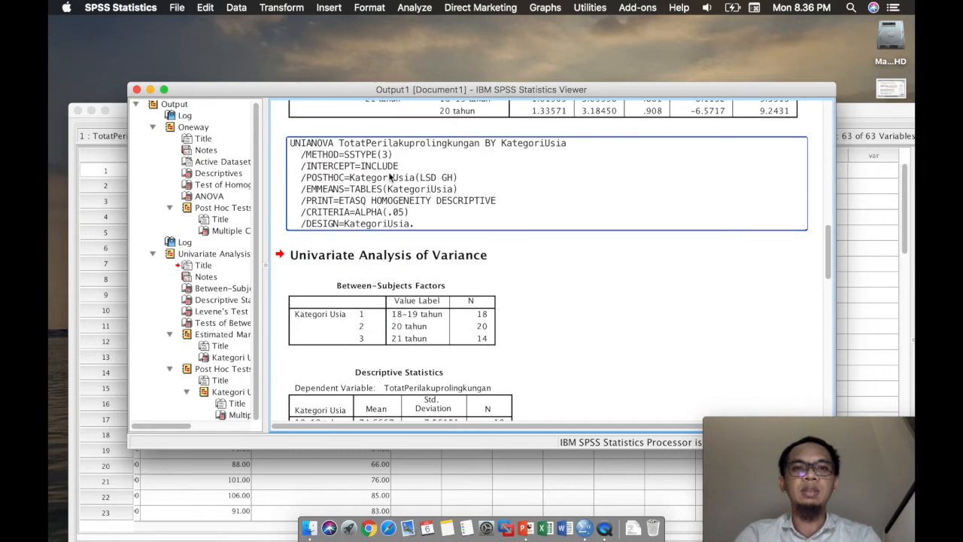
scroll(390, 175, down, 1)
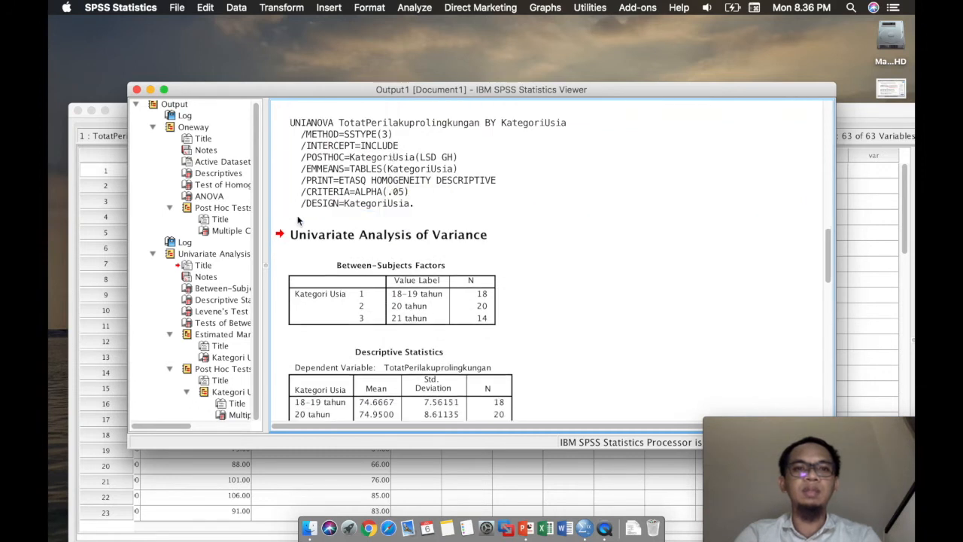
Select the entire Univariate Analysis of Variance output block and copy it
click(219, 254)
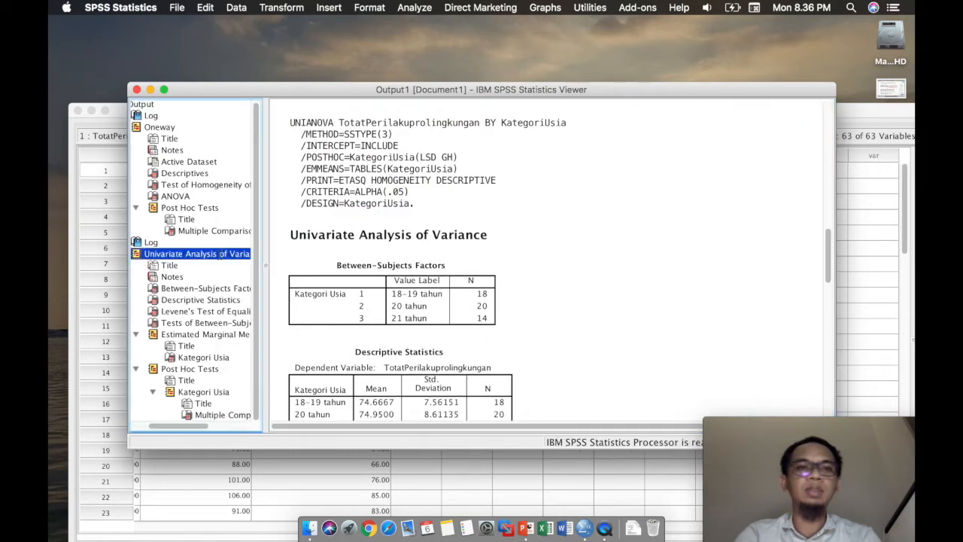
click(137, 255)
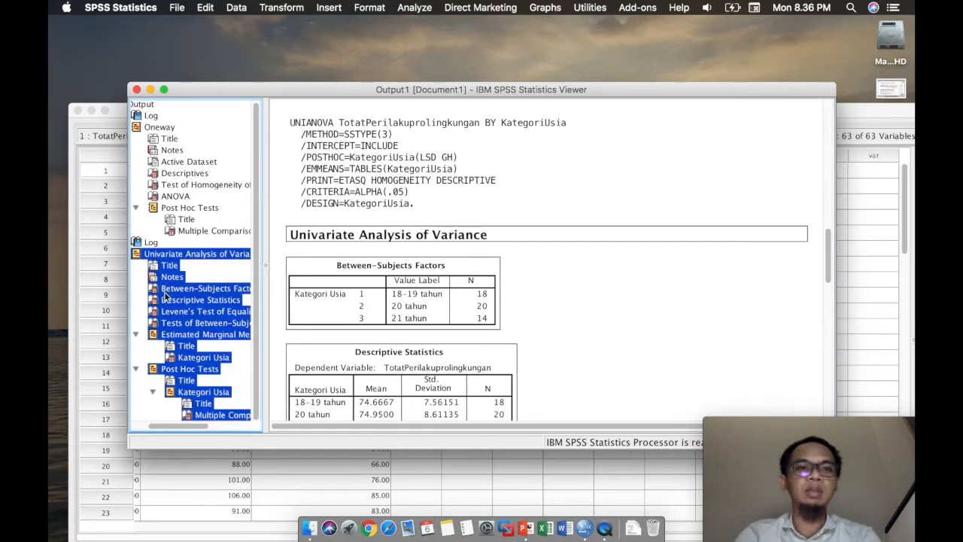
click(288, 235)
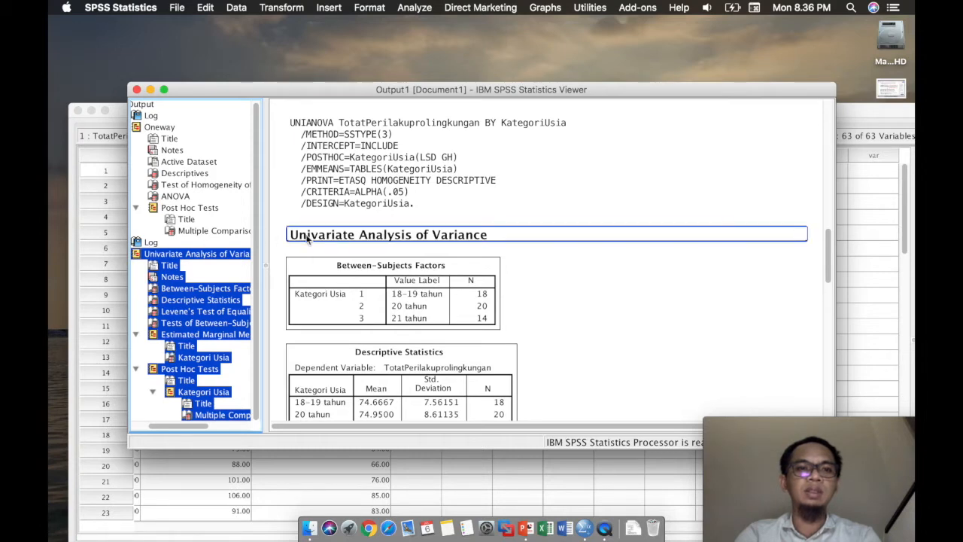
right_click(307, 237)
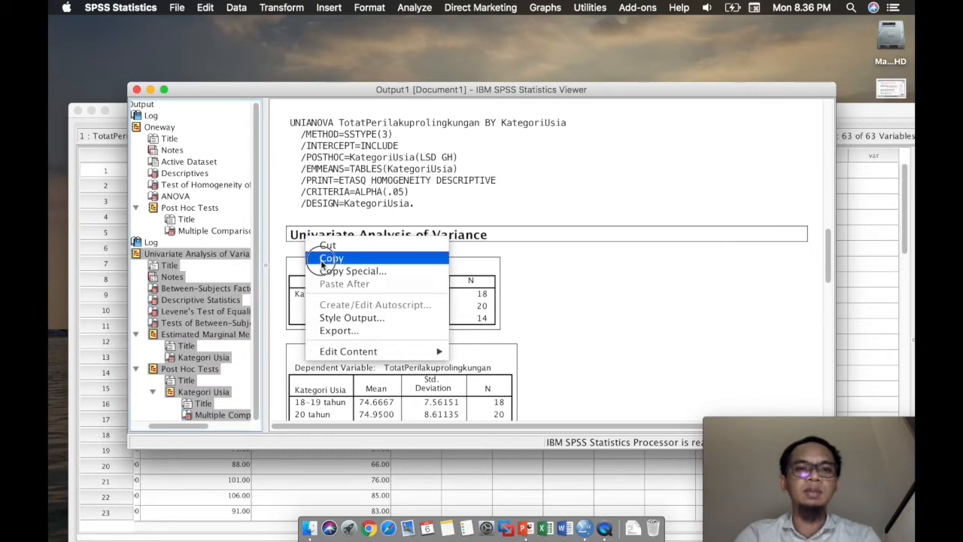
click(323, 260)
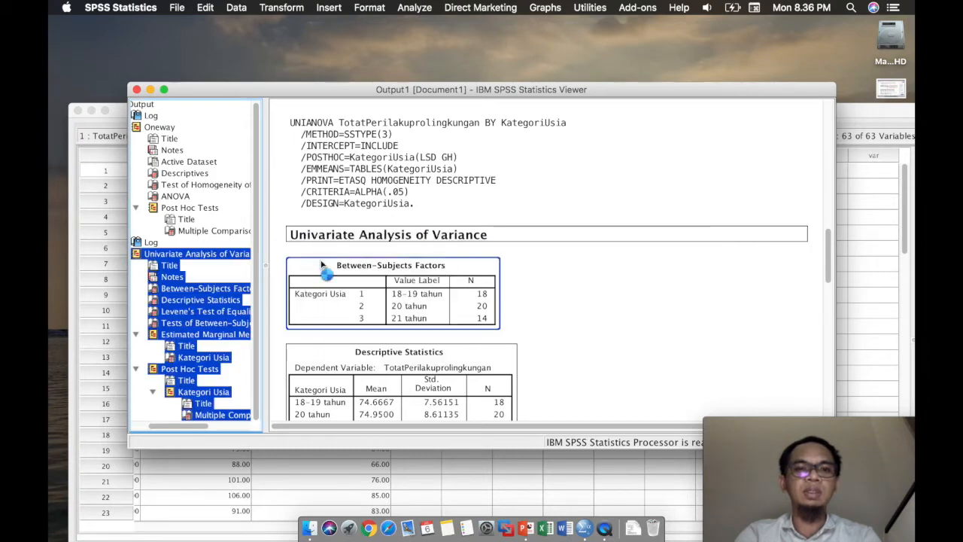
Switch to Word, create a blank document and paste the copied Univariate output into it
click(565, 529)
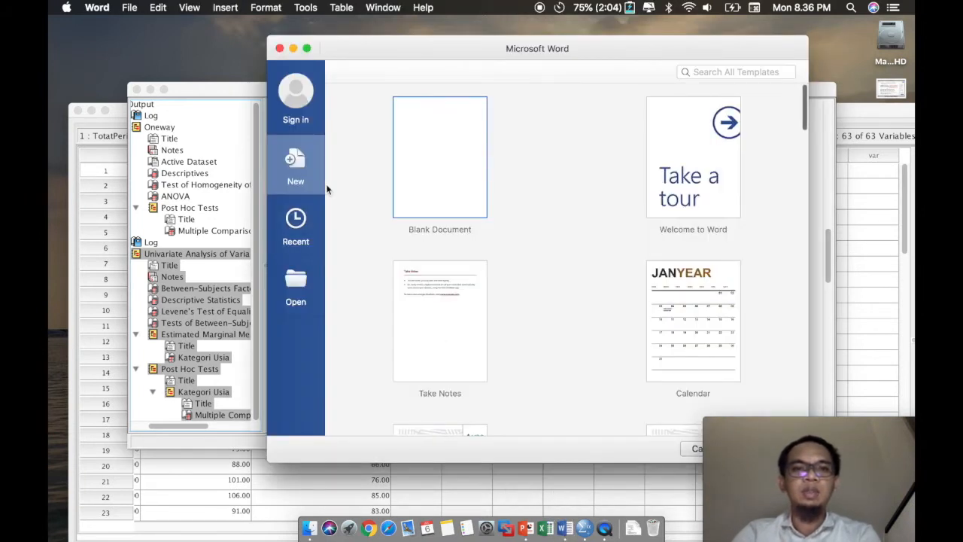
click(421, 168)
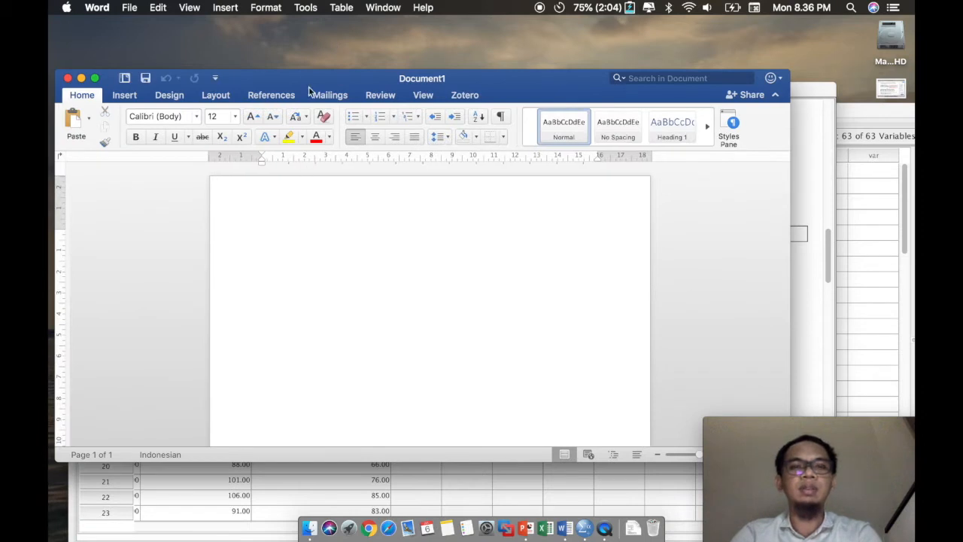
drag(310, 82, 348, 36)
click(323, 190)
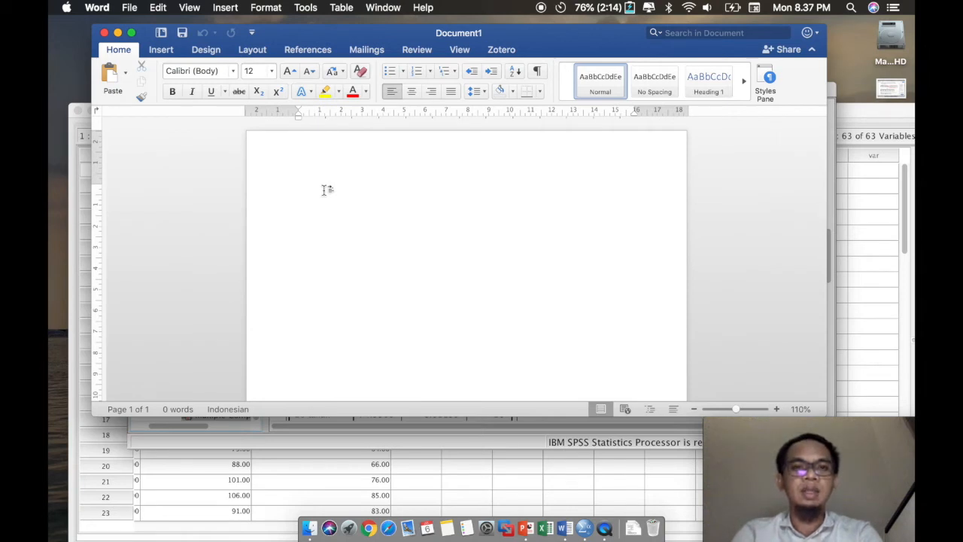
click(114, 83)
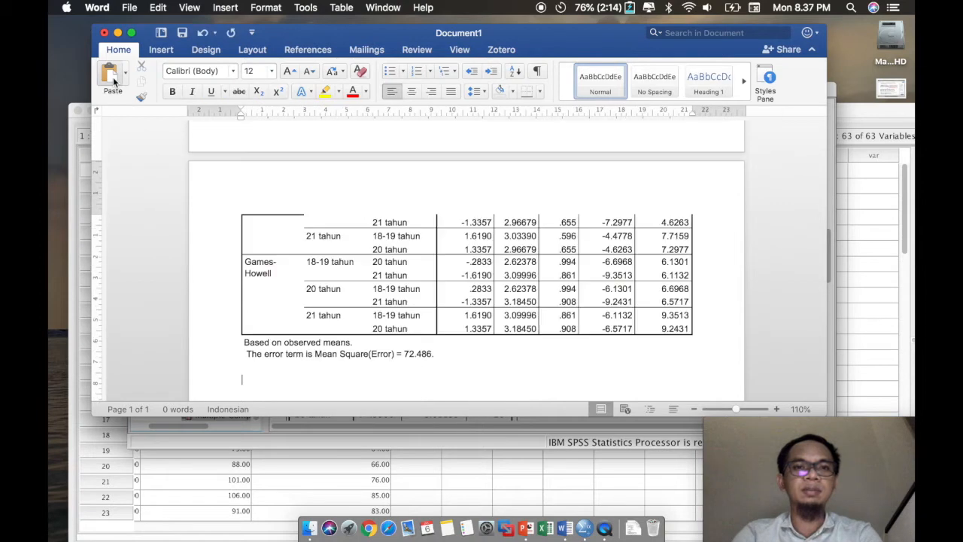
Move the Descriptive Statistics heading to the next page by adding two blank lines below the Between-Subjects Factors table
scroll(361, 320, up, 5)
scroll(362, 320, up, 15)
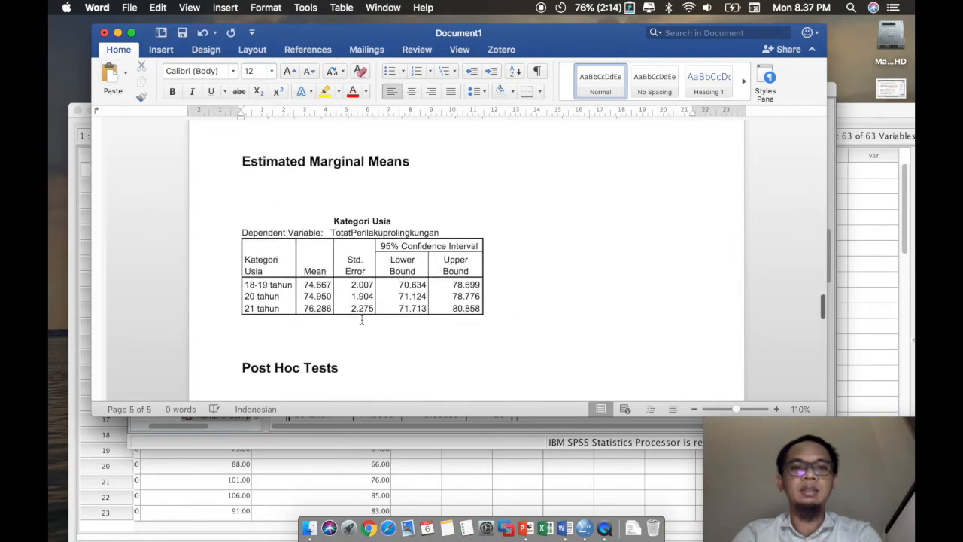
scroll(361, 320, up, 10)
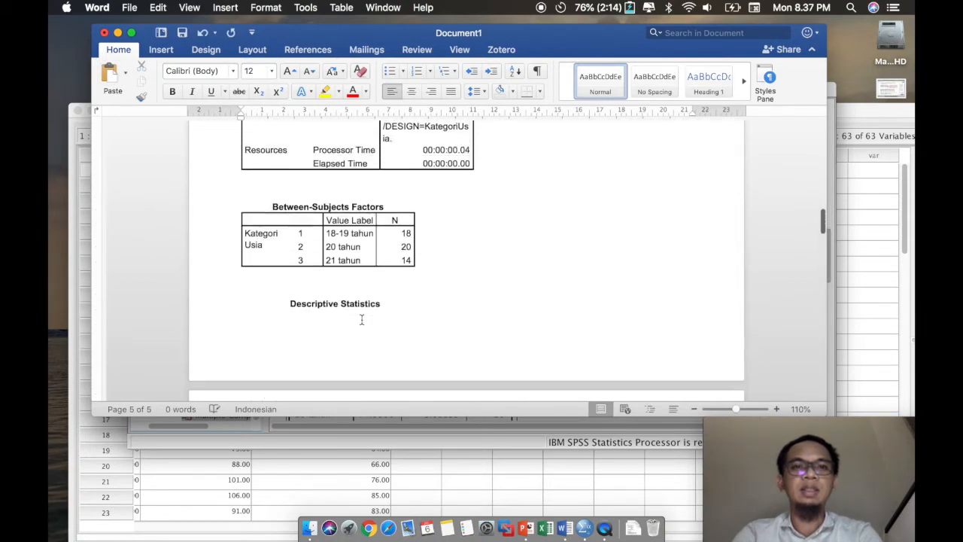
scroll(362, 320, down, 5)
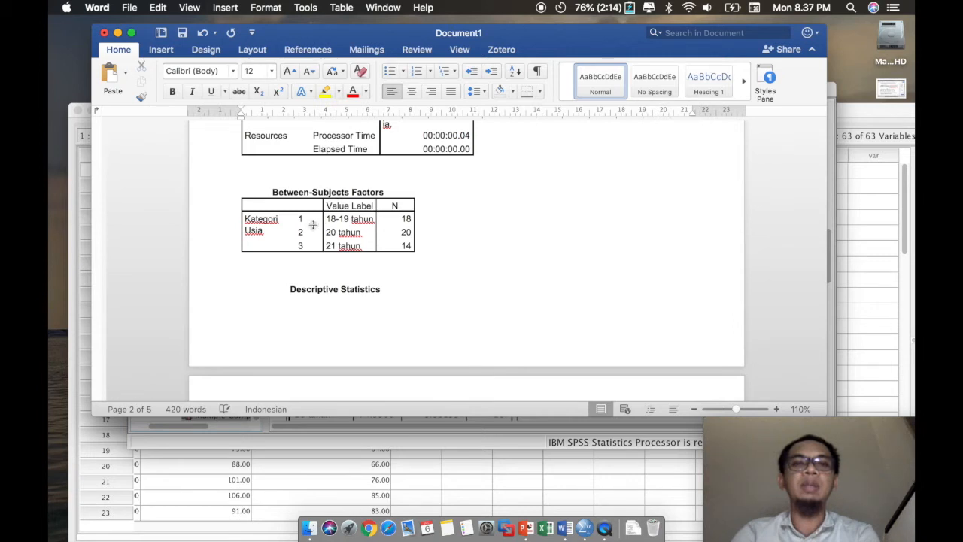
drag(297, 221, 323, 235)
key(super+z)
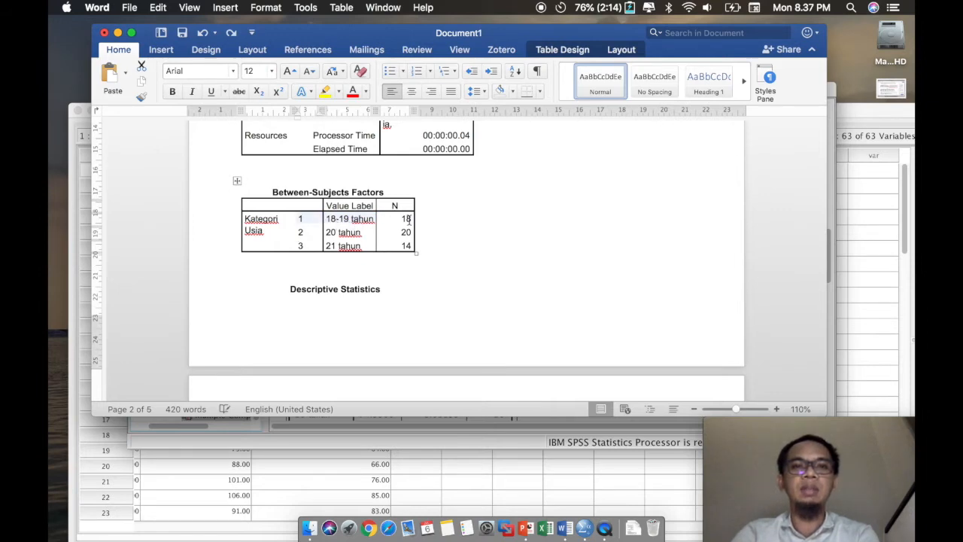
click(341, 267)
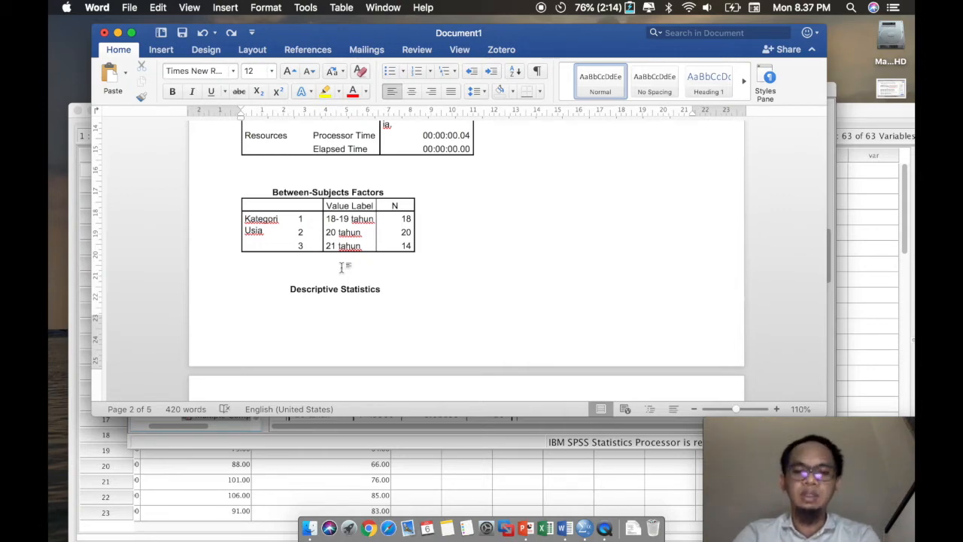
key(Return)
key(Return)
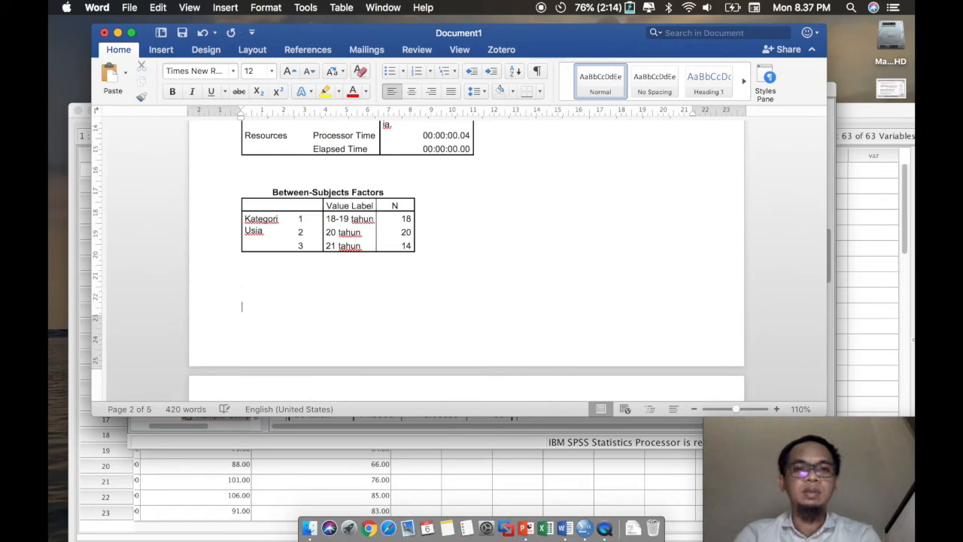
scroll(467, 249, down, 3)
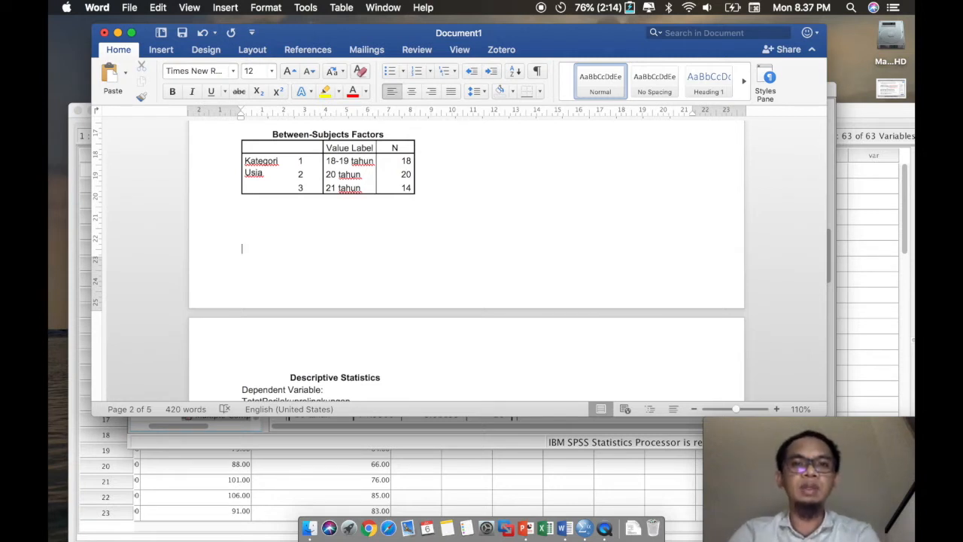
Examine the Descriptive Statistics table, comparing the mean scores of the 18-19, 20 and 21 tahun groups
scroll(467, 260, down, 8)
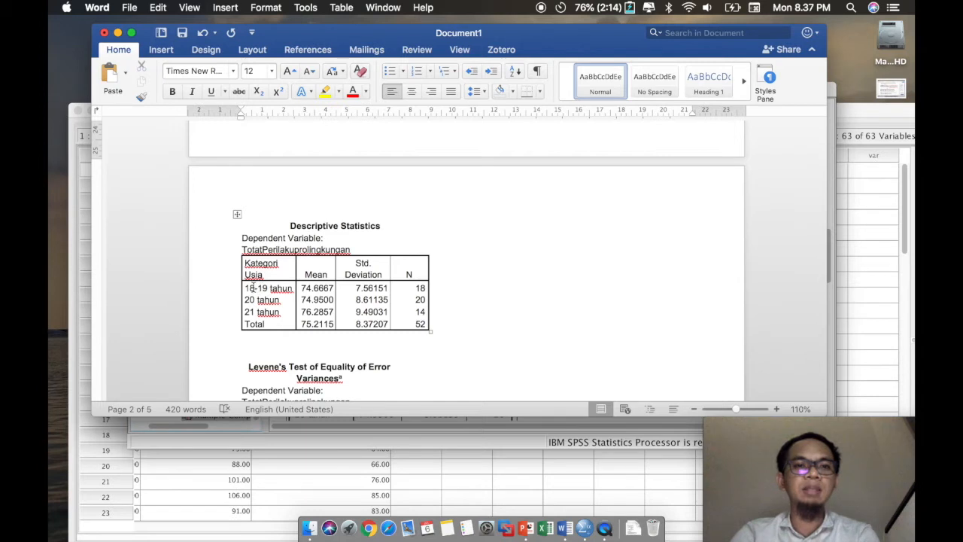
drag(246, 290, 316, 305)
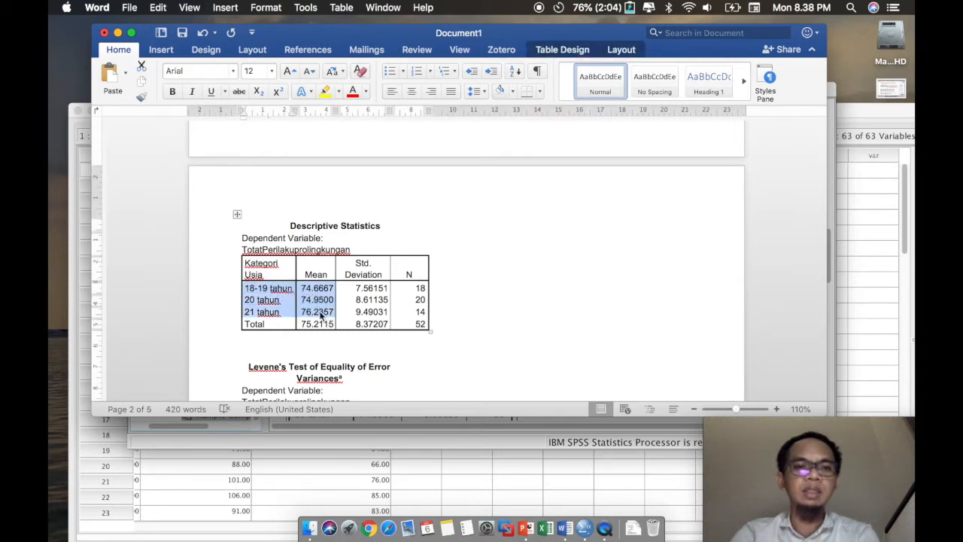
click(329, 312)
drag(331, 313, 299, 315)
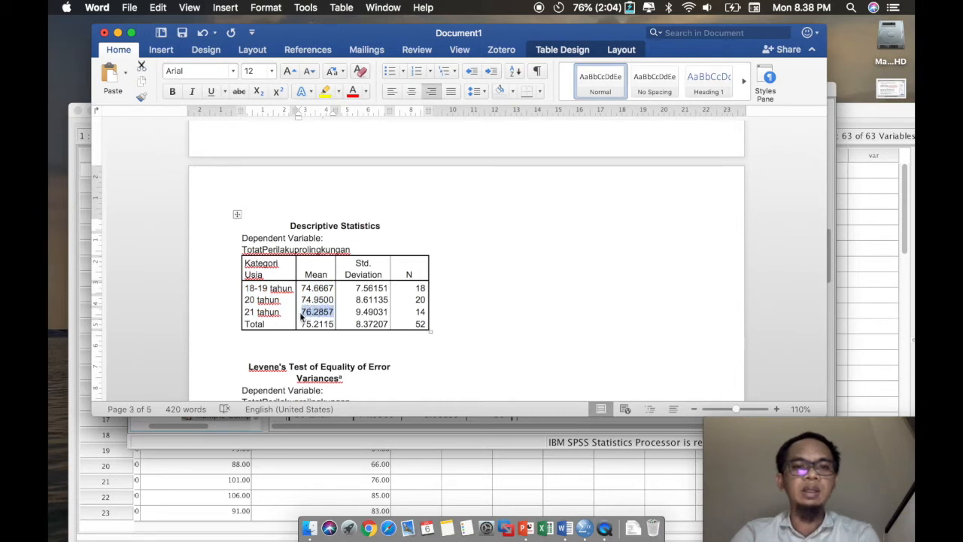
double_click(303, 301)
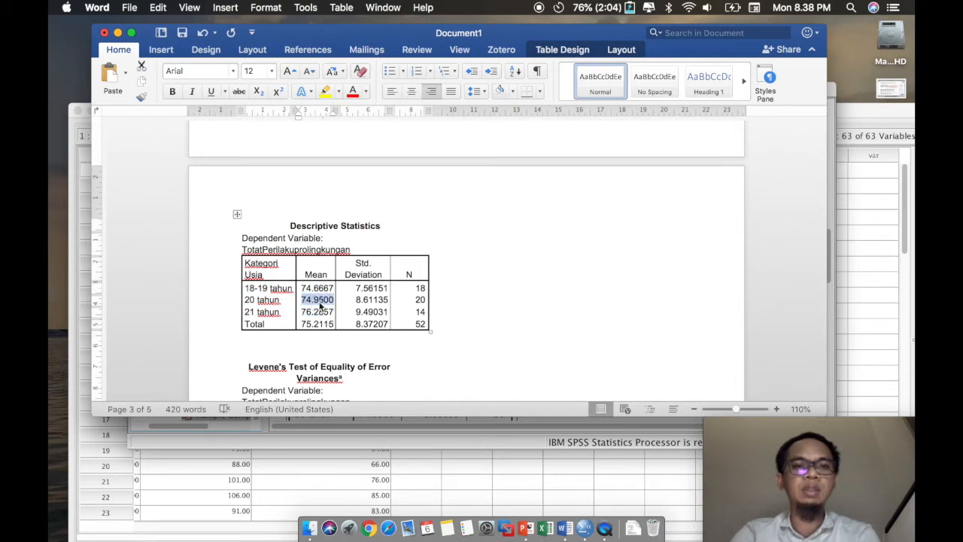
double_click(319, 290)
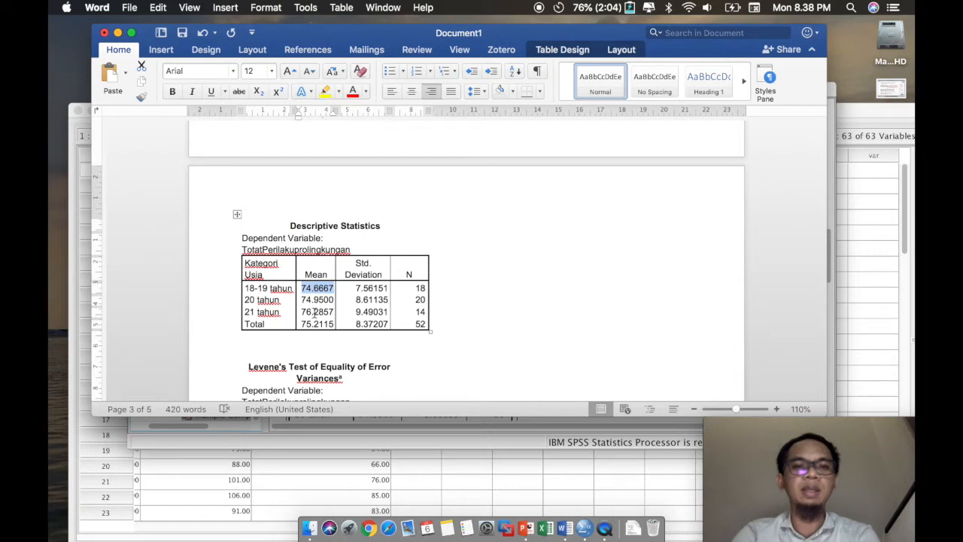
Highlight the Sig. value in the Levene's Test of Equality of Error Variances table in bright green
scroll(315, 312, down, 3)
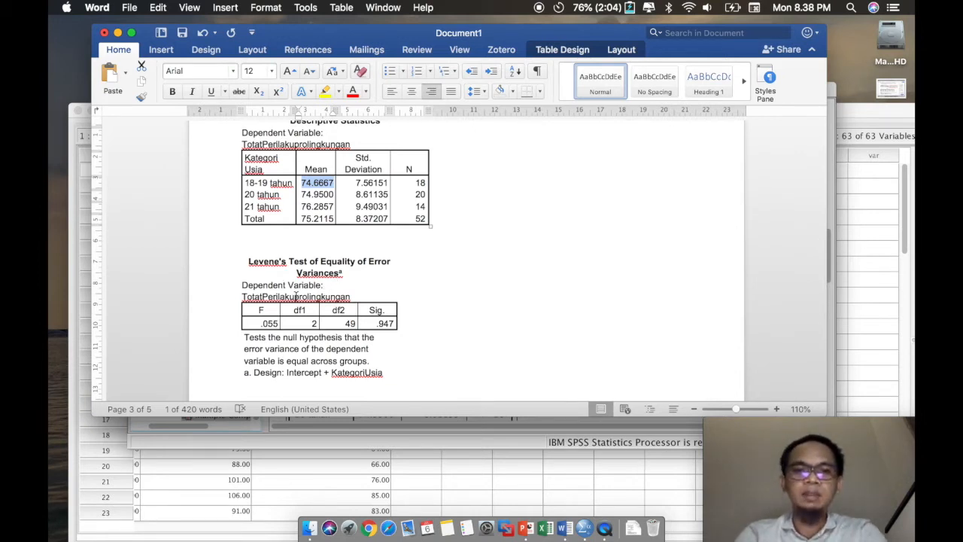
drag(373, 323, 393, 324)
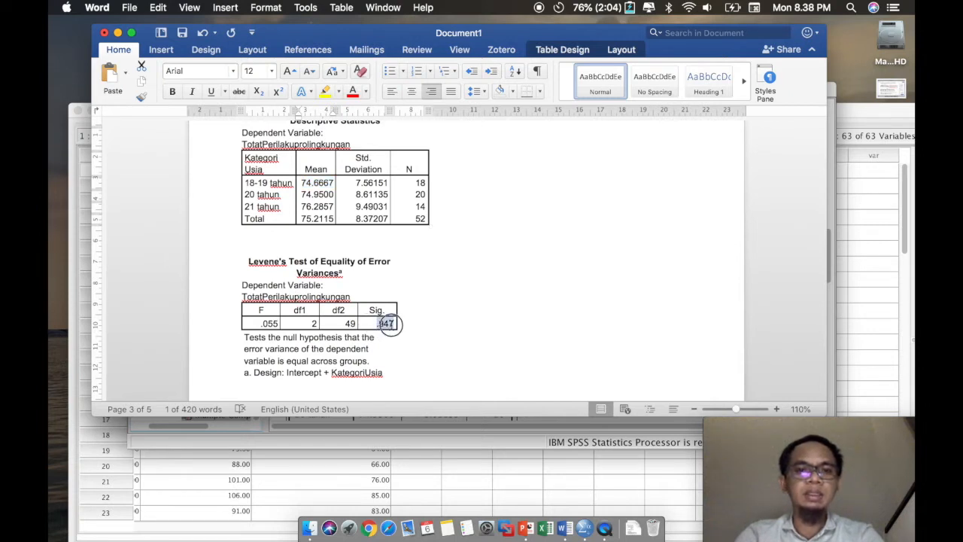
click(339, 92)
click(355, 137)
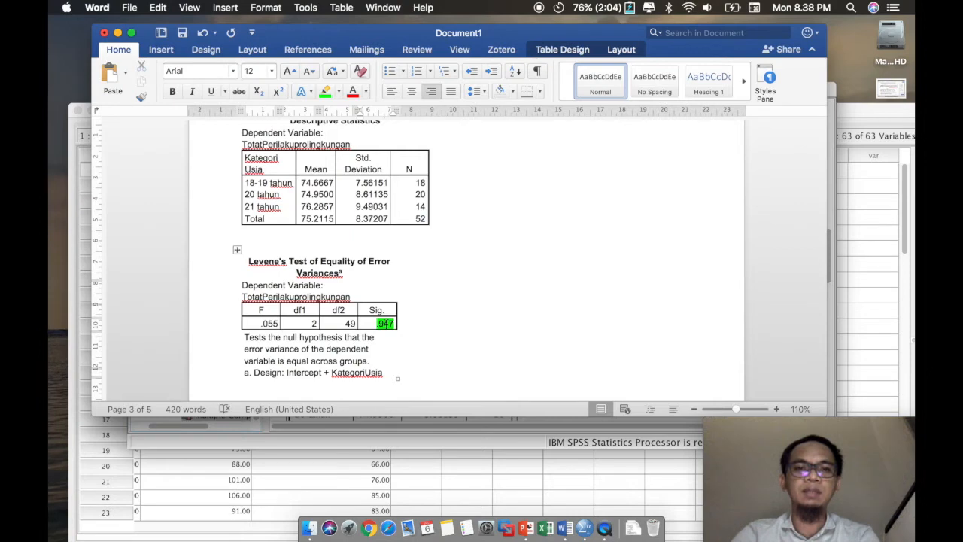
Highlight the whole KategoriUsia row of the Tests of Between-Subjects Effects table in bright green
scroll(388, 314, down, 3)
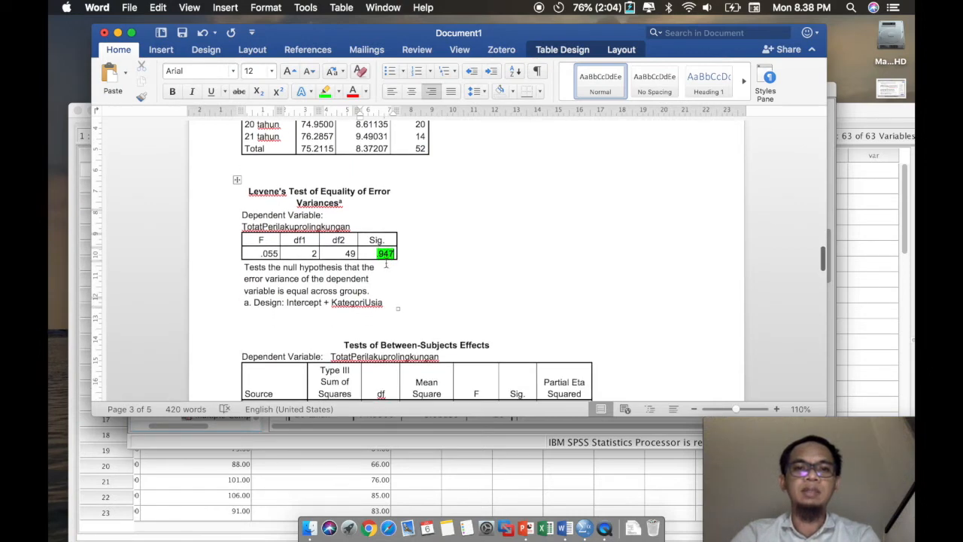
scroll(383, 279, down, 3)
scroll(383, 283, down, 3)
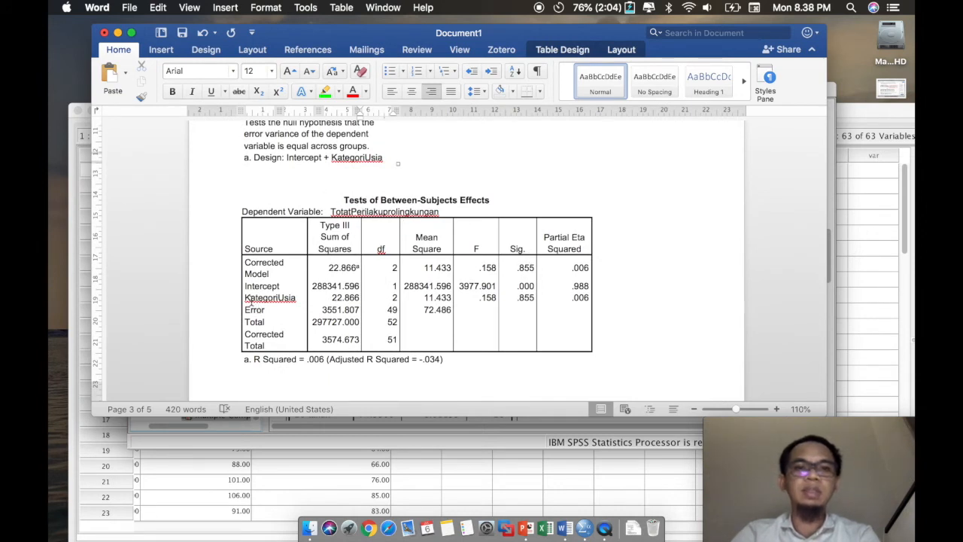
drag(241, 297, 584, 298)
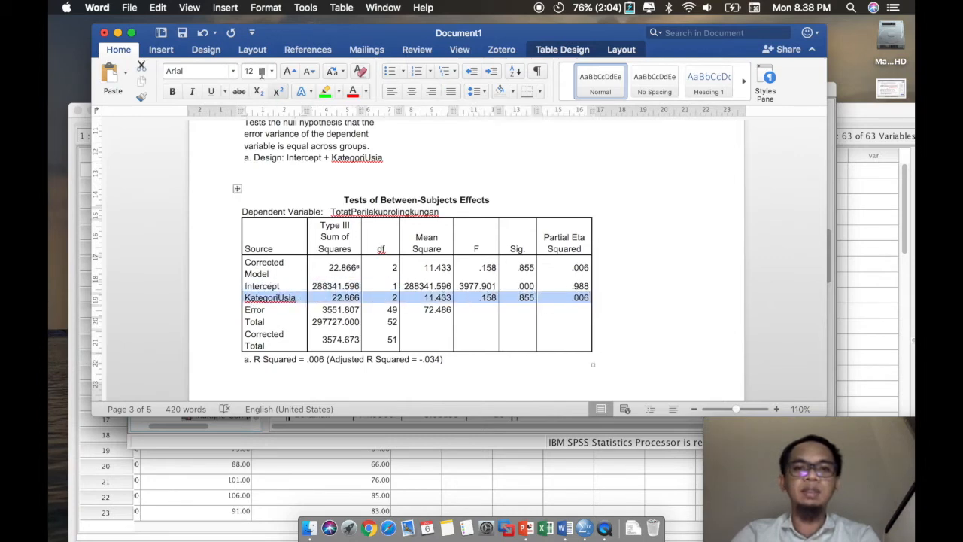
click(325, 91)
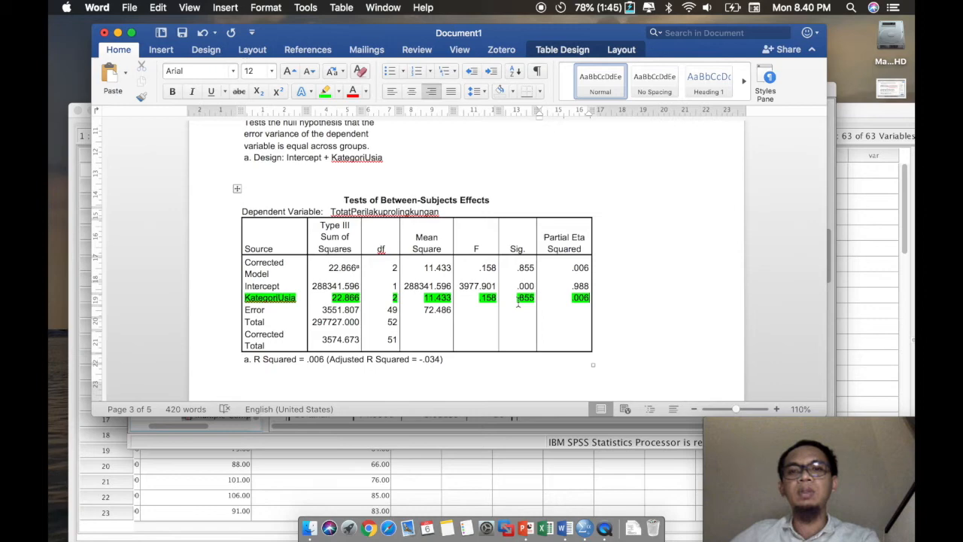
Add the note "Large = 0,14, Medium = 0,06, Small = 0,01" below the Between-Subjects Effects table and check KategoriUsia's partial eta squared against it
scroll(518, 301, down, 1)
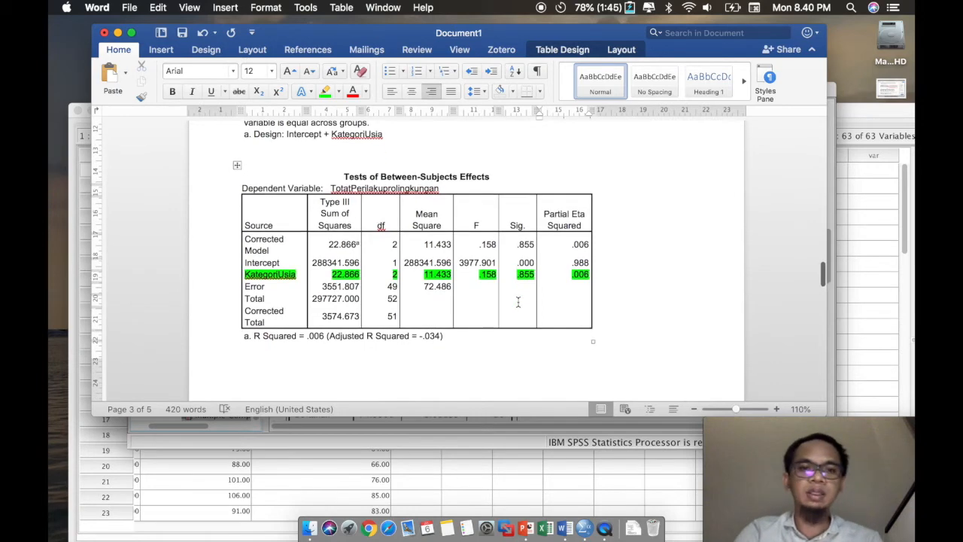
click(312, 363)
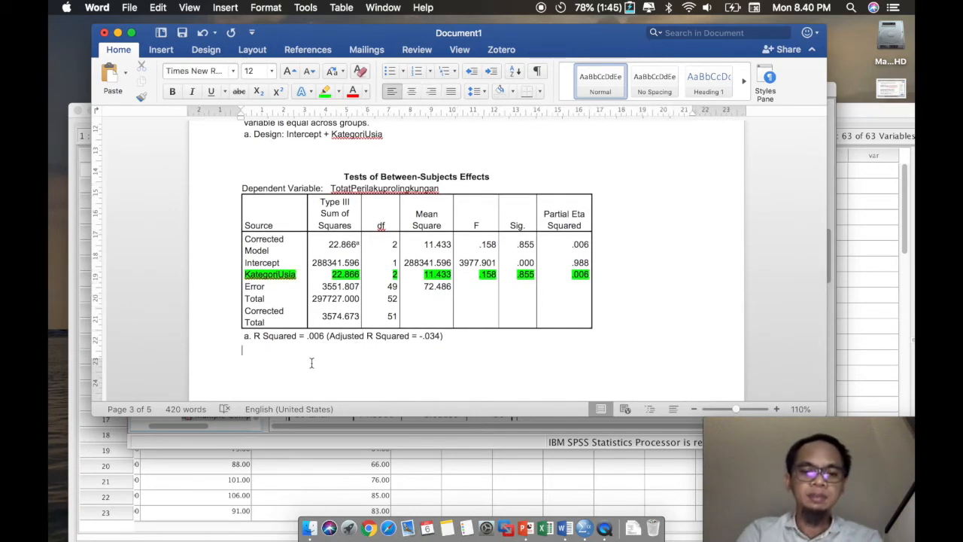
text(Large)
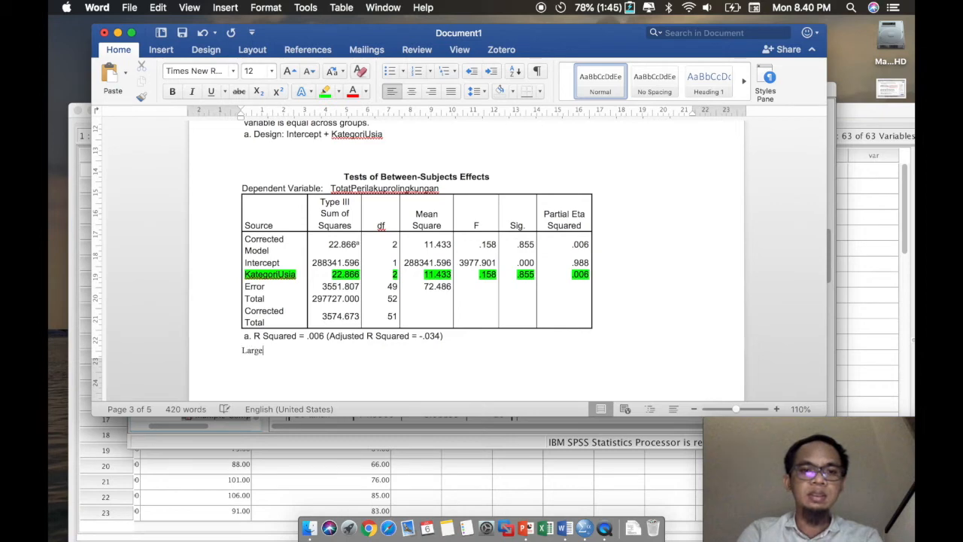
text( = 0)
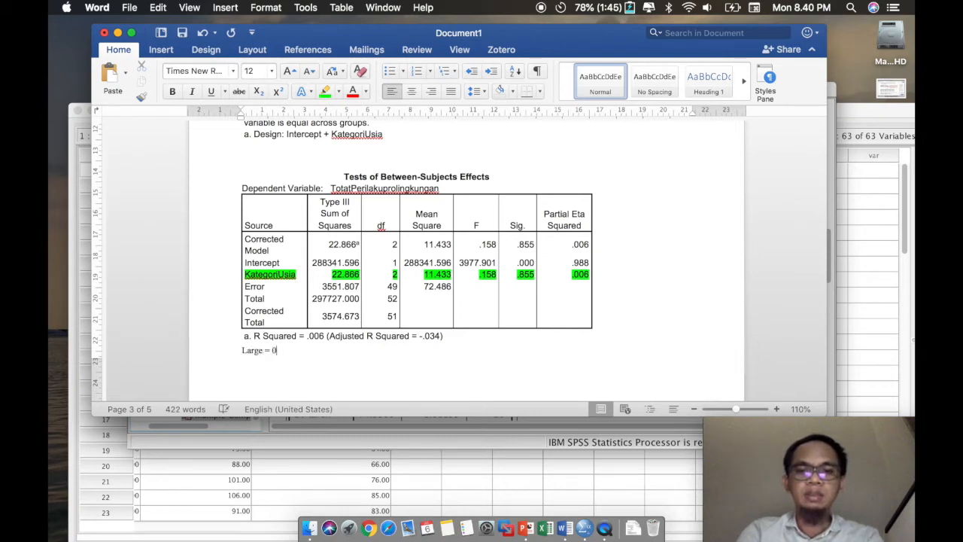
text(,14, Medium =)
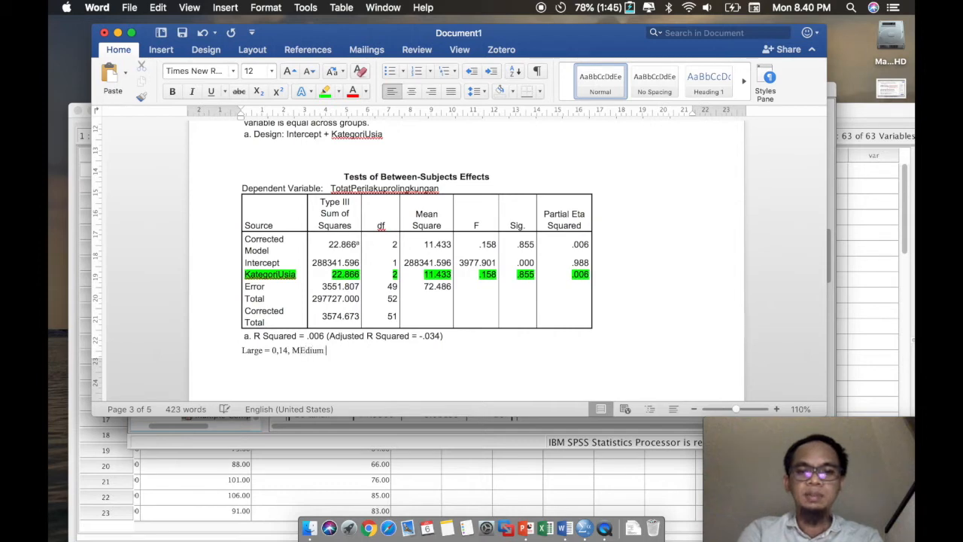
text( 0,06, )
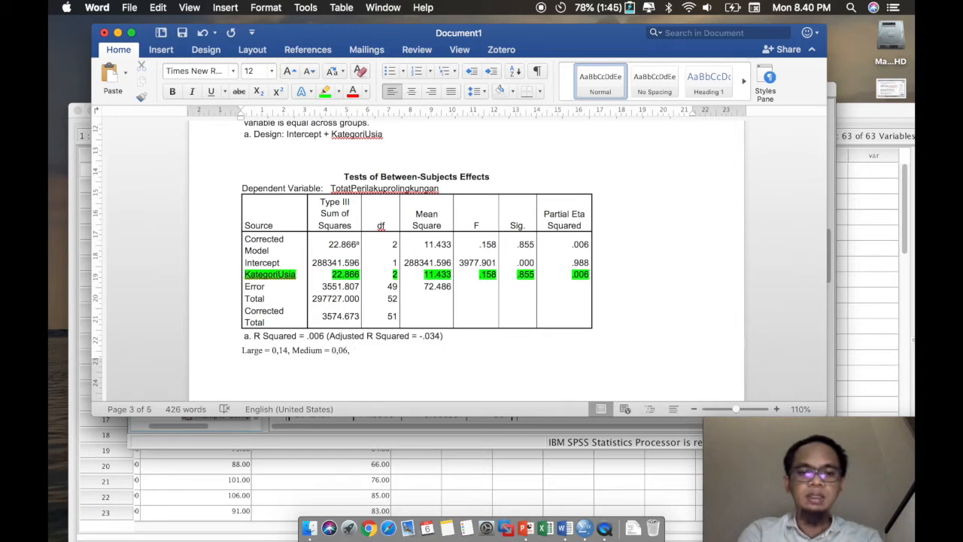
text(Small)
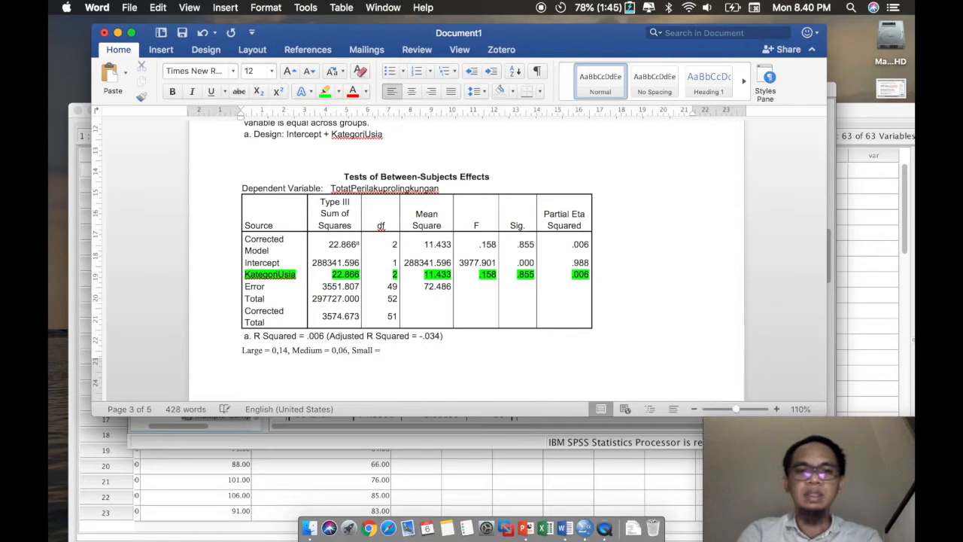
text( = 0,01)
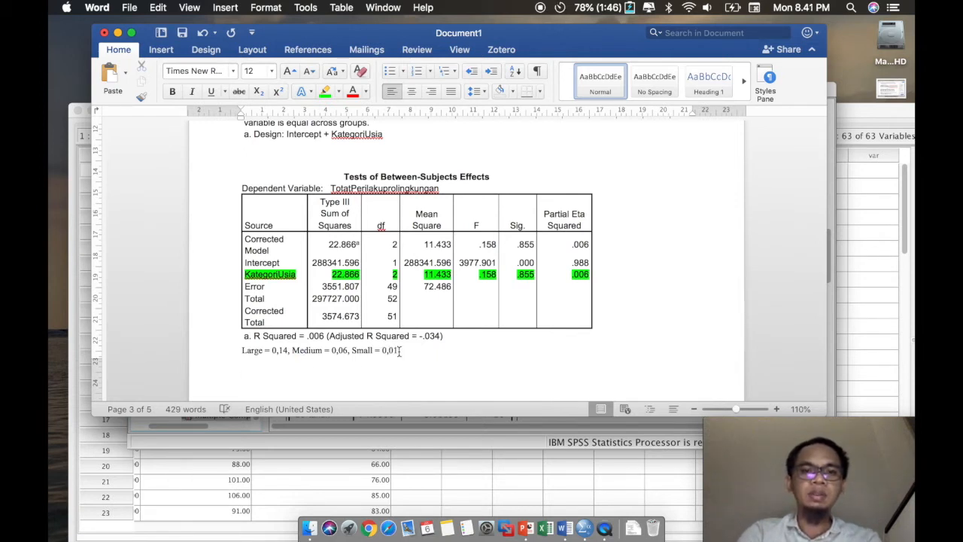
drag(572, 274, 588, 278)
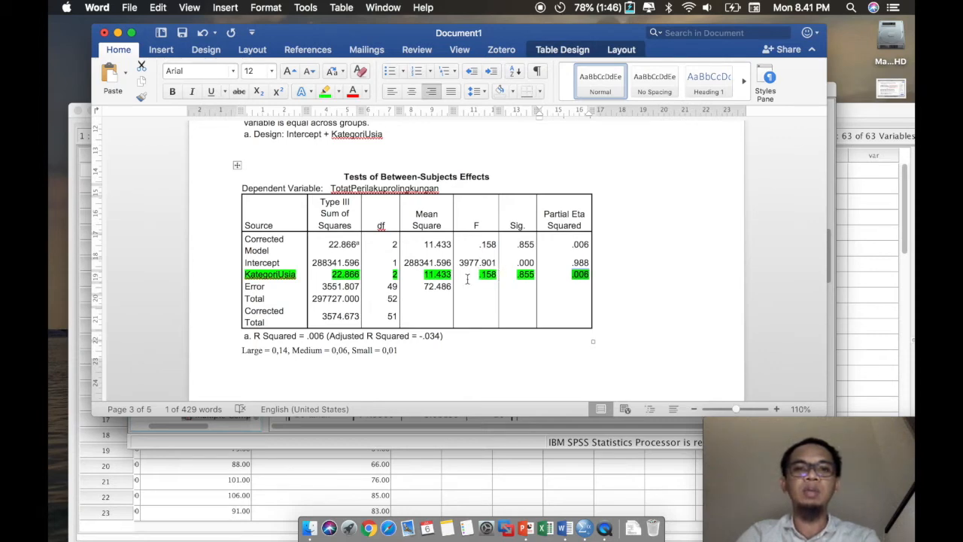
Hide the white space between pages at the Multiple Comparisons table under Post Hoc Tests so its rows read continuously
scroll(467, 279, down, 10)
scroll(467, 279, down, 5)
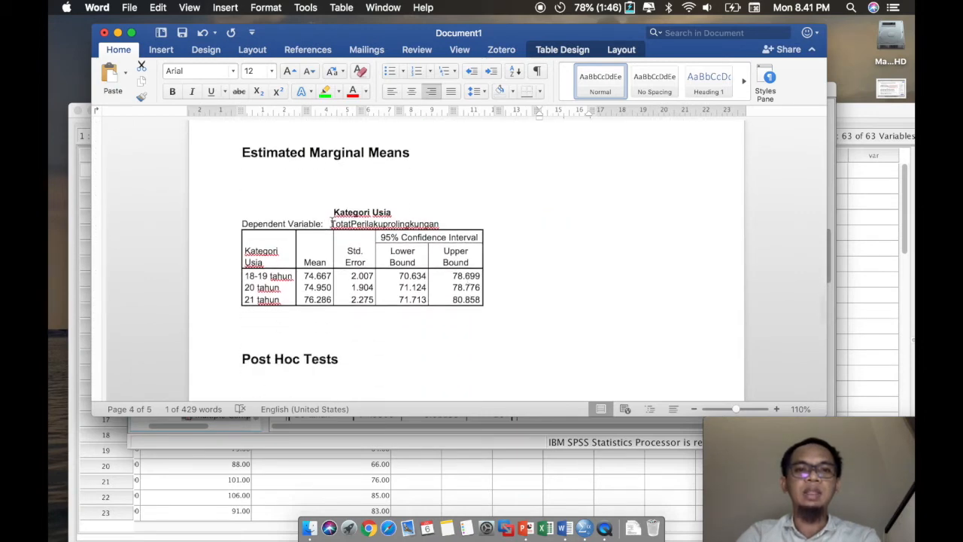
scroll(401, 311, down, 8)
scroll(401, 312, down, 8)
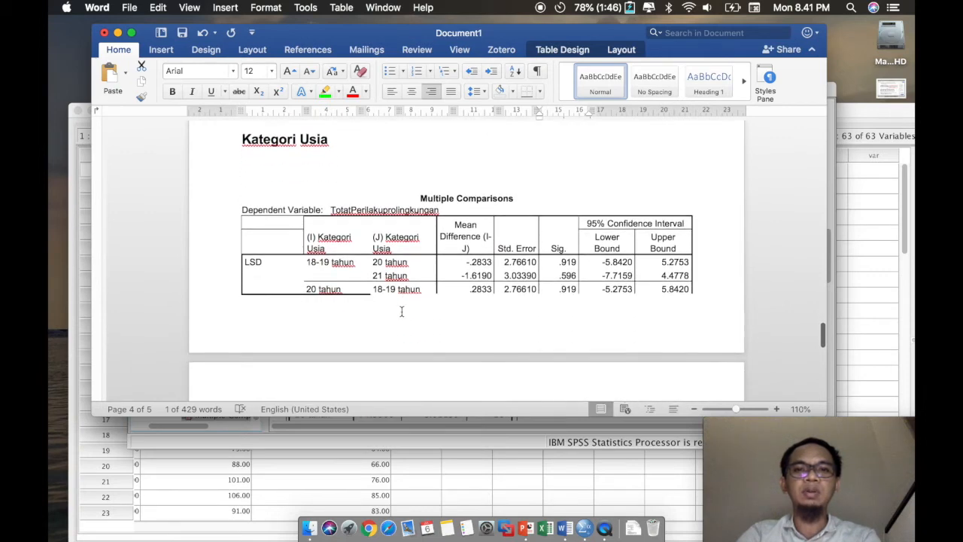
scroll(367, 229, down, 3)
scroll(367, 229, up, 3)
scroll(366, 229, down, 3)
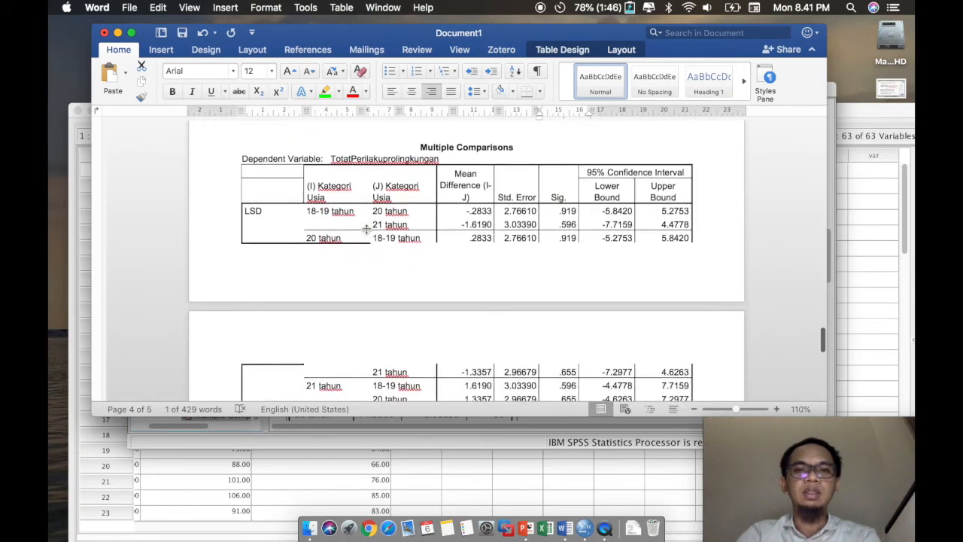
click(347, 303)
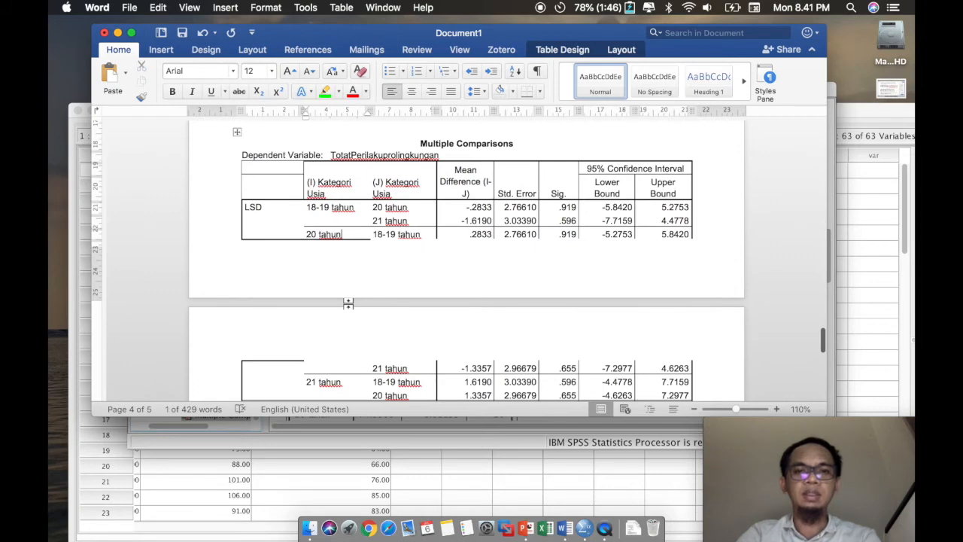
double_click(347, 302)
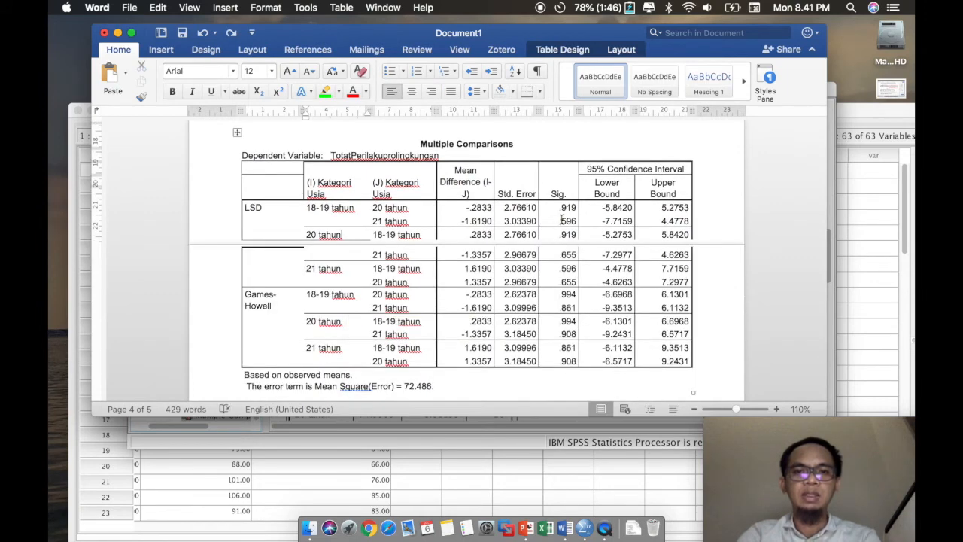
Colour all Sig. values in the Multiple Comparisons table red and highlight the LSD rows in bright green
drag(559, 207, 561, 364)
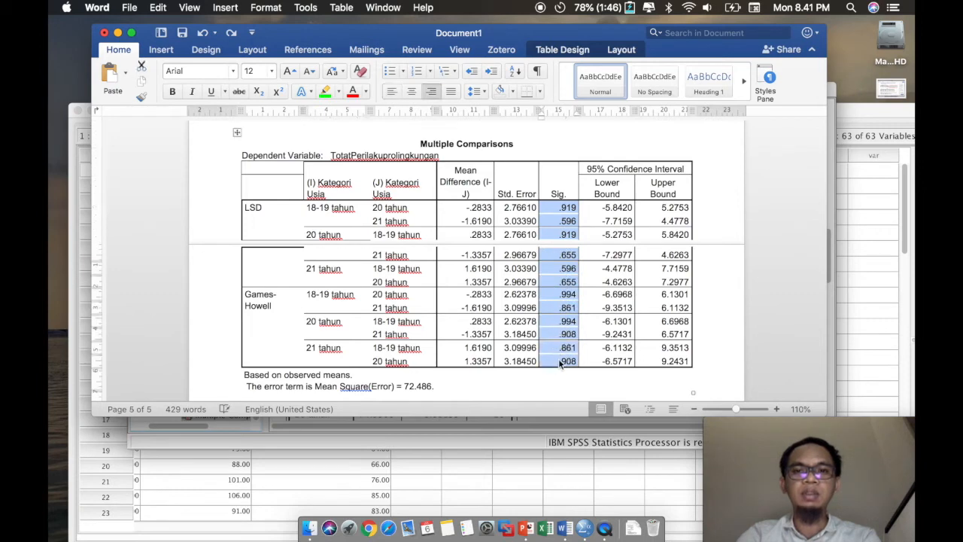
click(352, 91)
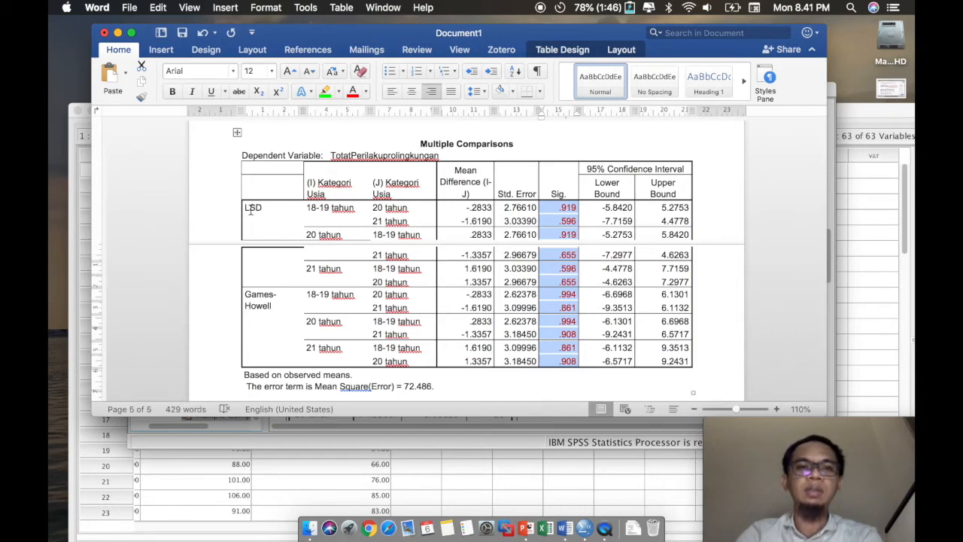
drag(250, 210, 682, 269)
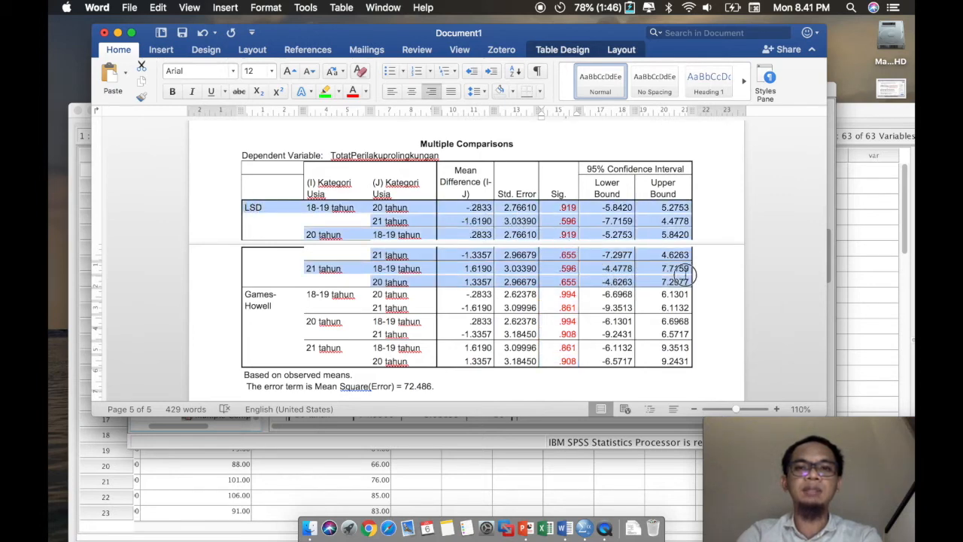
click(326, 90)
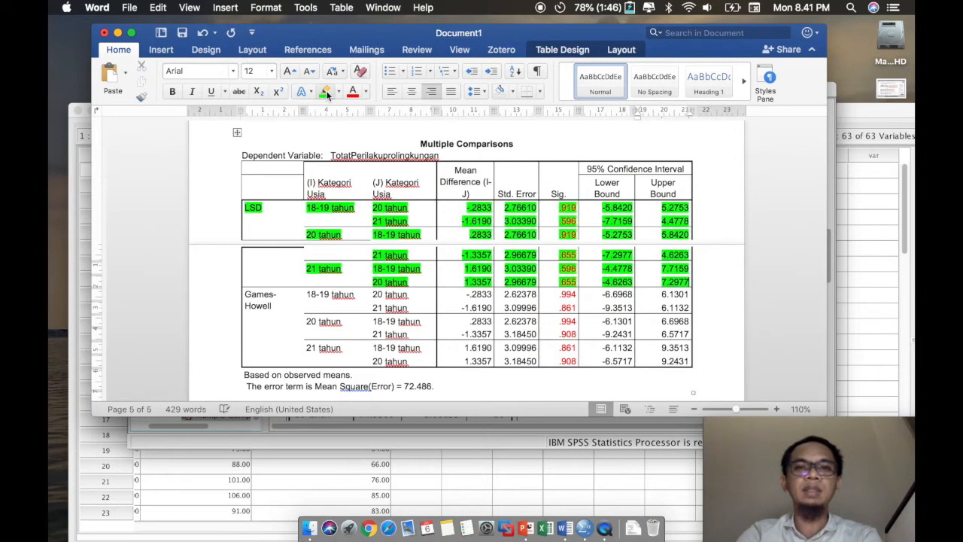
Examine the LSD mean differences and significance values for each pair of Kategori Usia groups
click(551, 211)
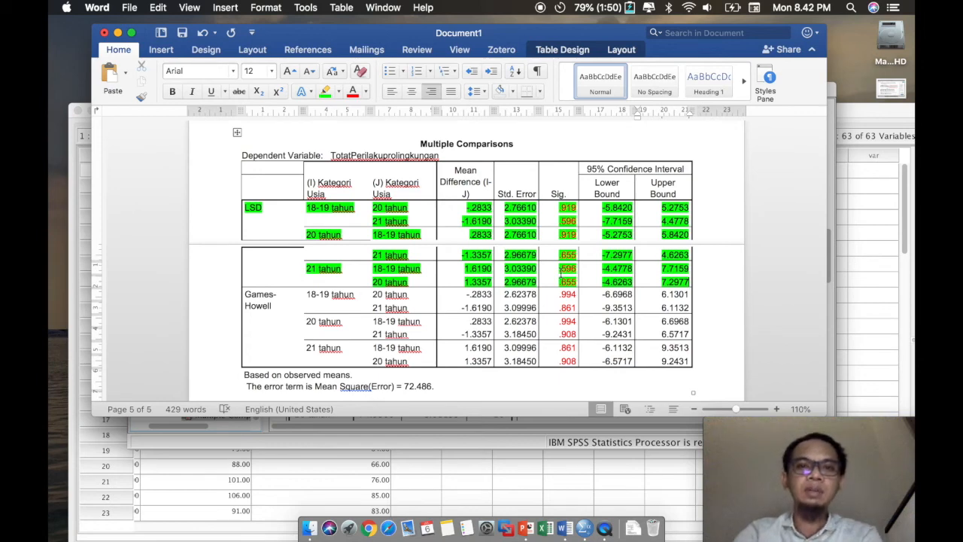
scroll(427, 195, up, 1)
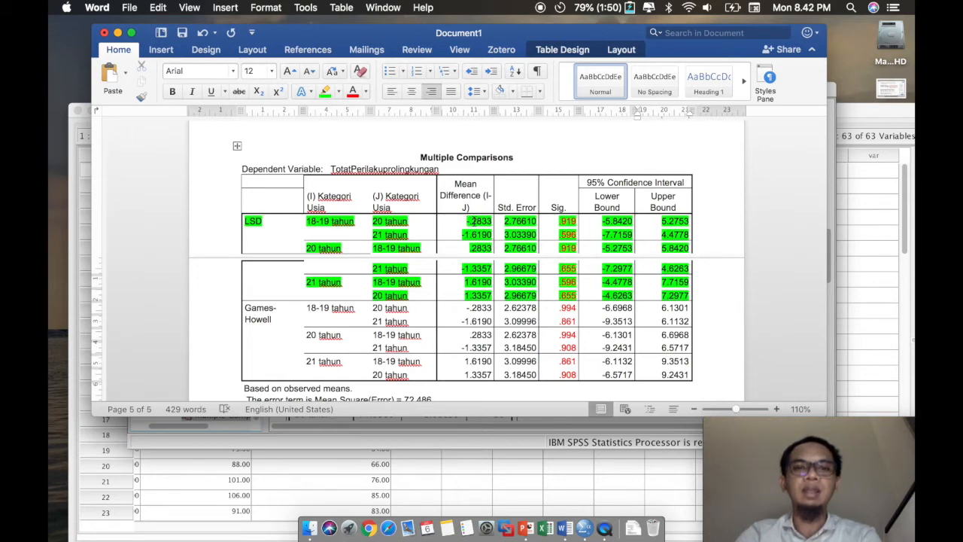
drag(557, 221, 578, 220)
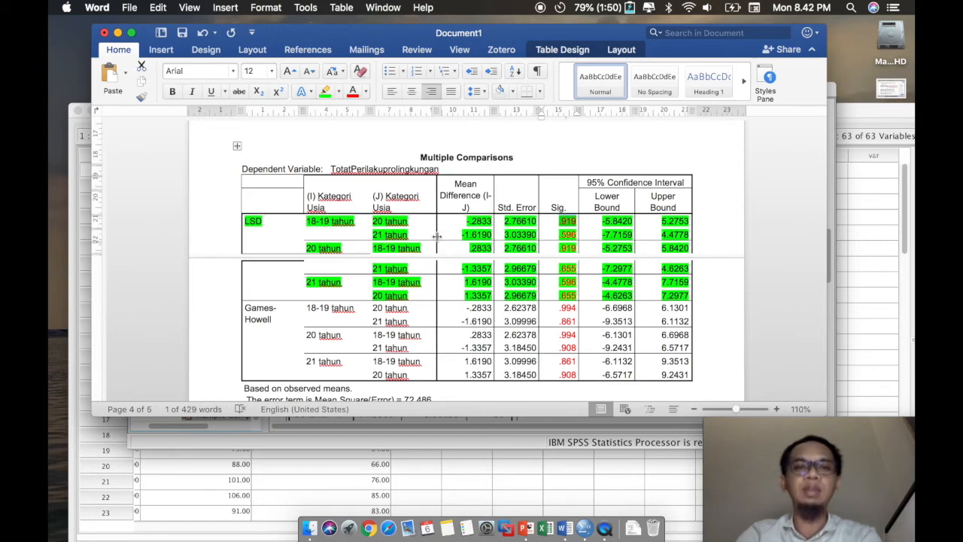
double_click(563, 235)
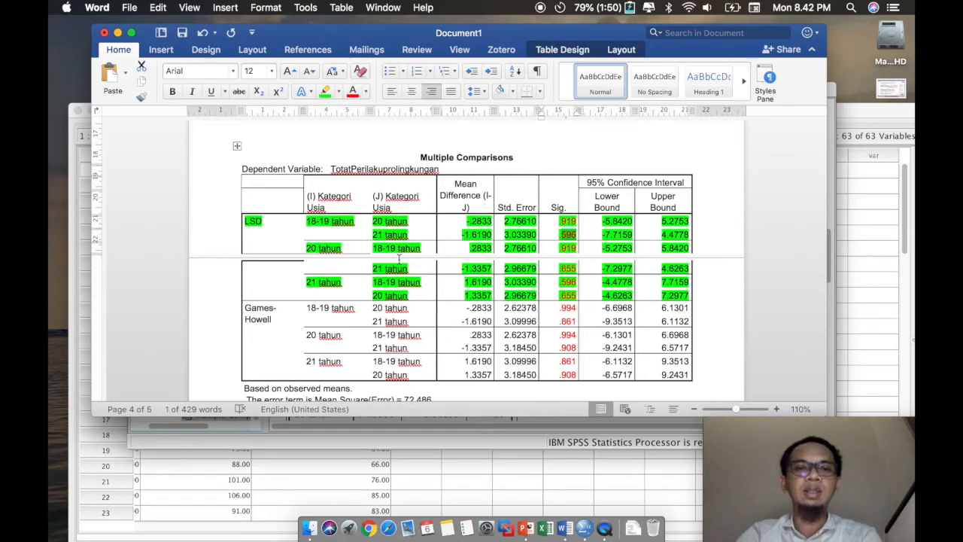
drag(319, 223, 320, 256)
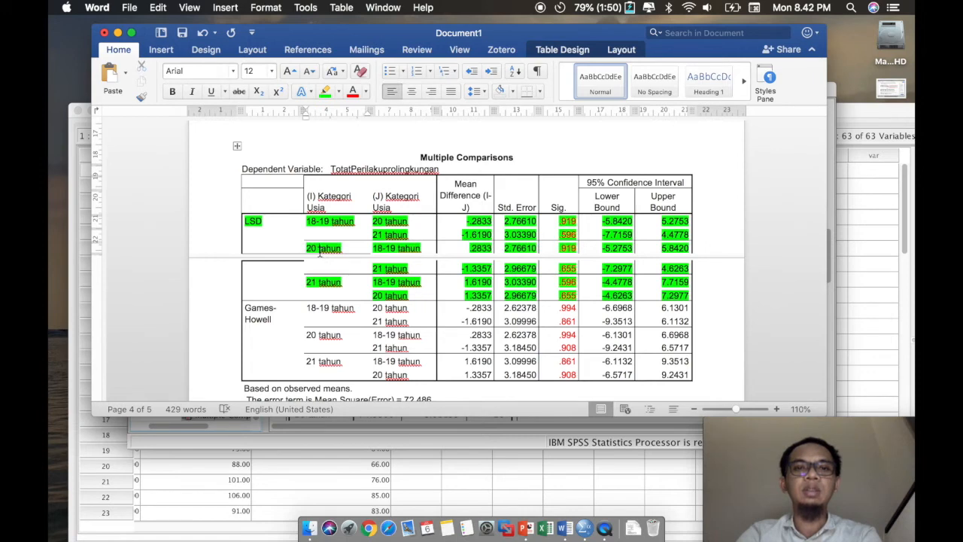
Examine the LSD significance for 20 versus 21 tahun, then review the Between-Subjects Effects and Estimated Marginal Means tables
drag(374, 265, 409, 267)
drag(561, 265, 579, 271)
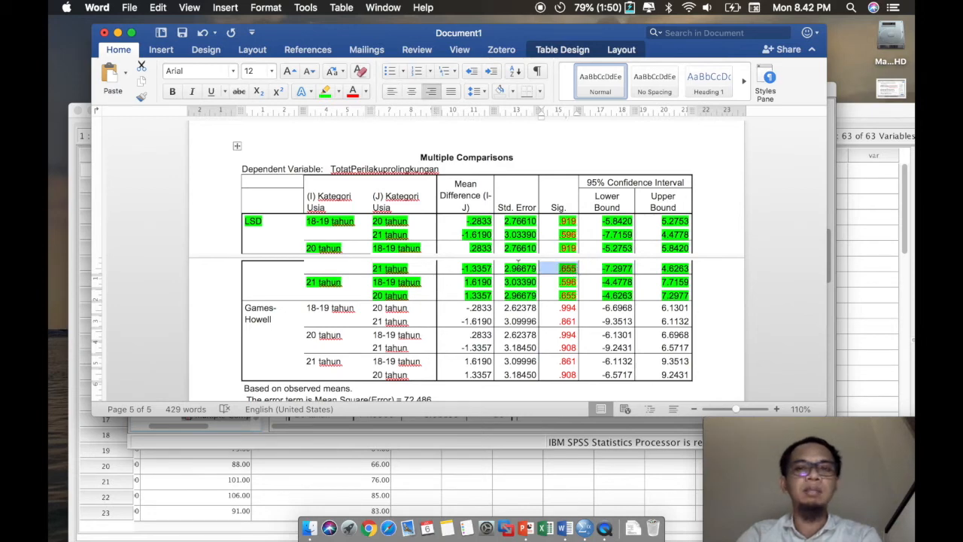
scroll(519, 260, down, 1)
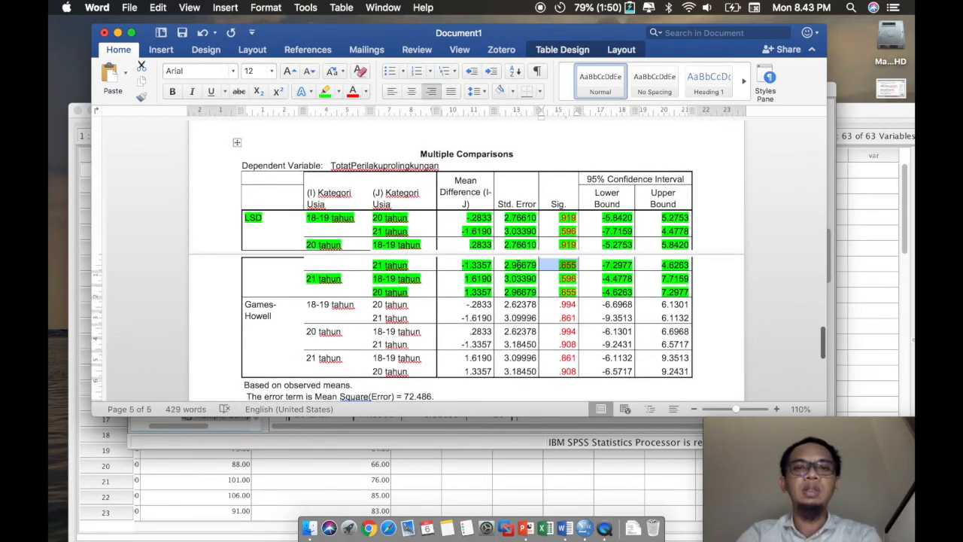
scroll(519, 265, up, 10)
scroll(517, 264, up, 10)
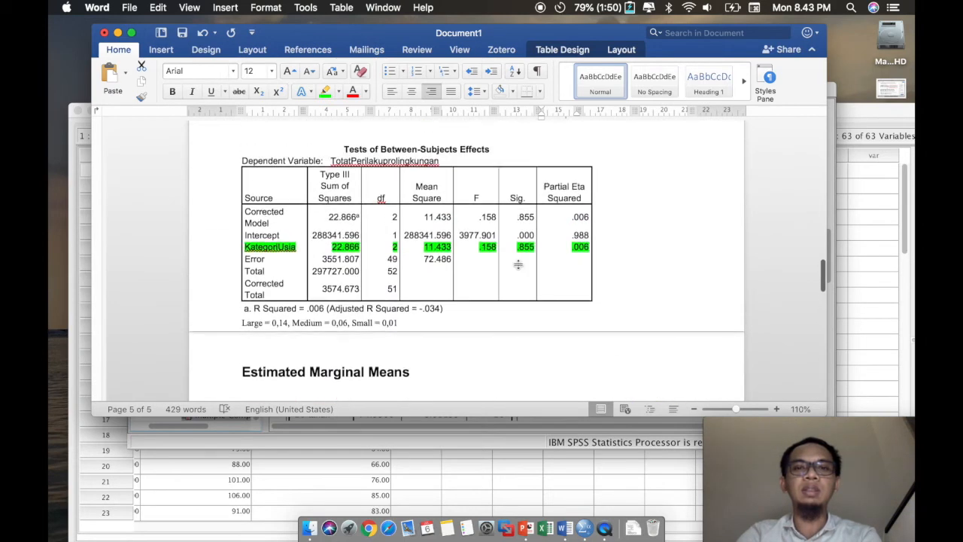
scroll(519, 265, down, 4)
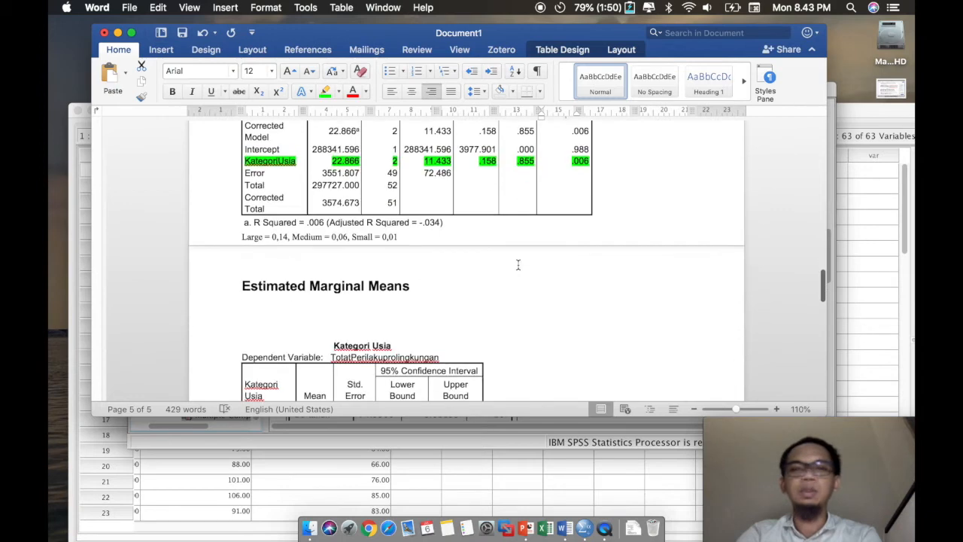
scroll(518, 265, down, 5)
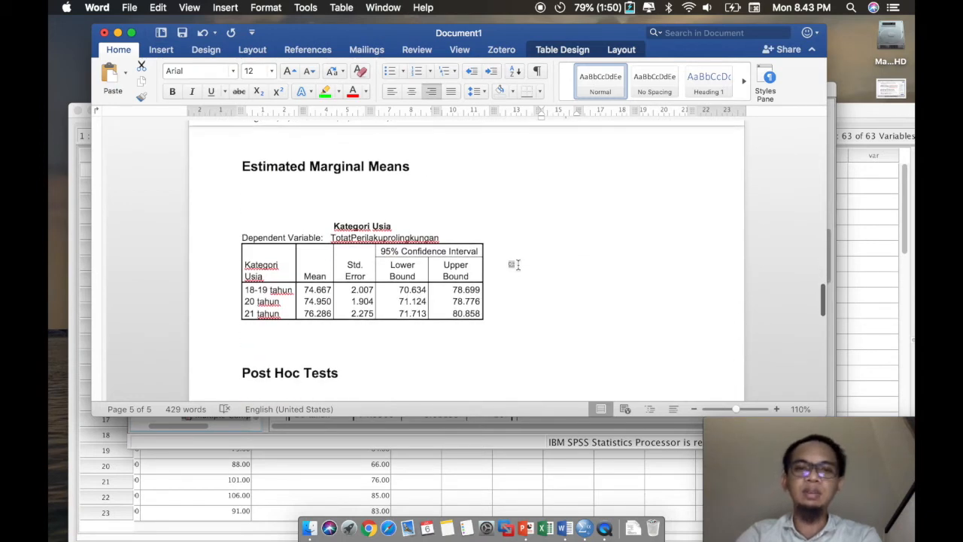
scroll(518, 265, down, 3)
scroll(518, 265, down, 20)
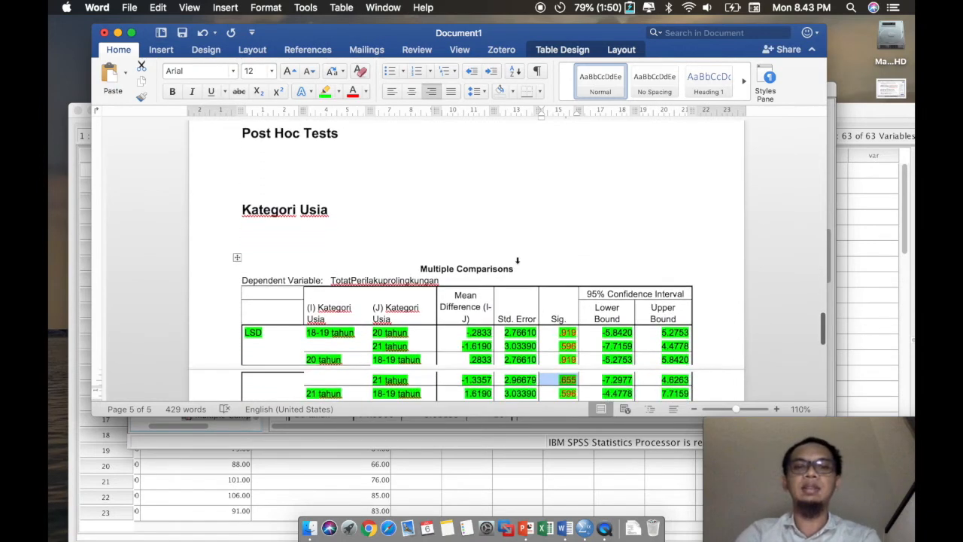
Add the 20-point heading "Format Laporan APA:" on the blank line below the Multiple Comparisons table notes
click(334, 285)
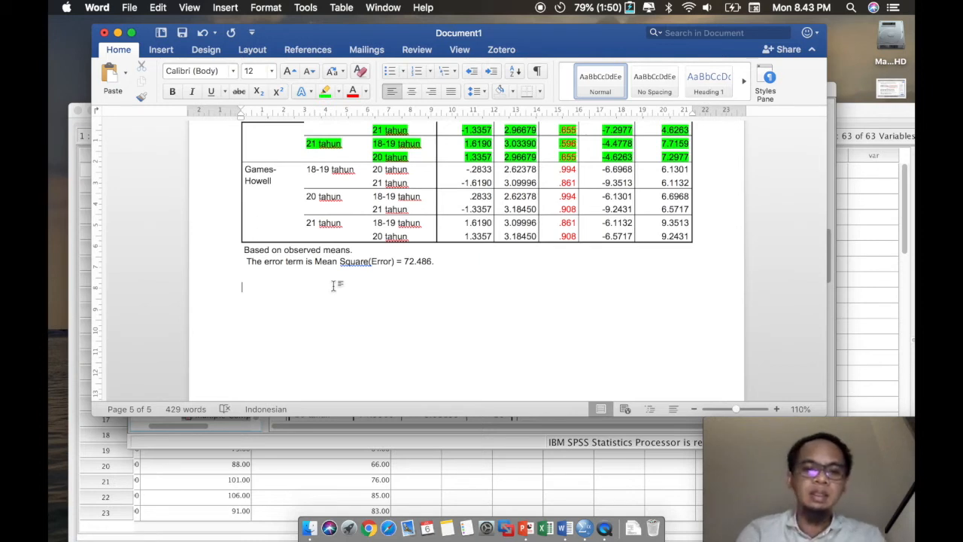
click(289, 71)
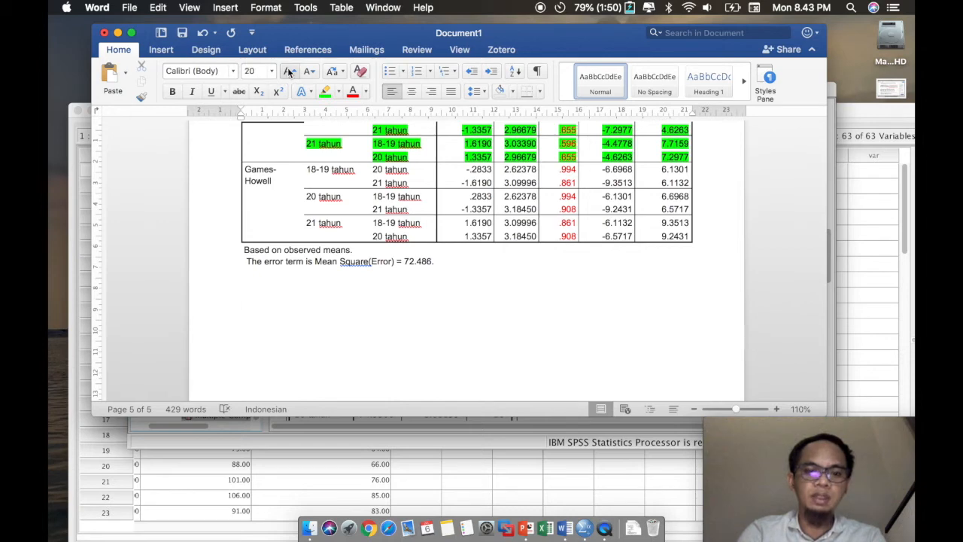
text(Form)
key(BackSpace)
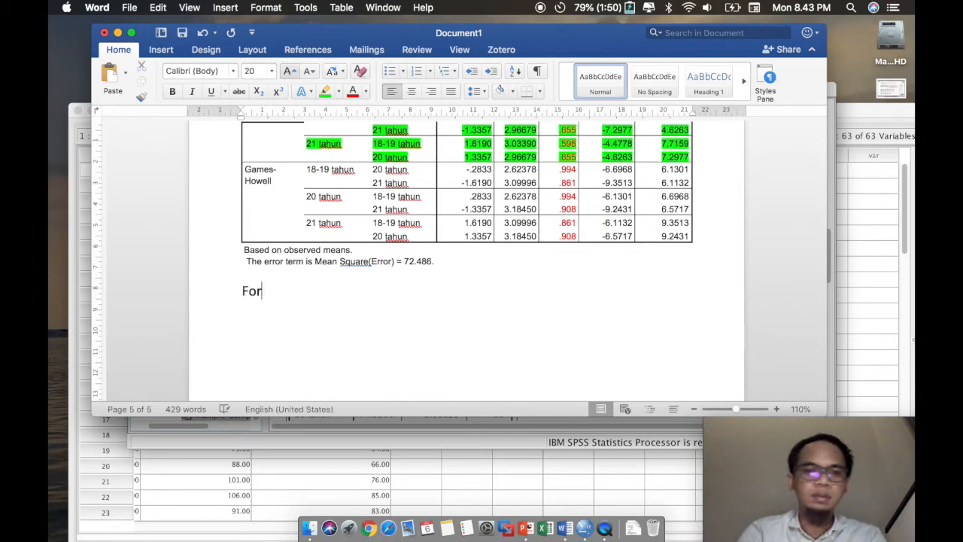
text(mat Laporan APA:)
key(Return)
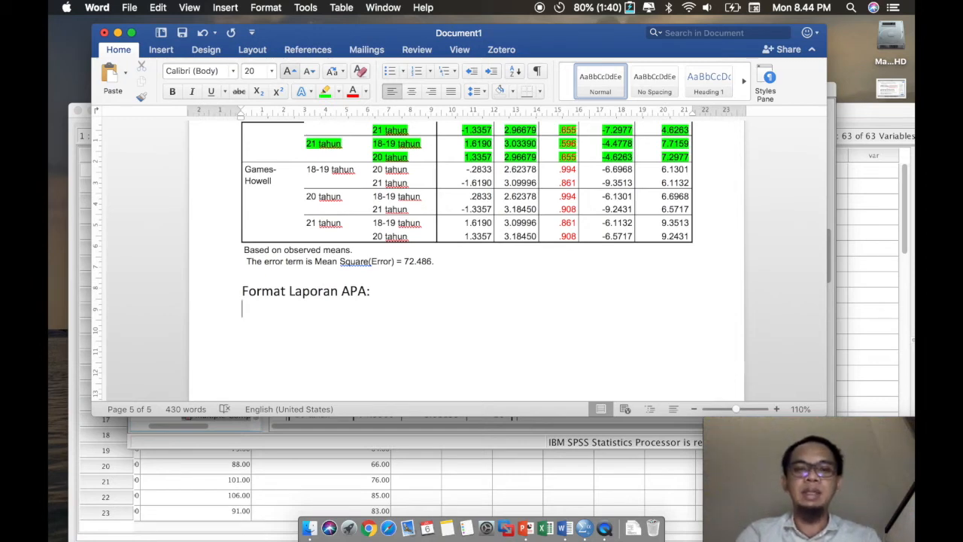
Write below the heading "Hasil penelitian menujukkan bahwa tidak ada perbedaan signifikan perilaku pro-lingkungan berdasarkan 3 kategori usia"
text(H)
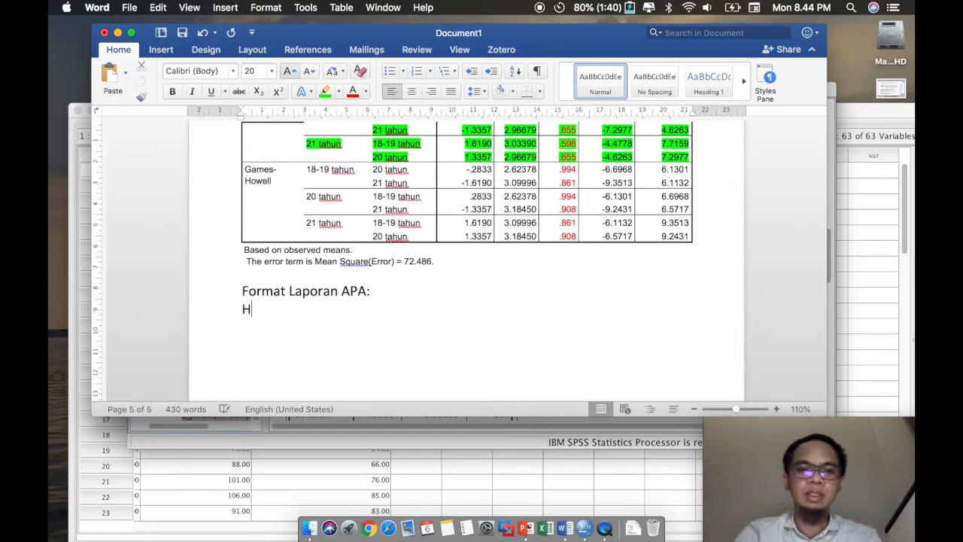
text(asi)
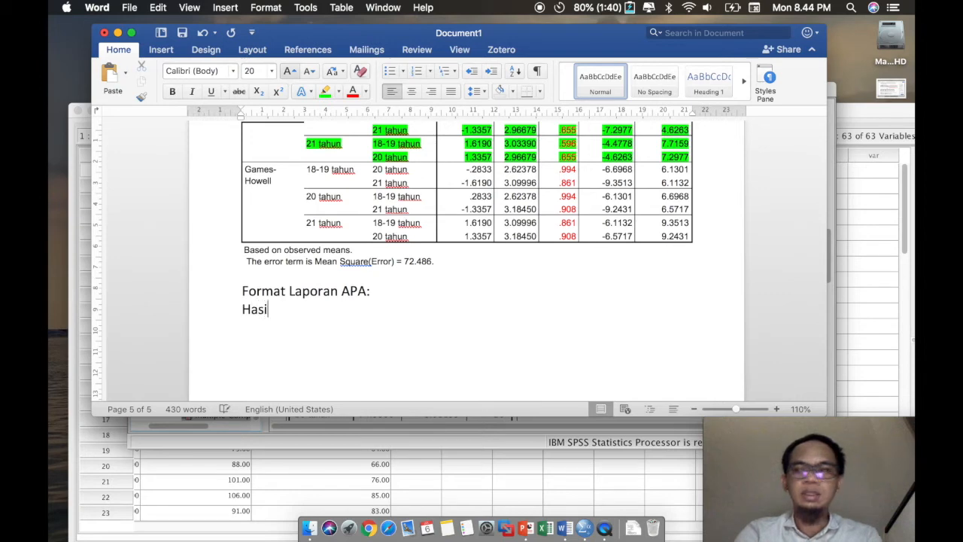
text(l penelitia)
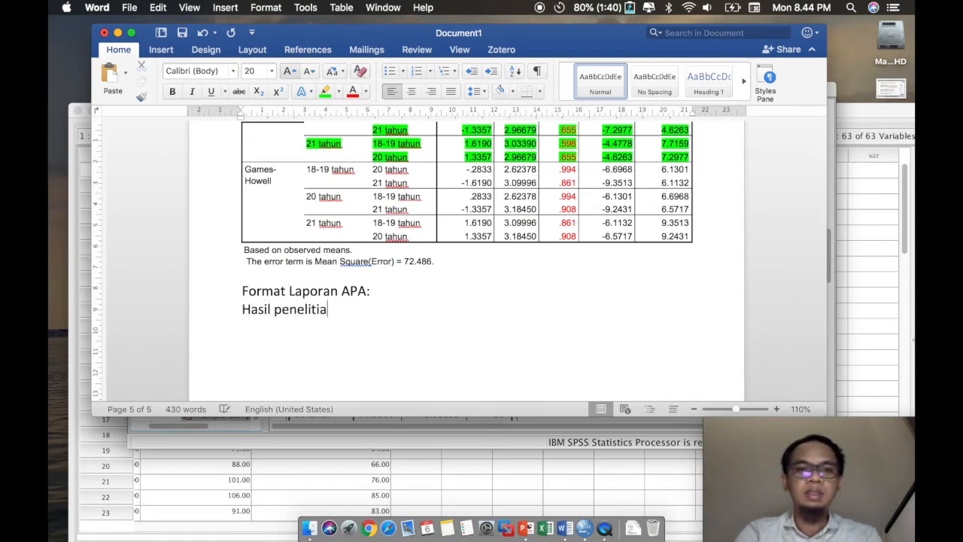
text(n menujukkan)
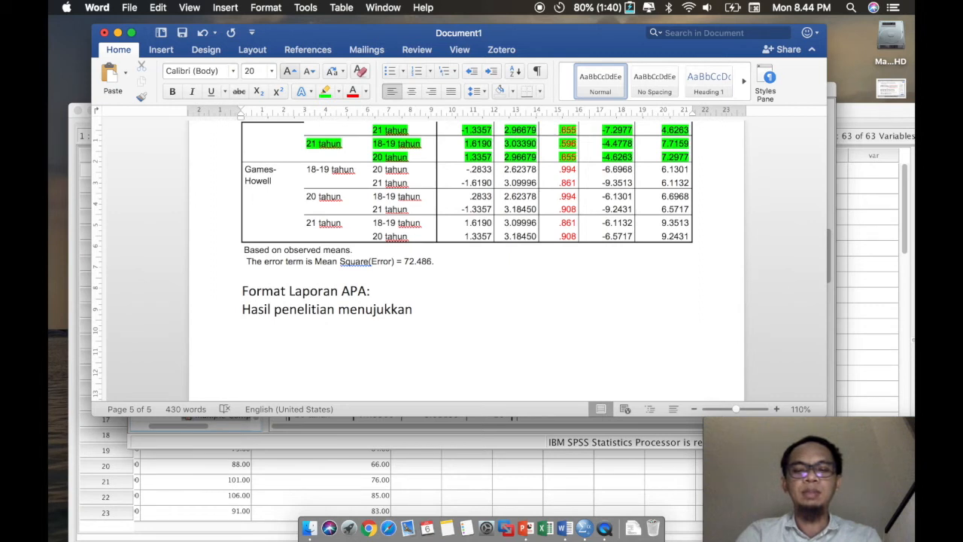
text(bah)
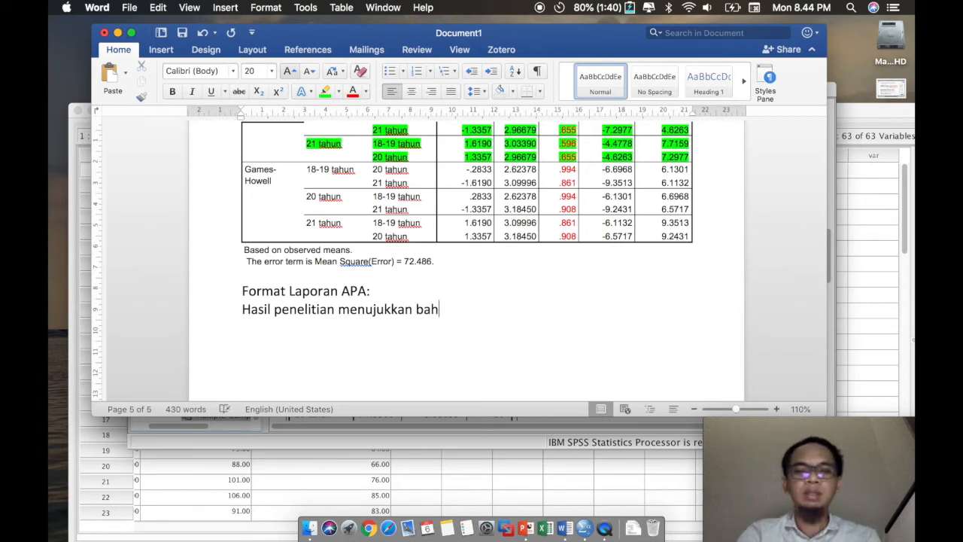
text(wa tidak a)
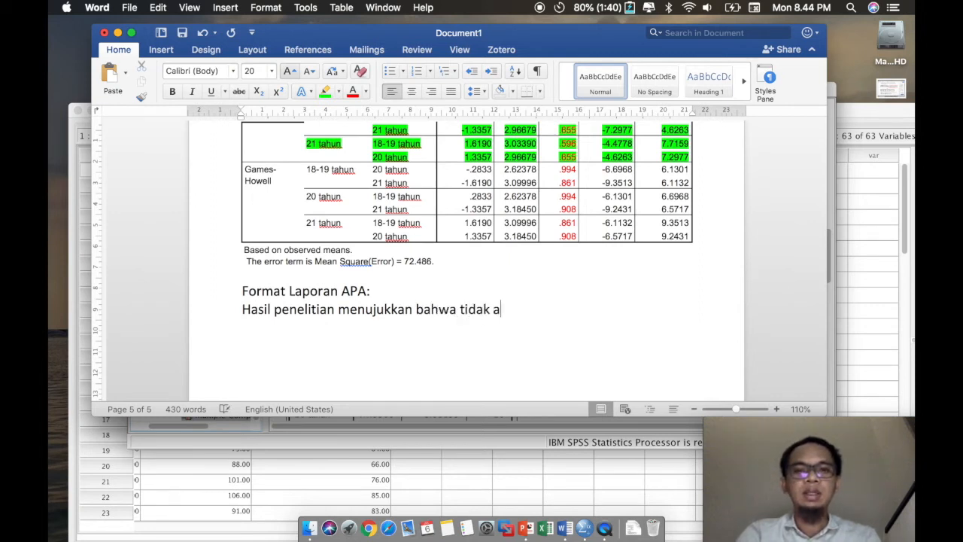
text(da perbeda)
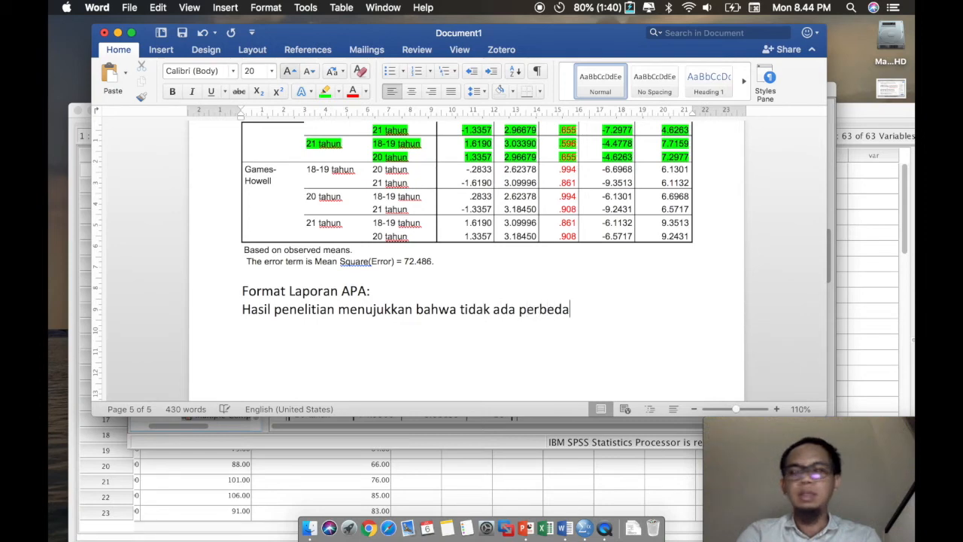
text(an signifikan )
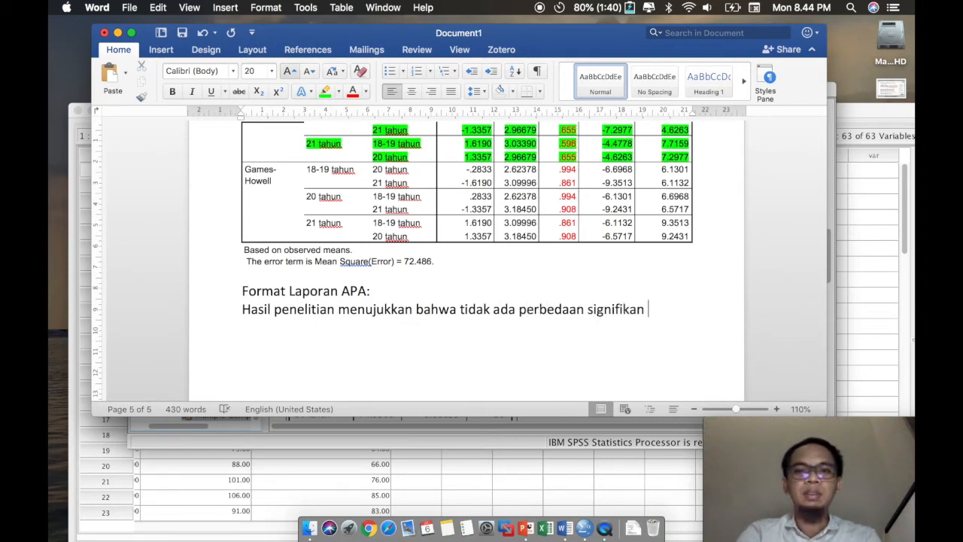
text(perila)
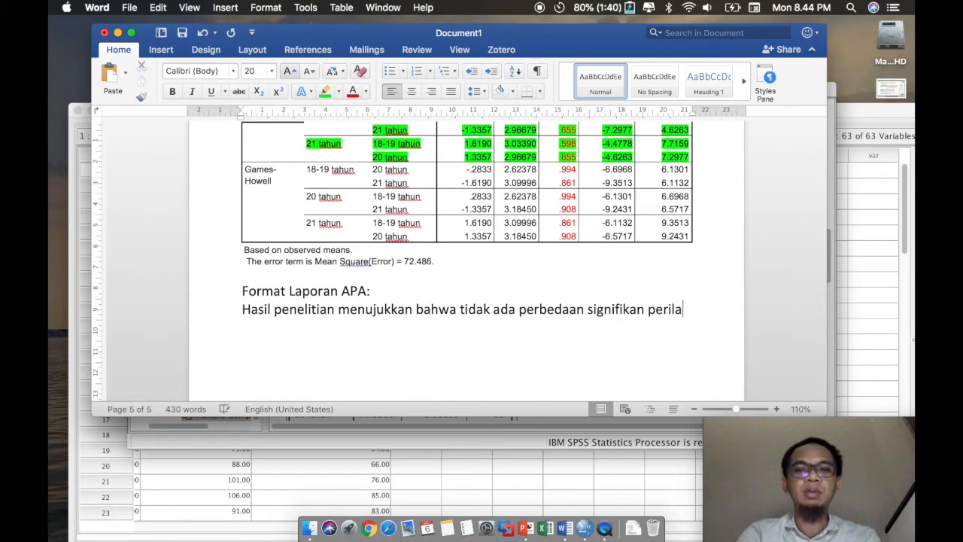
text(ku pro-lin)
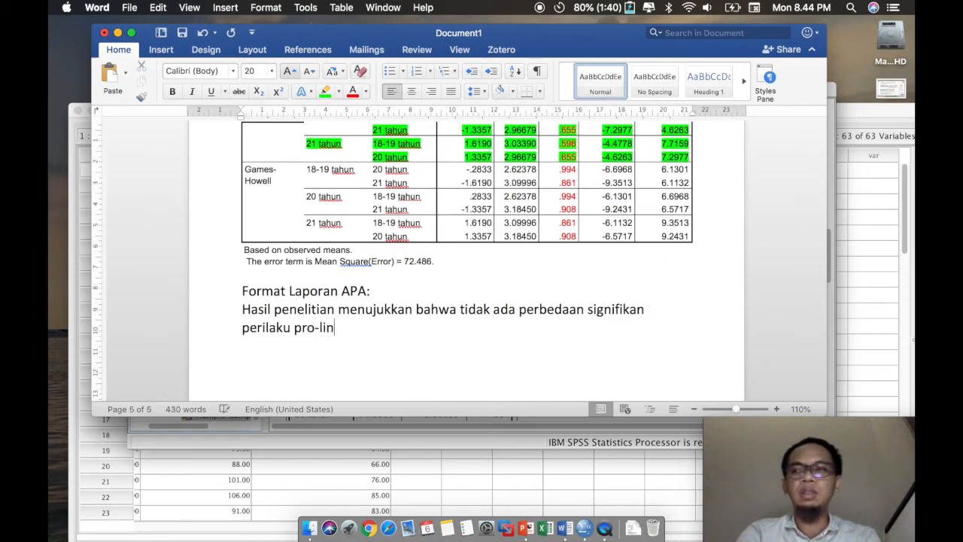
text(gkungan berdasa)
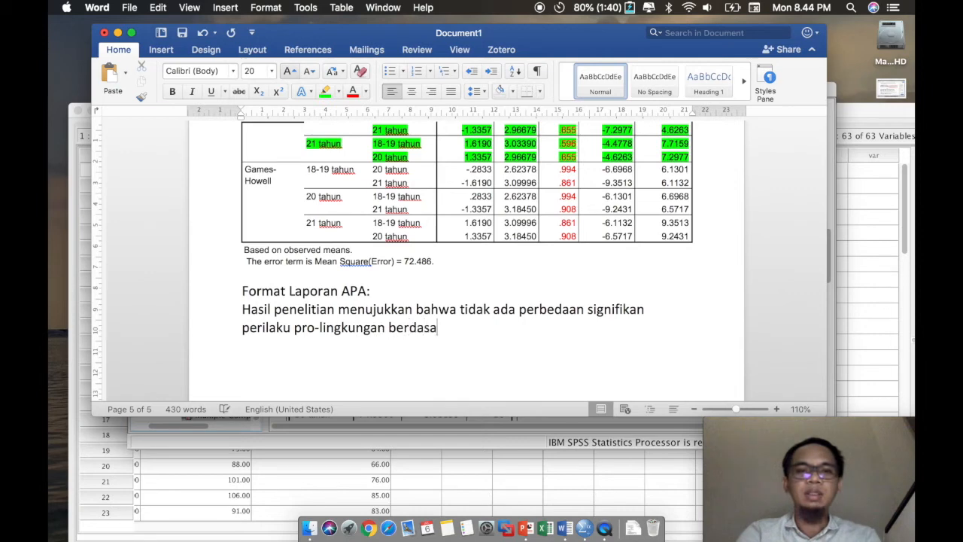
text(rkan katgeor)
key(BackSpace)
key(BackSpace)
key(BackSpace)
key(BackSpace)
key(BackSpace)
key(BackSpace)
text(3 kategori usia)
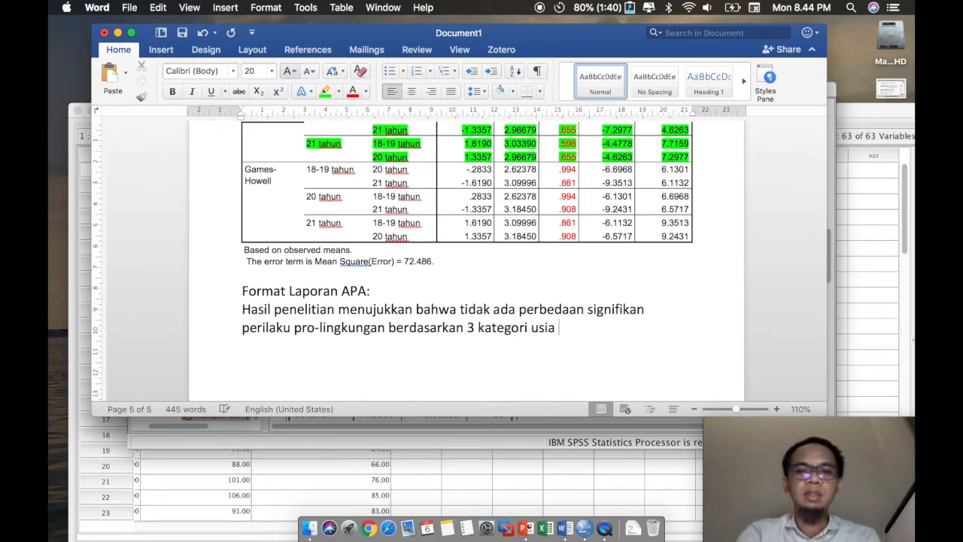
Start the F statistic after "kategori usia" with "(F(2,", taking KategoriUsia's df from the Tests of Between-Subjects Effects table
text( ()
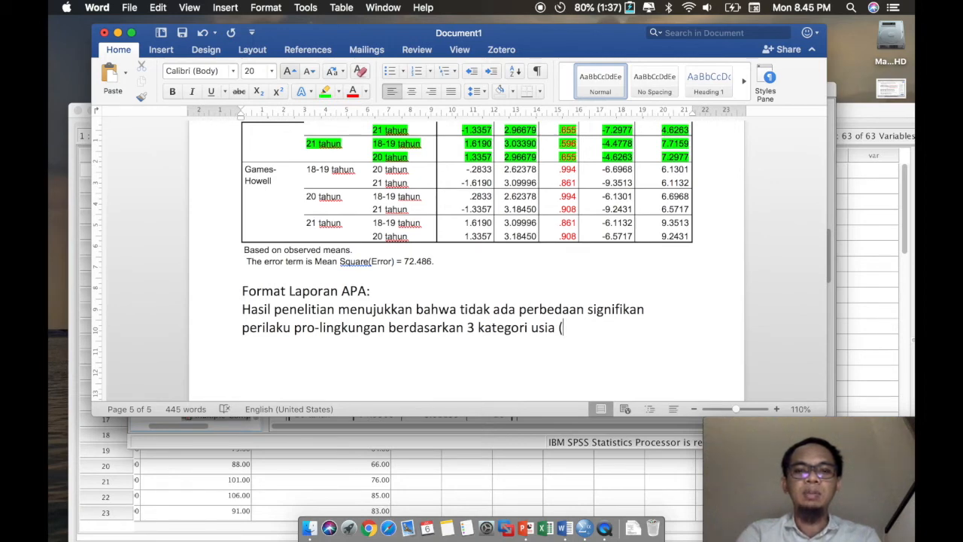
text(F()
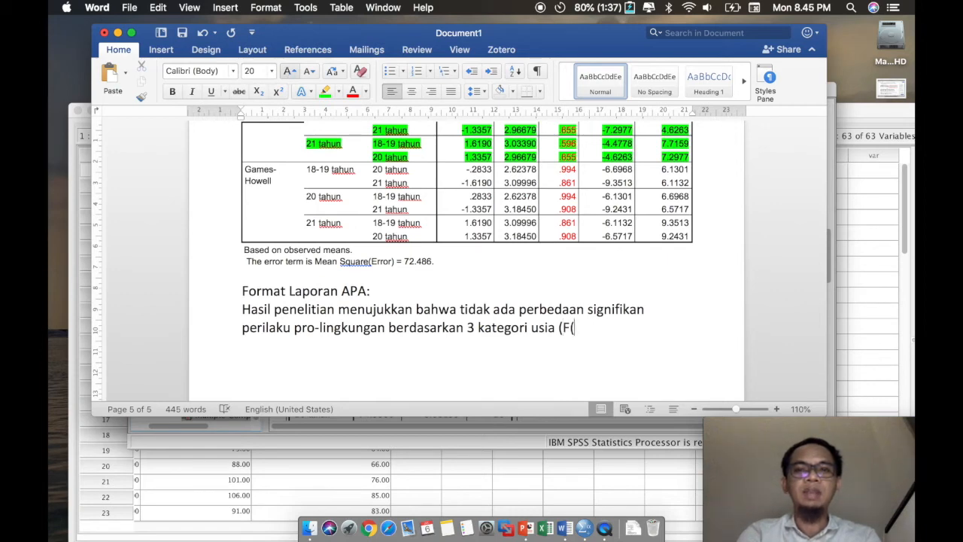
scroll(381, 184, up, 5)
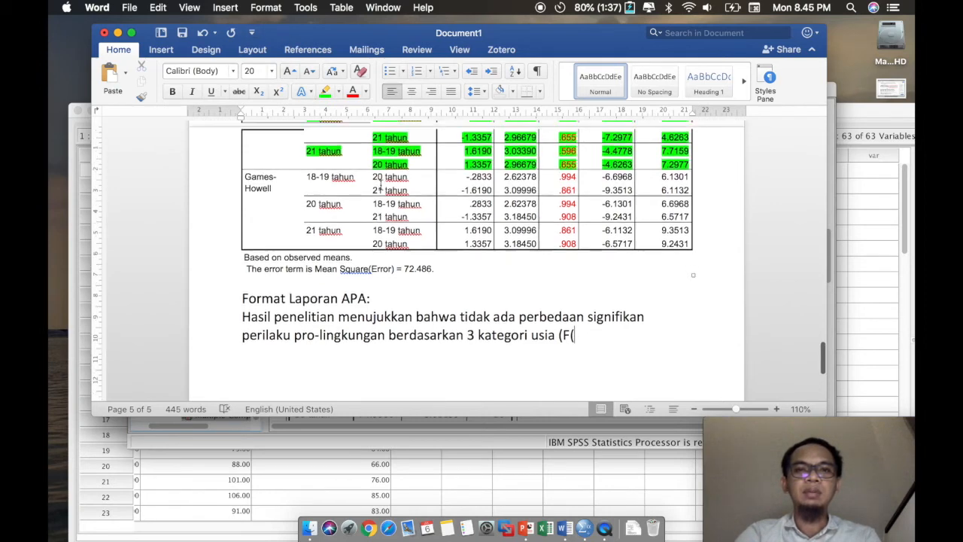
scroll(380, 185, up, 10)
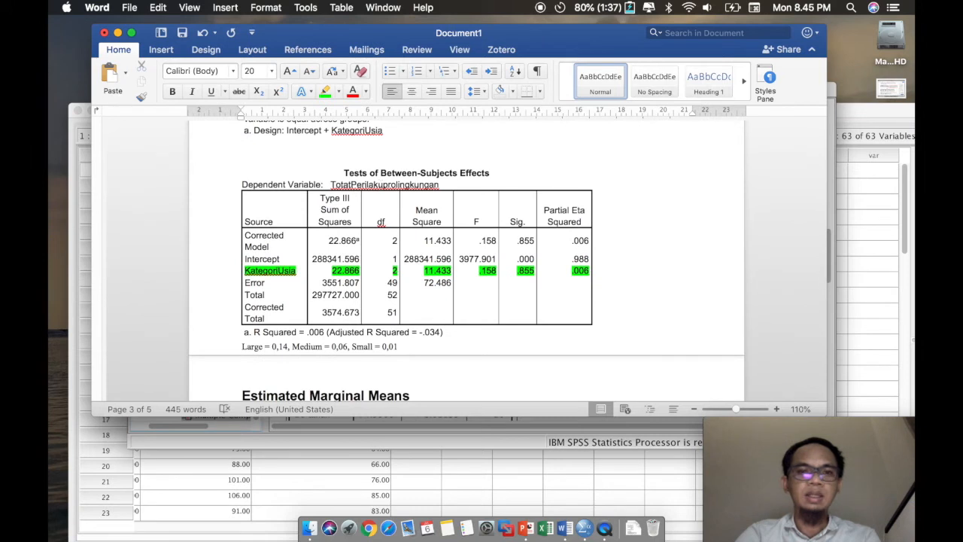
click(393, 271)
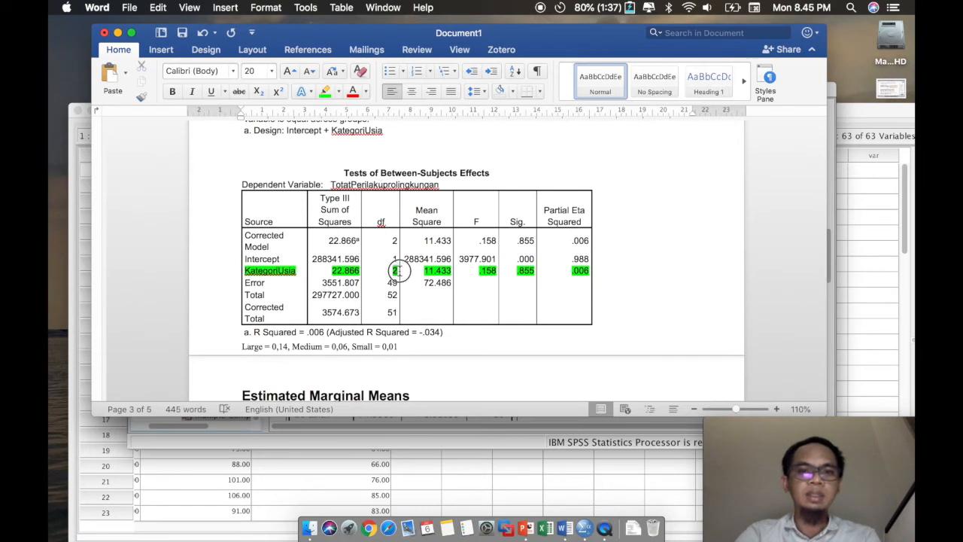
double_click(395, 271)
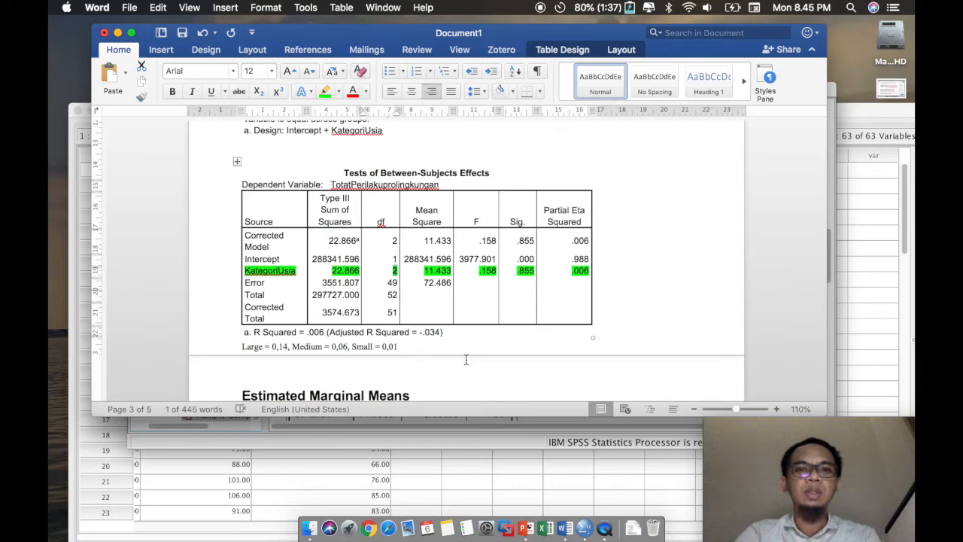
scroll(466, 360, down, 3)
scroll(466, 360, down, 5)
scroll(465, 360, down, 10)
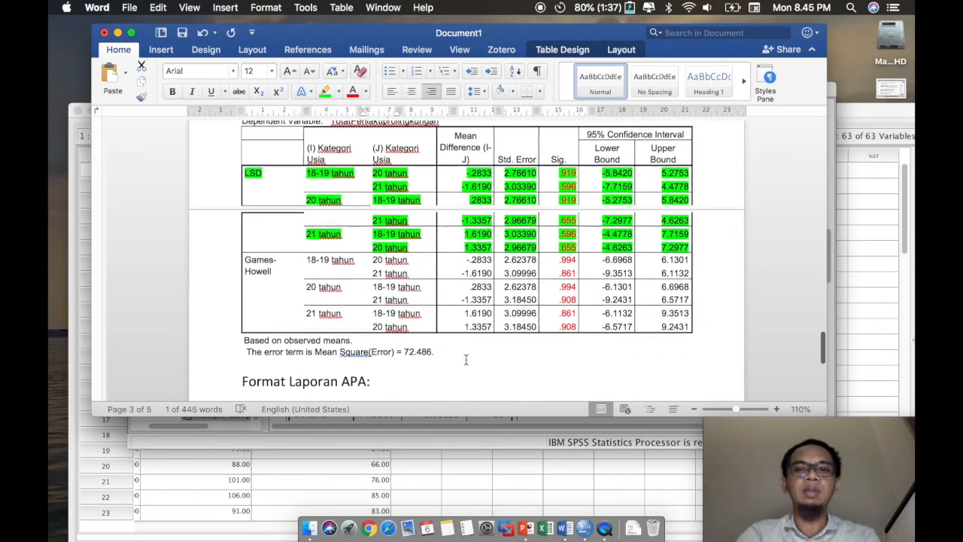
right_click(466, 296)
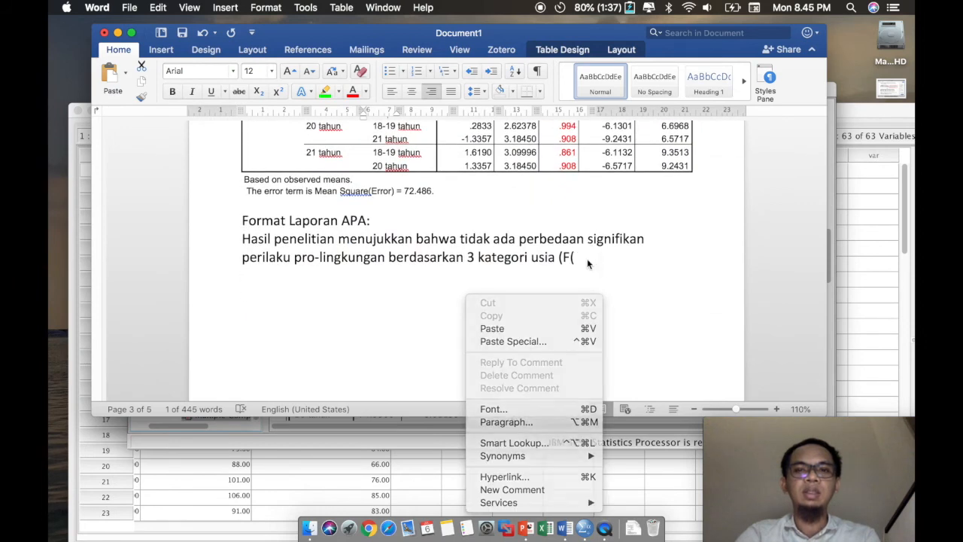
click(586, 259)
text(2,)
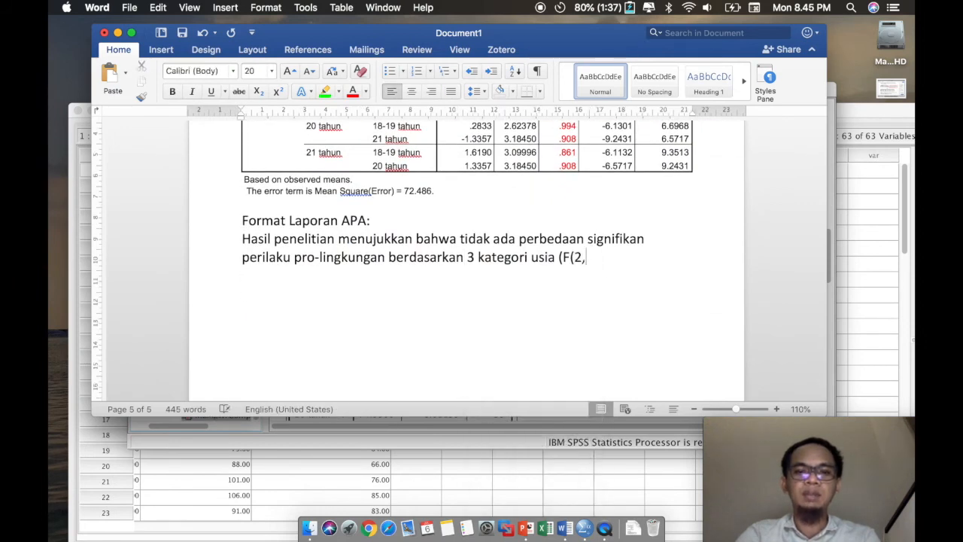
Complete the F statistic's degrees of freedom with "49)", taking the Error df from the Tests of Between-Subjects Effects table
scroll(512, 258, up, 5)
scroll(512, 258, up, 15)
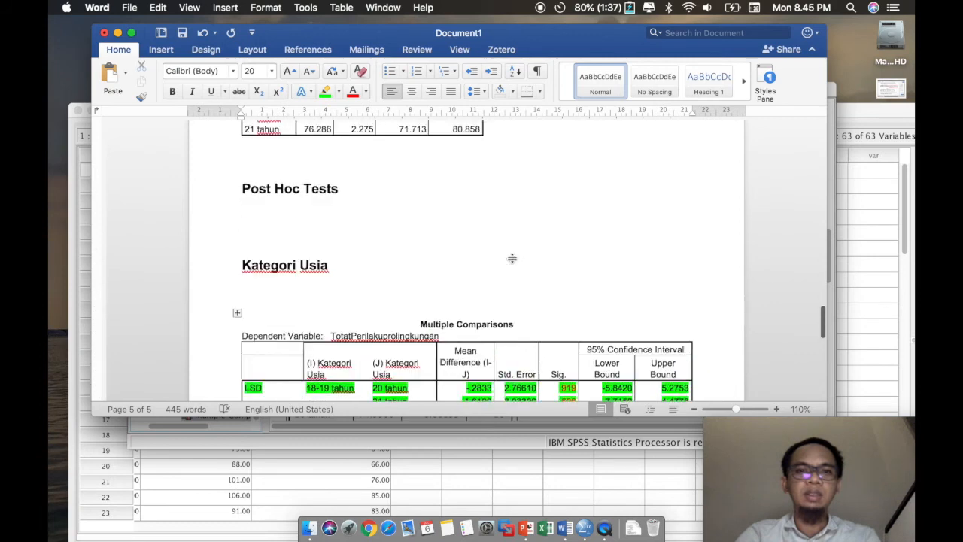
scroll(511, 258, up, 1)
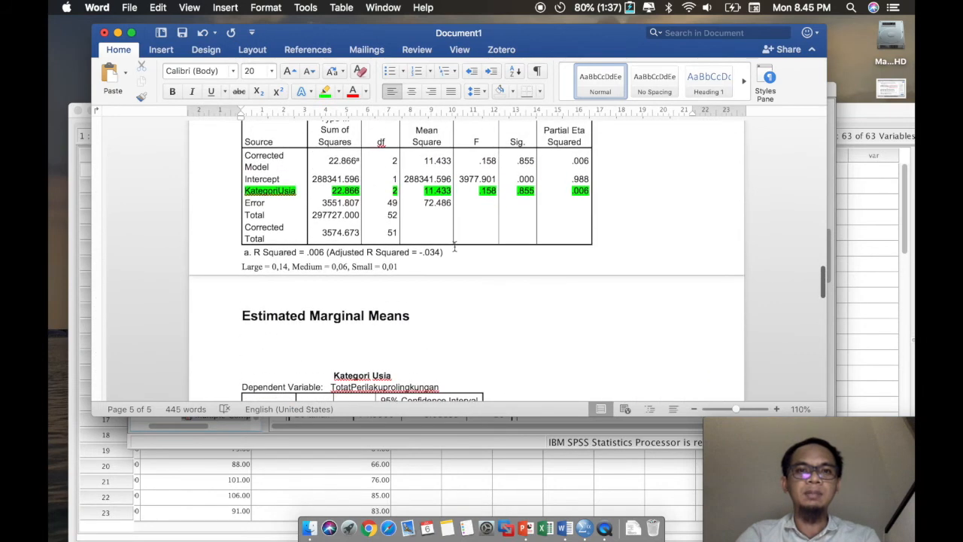
drag(243, 202, 390, 207)
click(390, 207)
double_click(393, 205)
scroll(535, 375, down, 10)
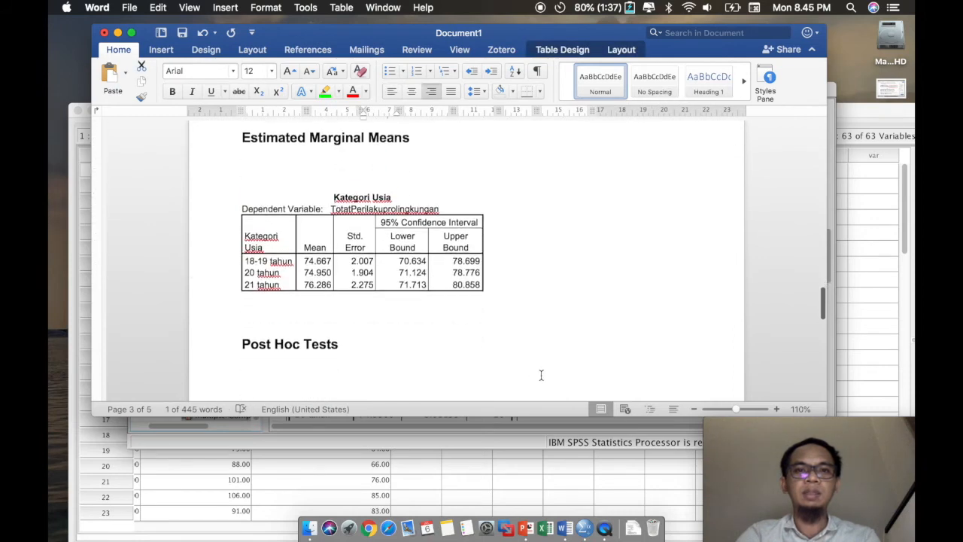
scroll(541, 374, down, 8)
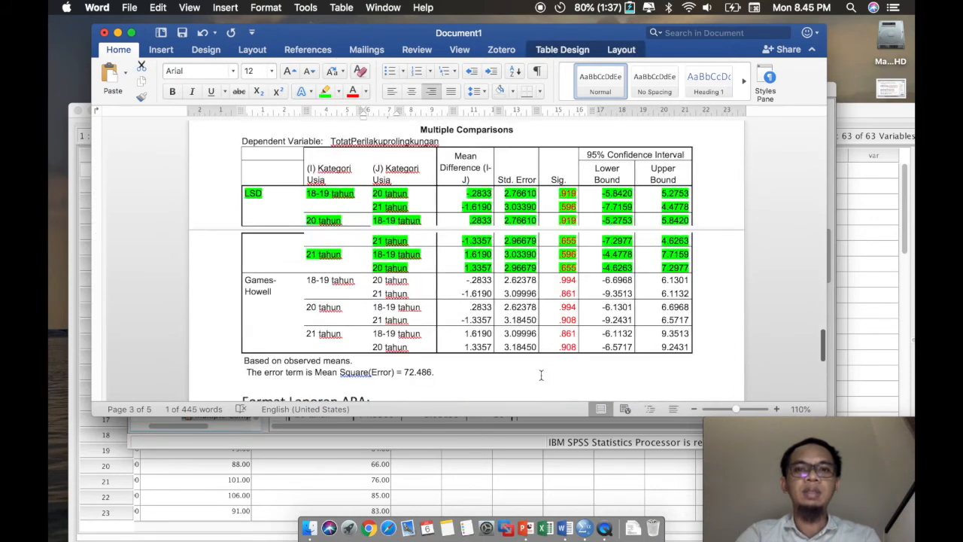
click(594, 320)
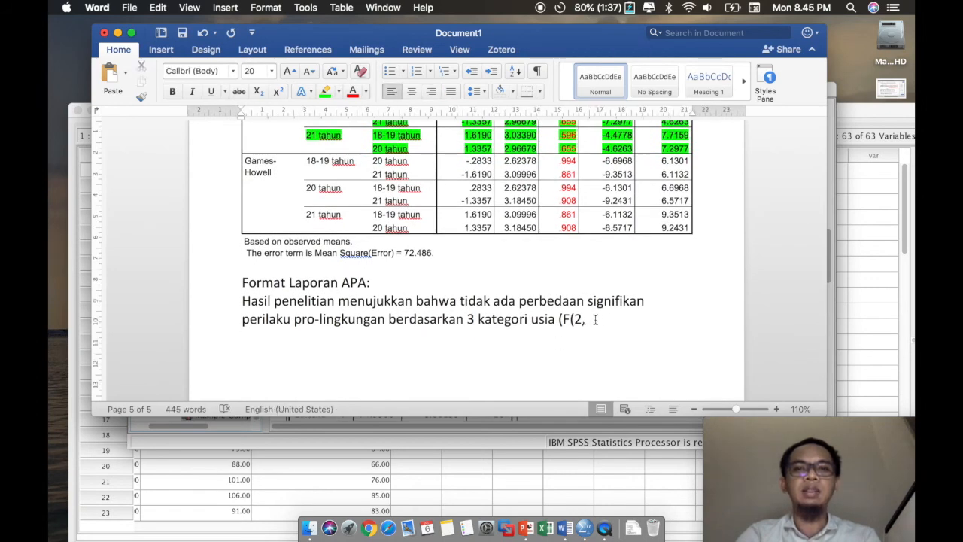
scroll(596, 320, up, 2)
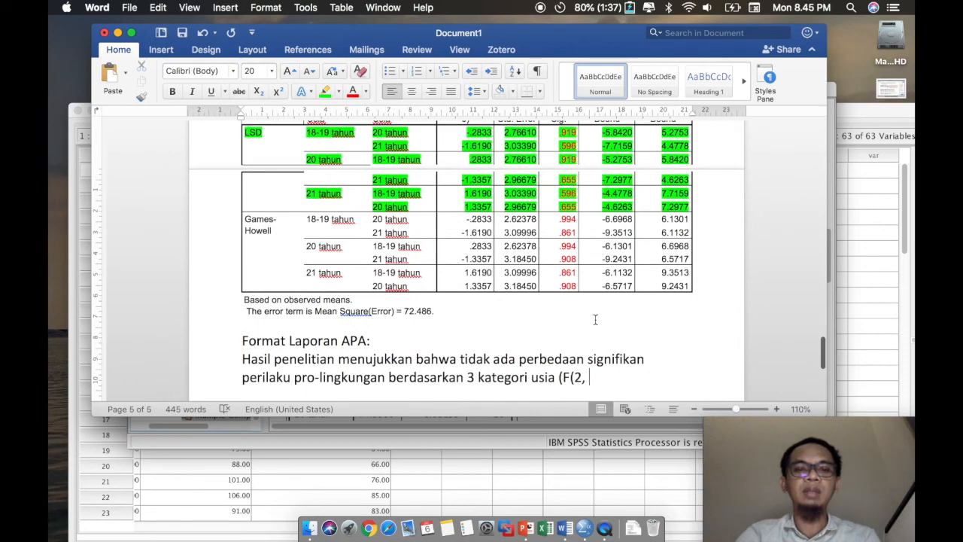
text(49))
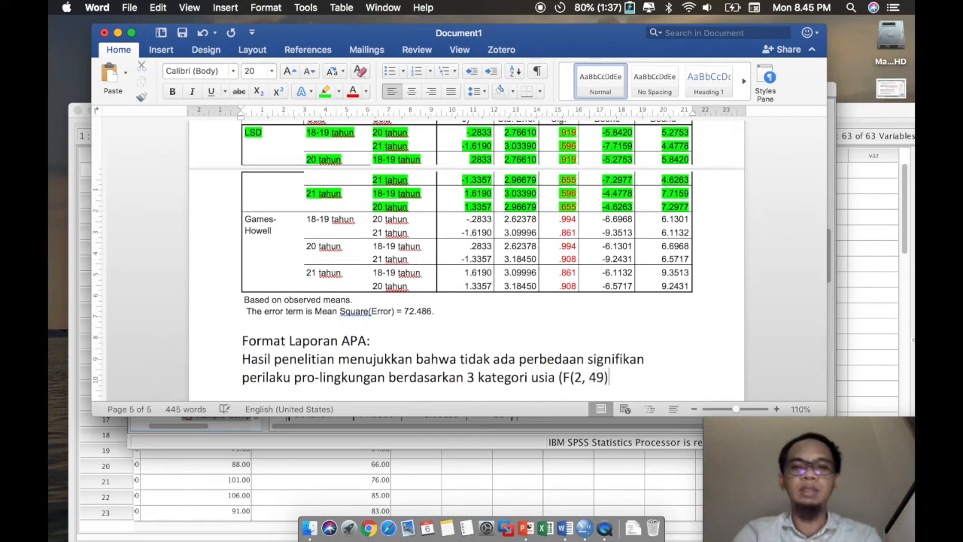
Add "=0,158;" after "(F(2, 49)", taking KategoriUsia's F value from the Tests of Between-Subjects Effects table
text(=)
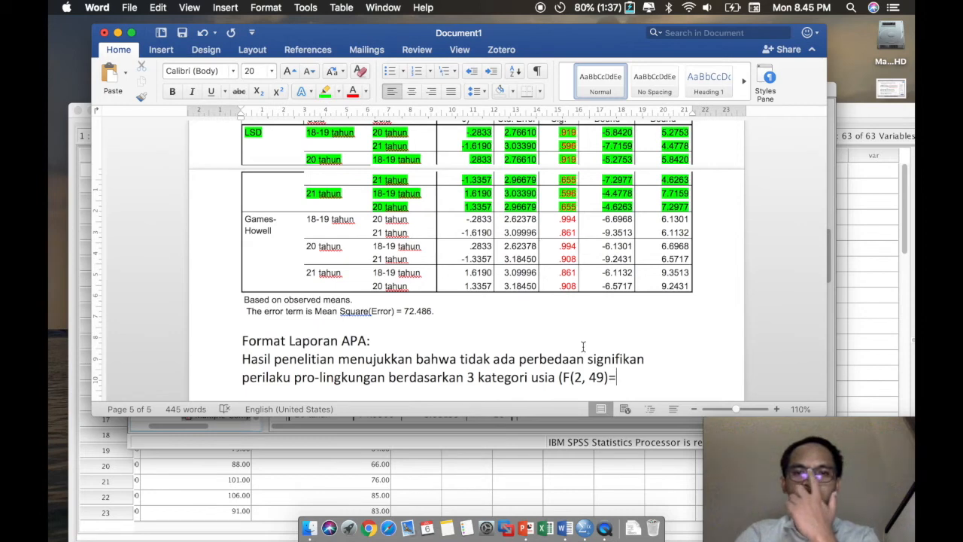
scroll(583, 346, up, 5)
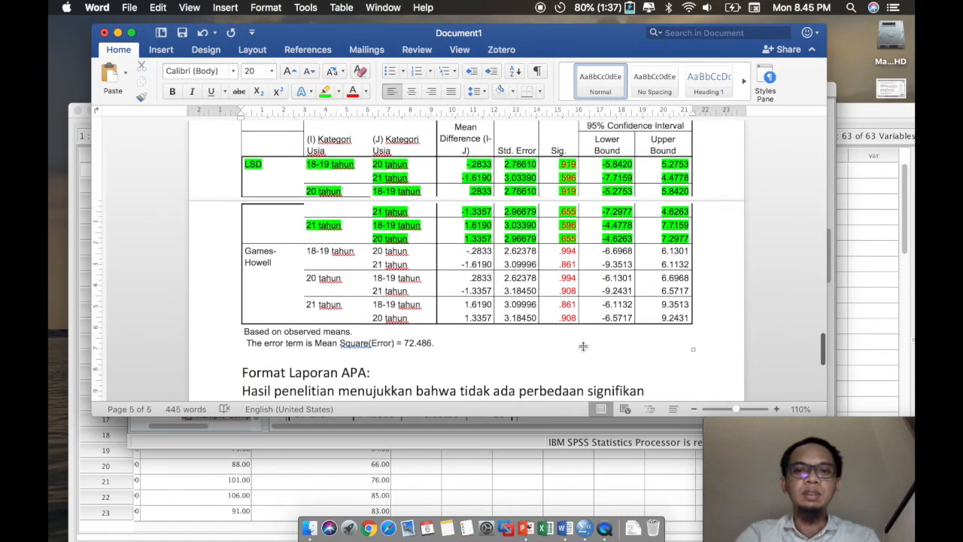
scroll(583, 346, up, 19)
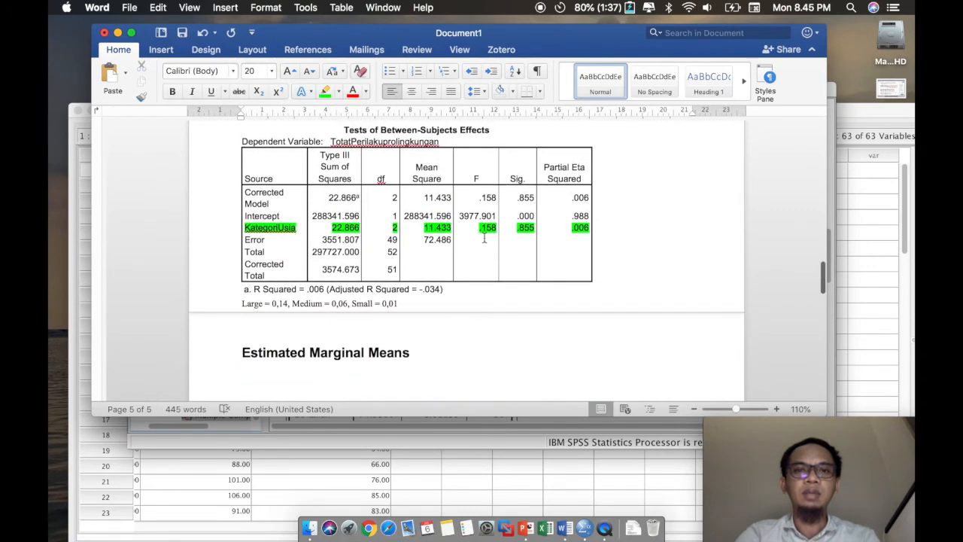
scroll(497, 240, down, 15)
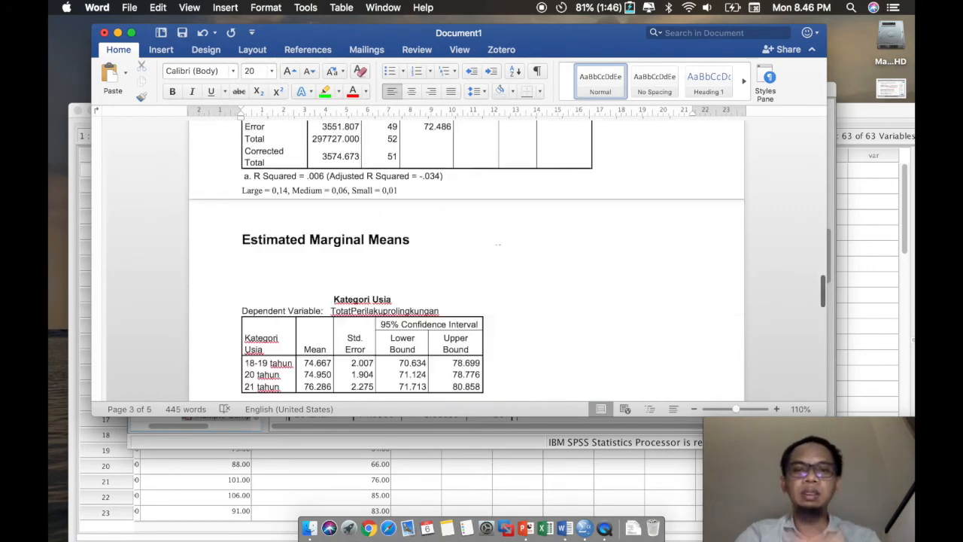
scroll(497, 240, down, 10)
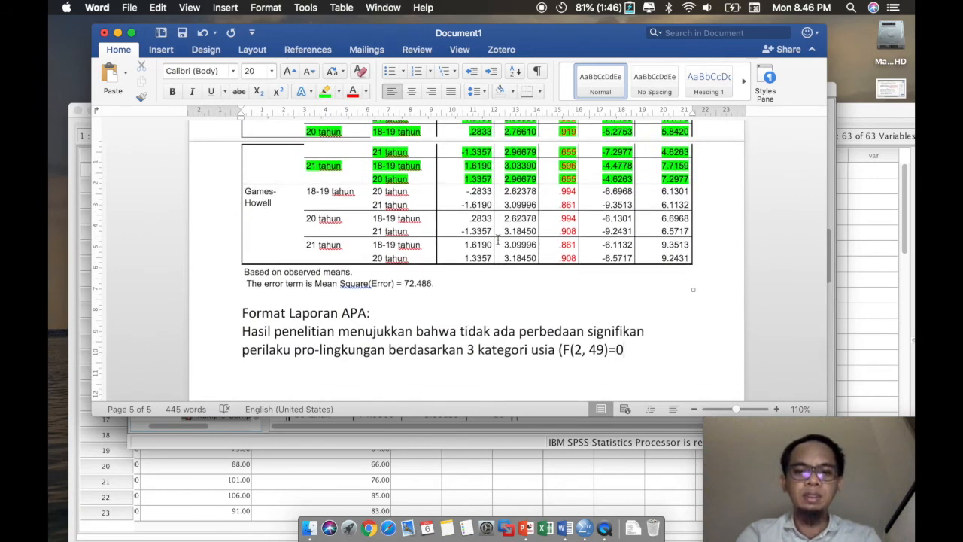
text(158)
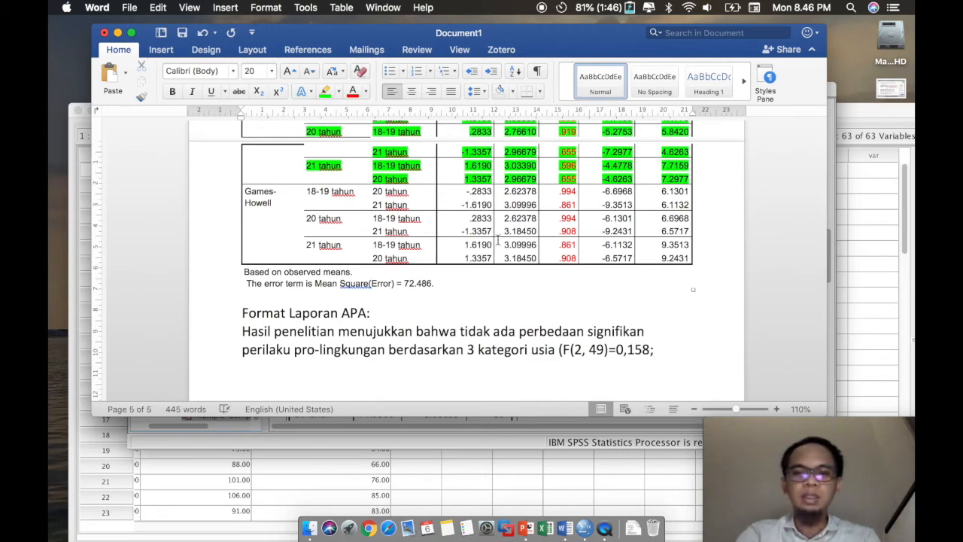
Check KategoriUsia's significance in the Tests of Between-Subjects Effects table and add "p=n.s.;" after the F value
text(p)
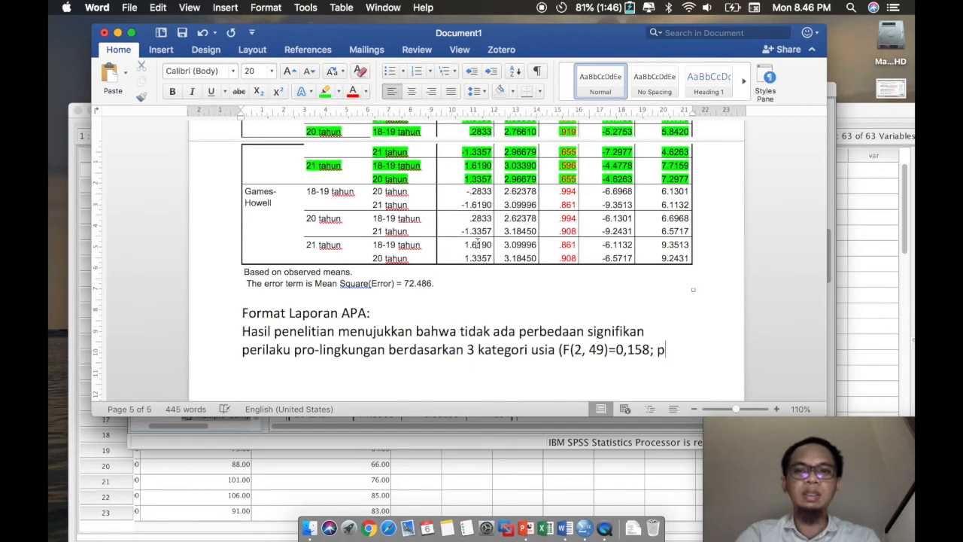
scroll(477, 243, up, 8)
scroll(477, 243, up, 10)
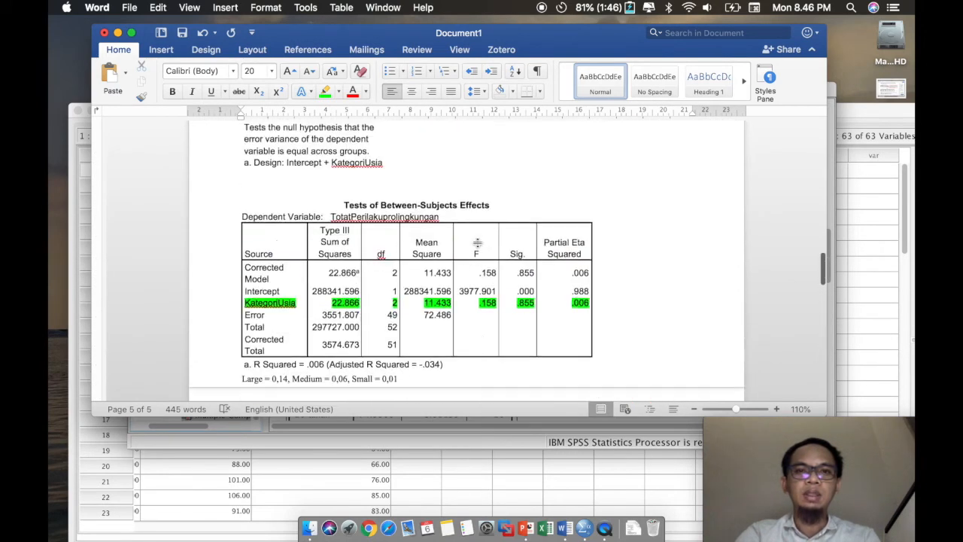
scroll(477, 243, down, 12)
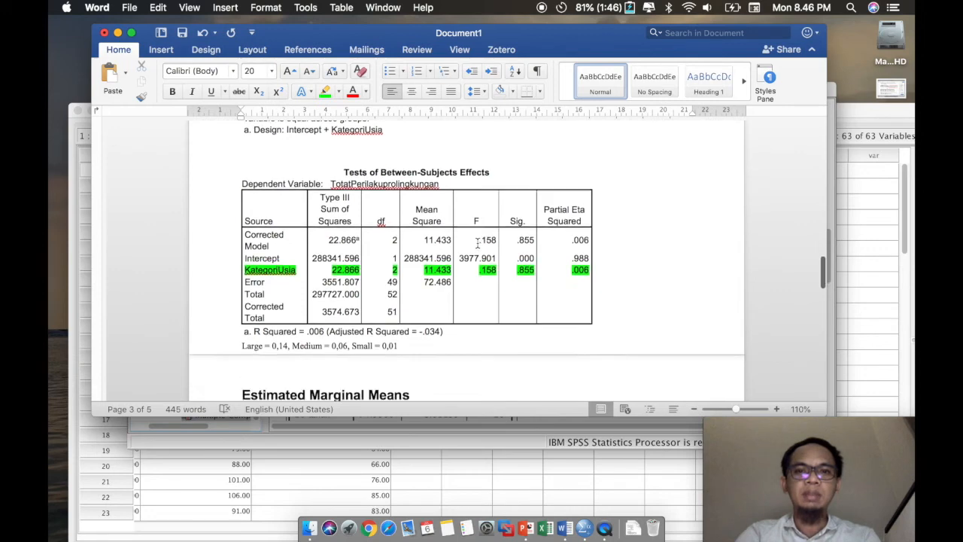
scroll(478, 242, down, 4)
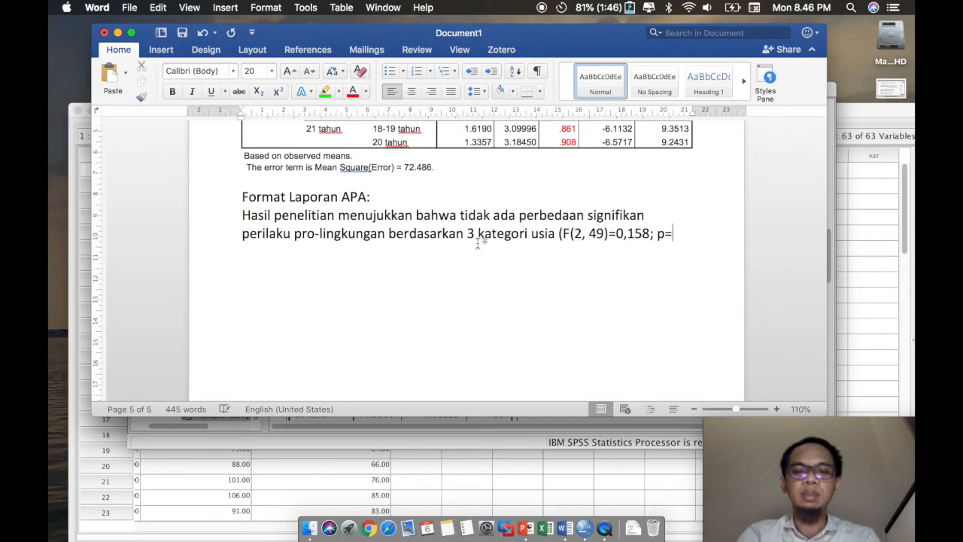
text(n.s)
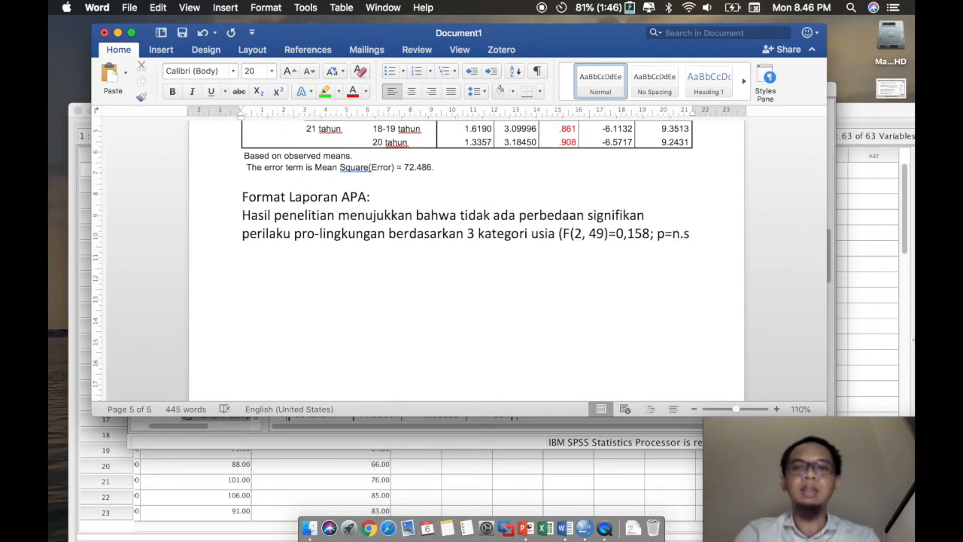
text(.)
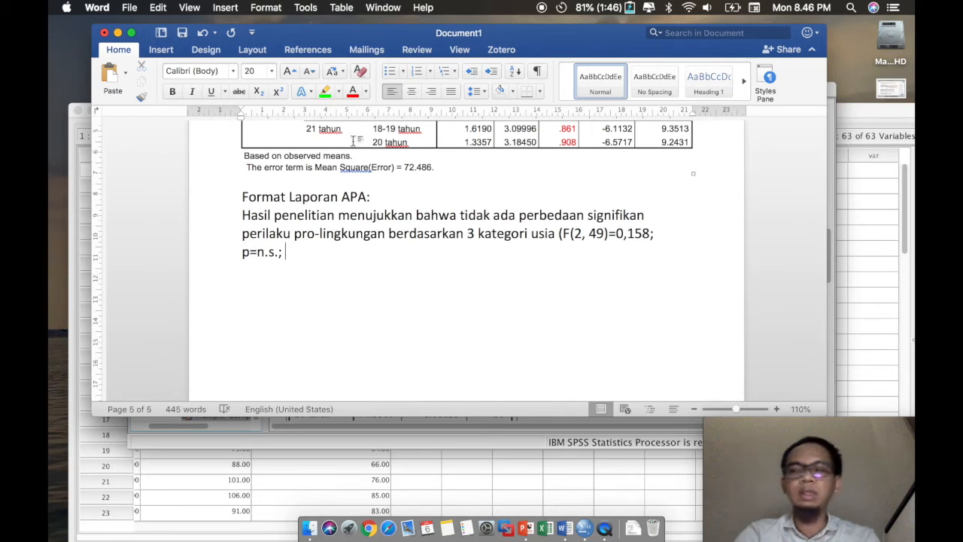
Insert the lowercase eta symbol as an equation after "p=n.s.;" and add a superscript 2 to it
click(169, 52)
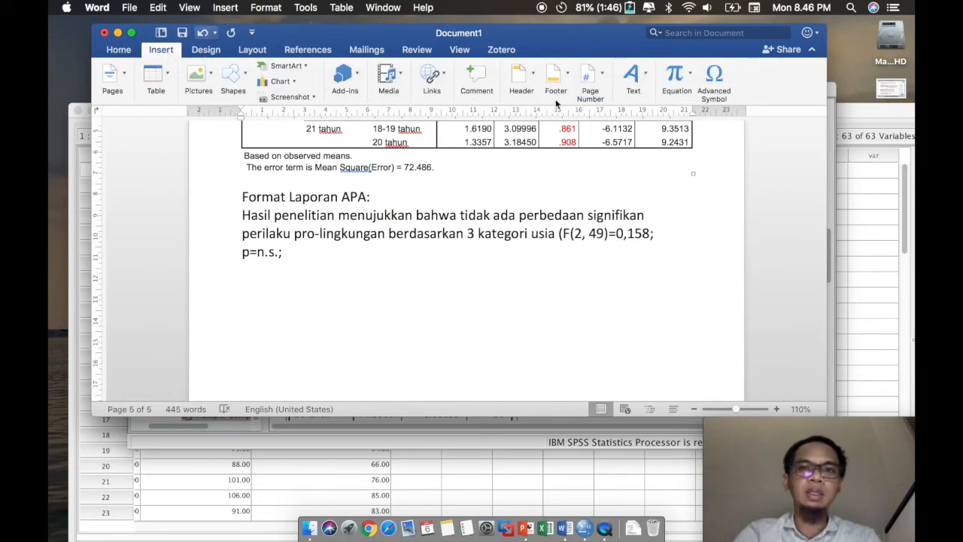
click(676, 75)
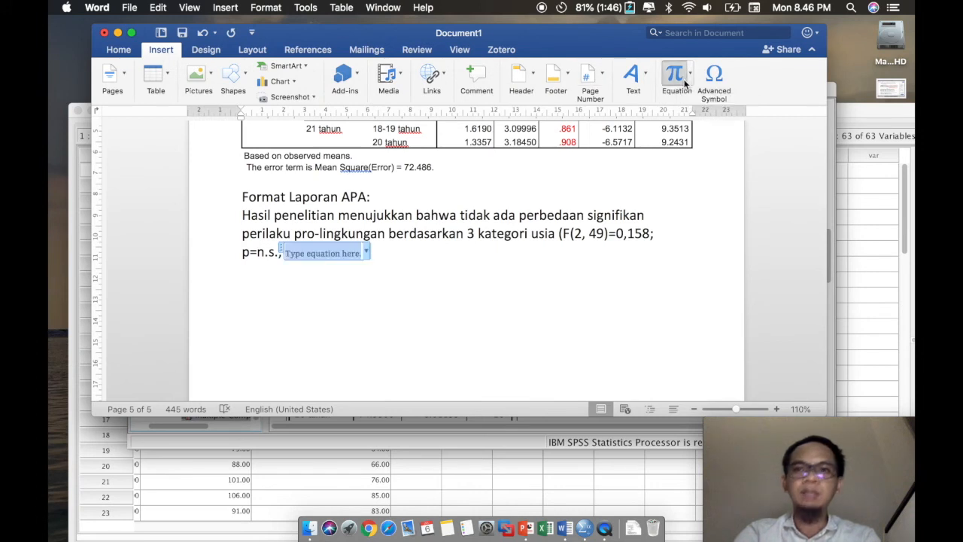
click(317, 105)
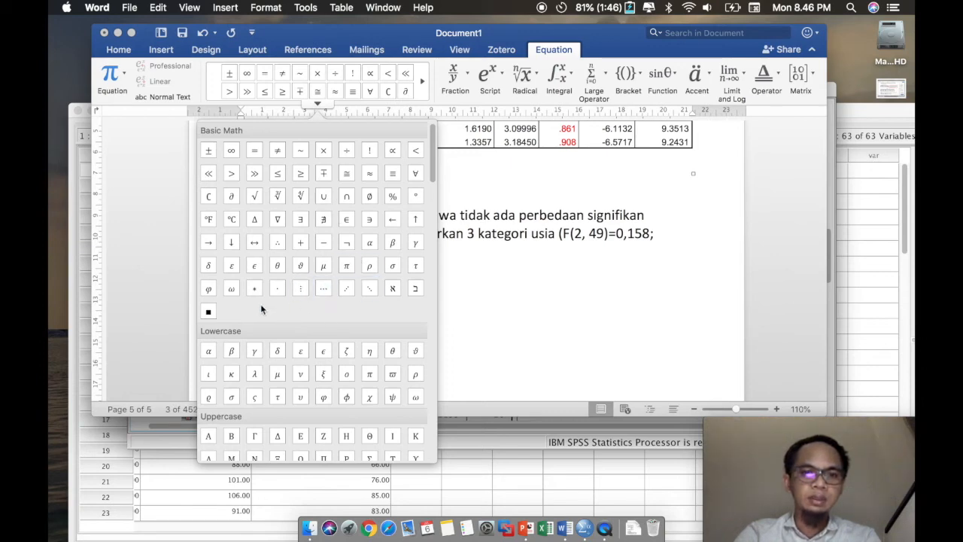
scroll(261, 309, down, 3)
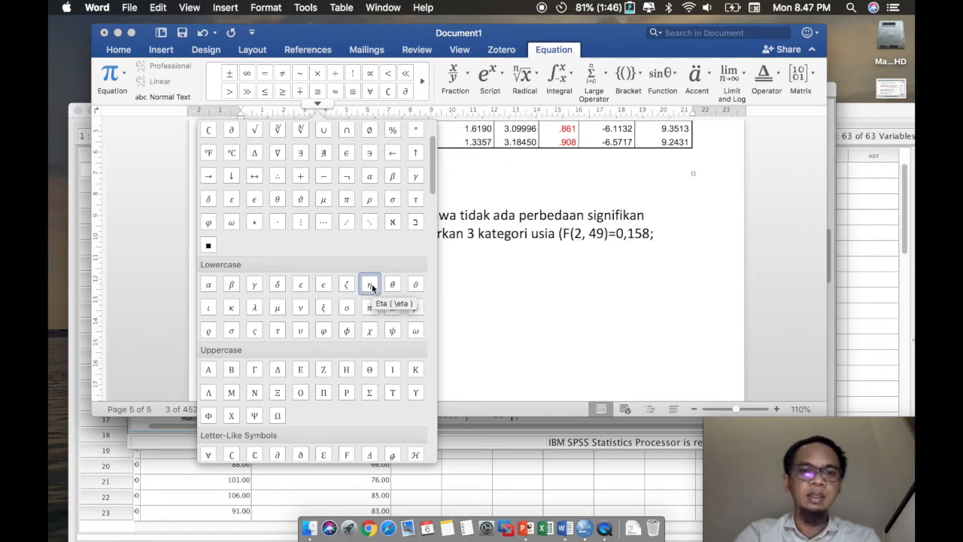
click(370, 284)
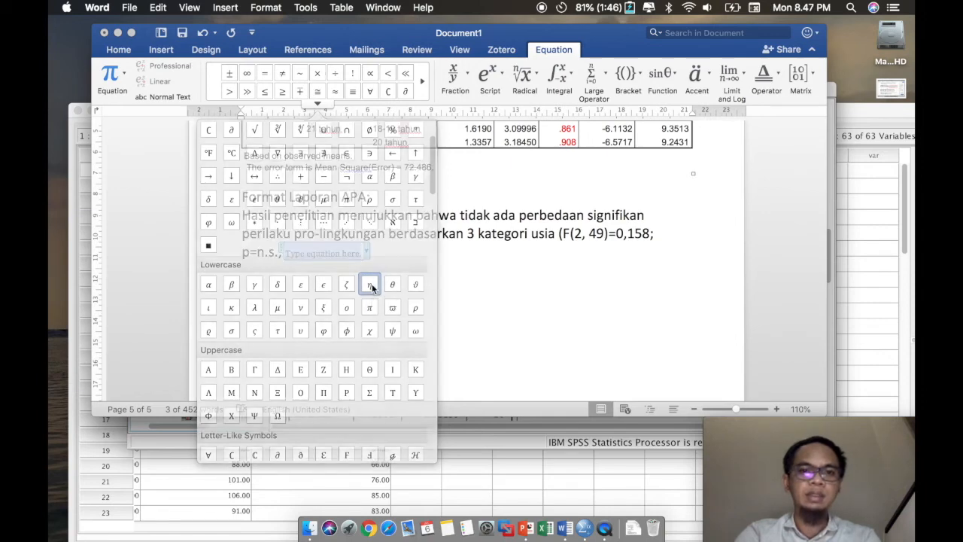
click(322, 250)
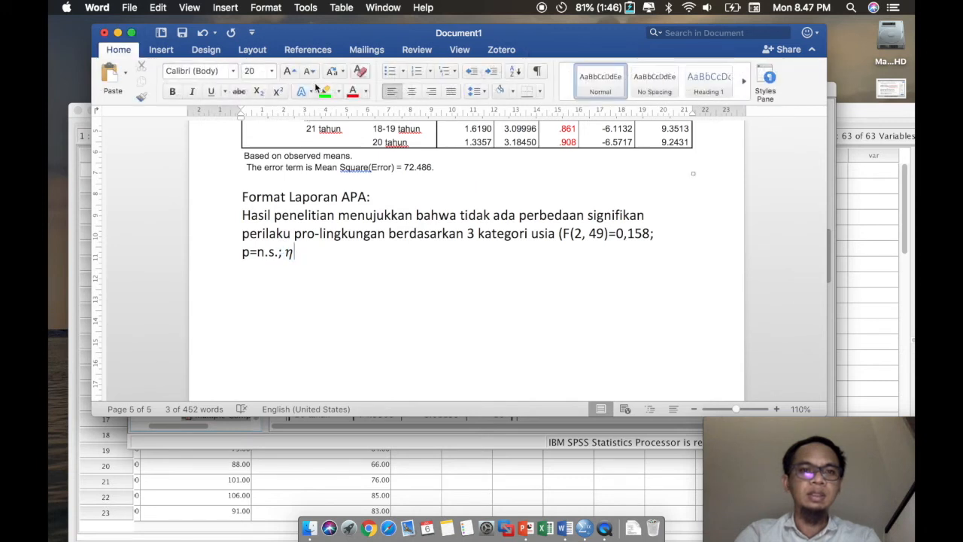
click(277, 91)
text(2)
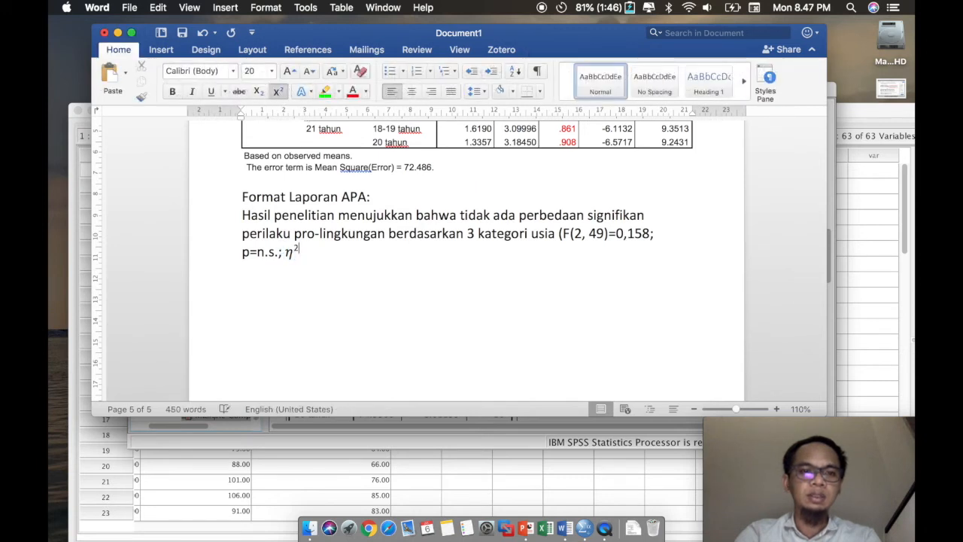
click(279, 92)
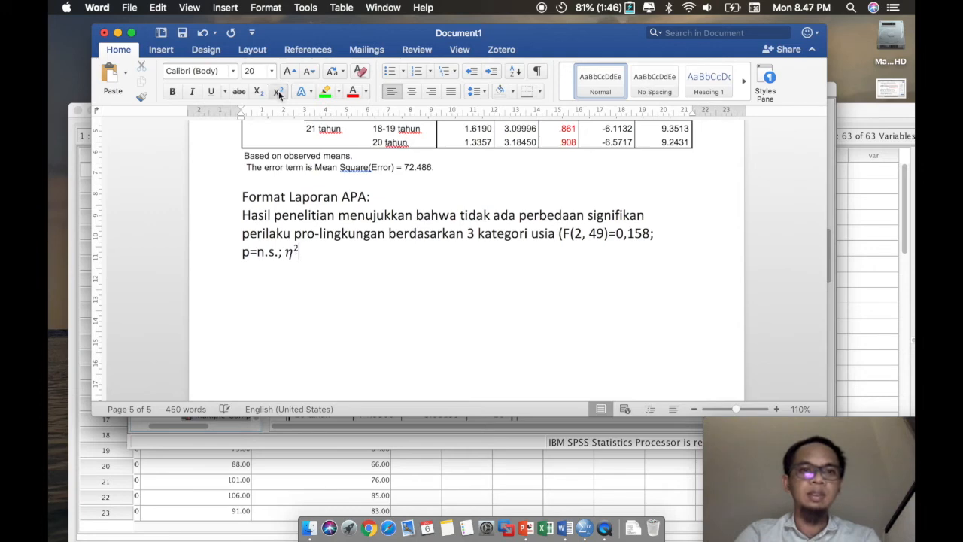
Complete the statistics after the squared eta symbol with "= 0,006).", taking KategoriUsia's Partial Eta Squared from the Tests of Between-Subjects Effects table
text(=)
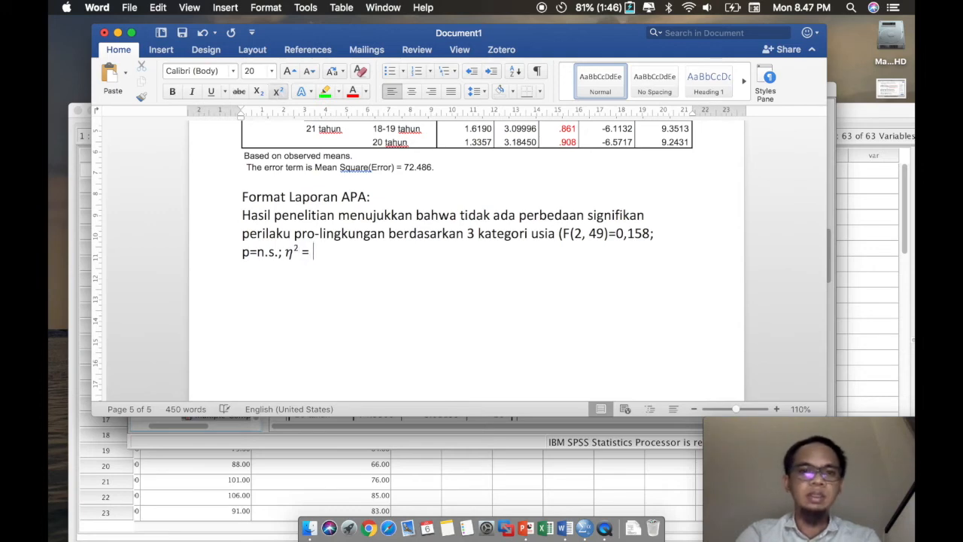
scroll(455, 212, up, 10)
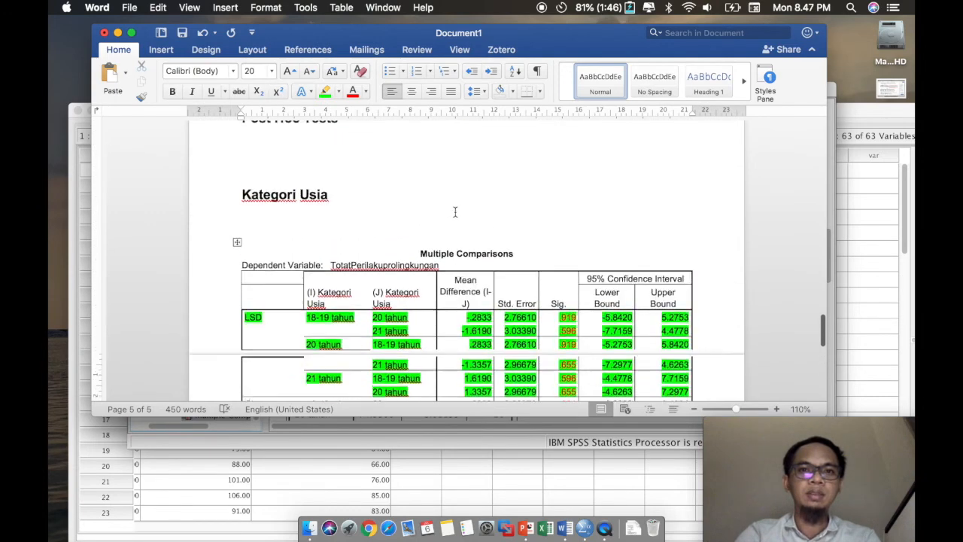
scroll(455, 213, up, 8)
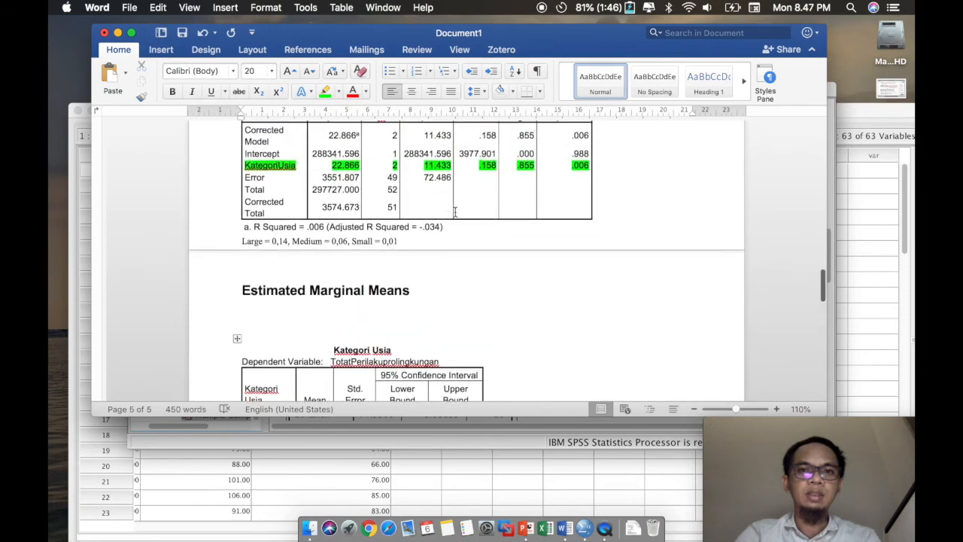
click(574, 209)
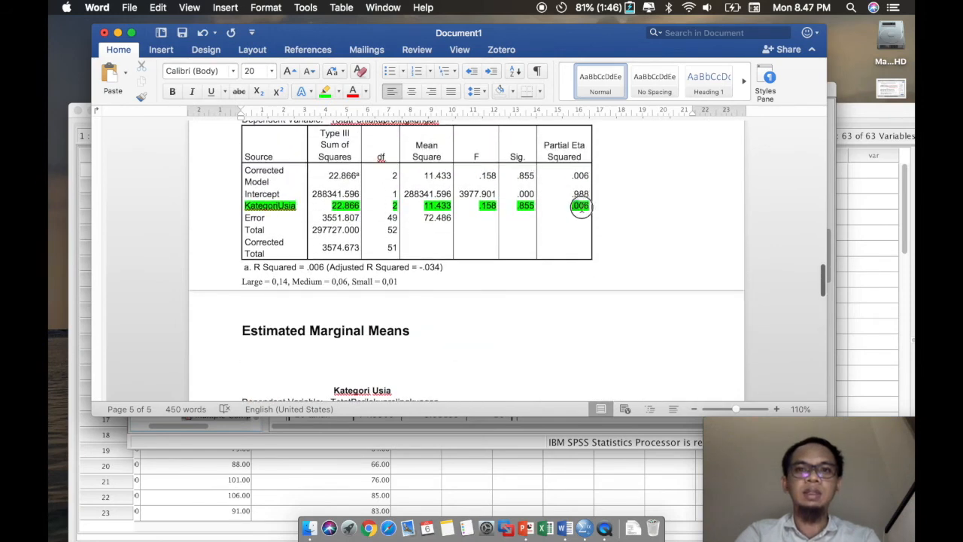
scroll(583, 249, down, 15)
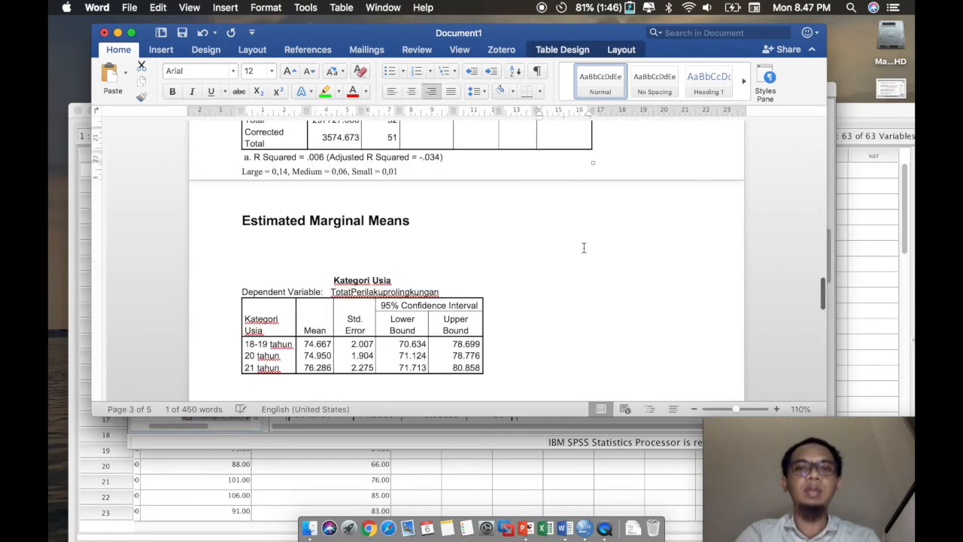
scroll(583, 249, down, 5)
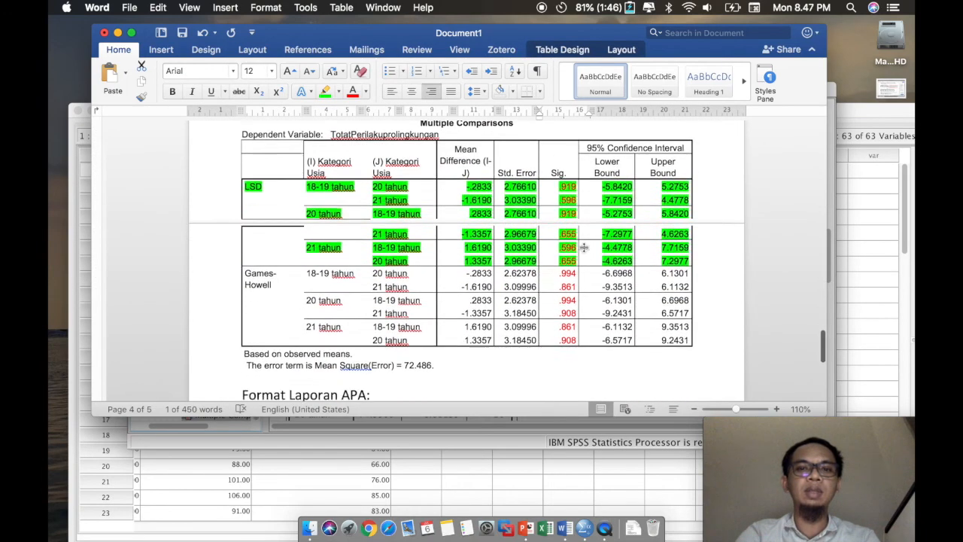
scroll(583, 249, down, 1)
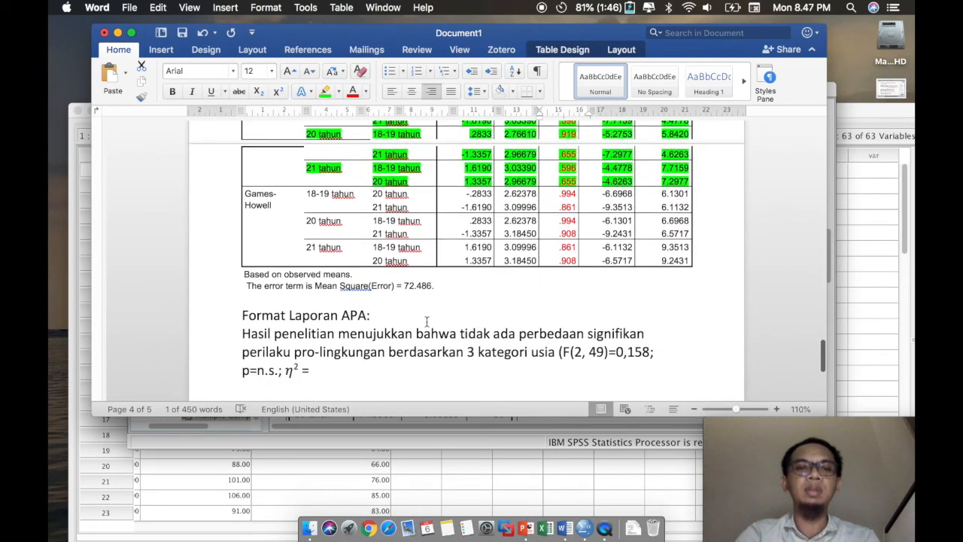
click(329, 373)
text(0,)
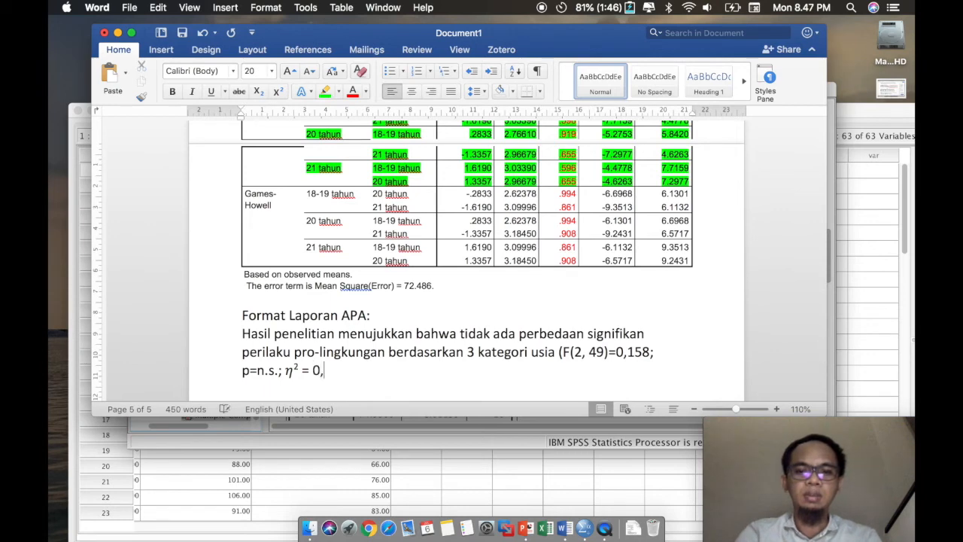
text(006)
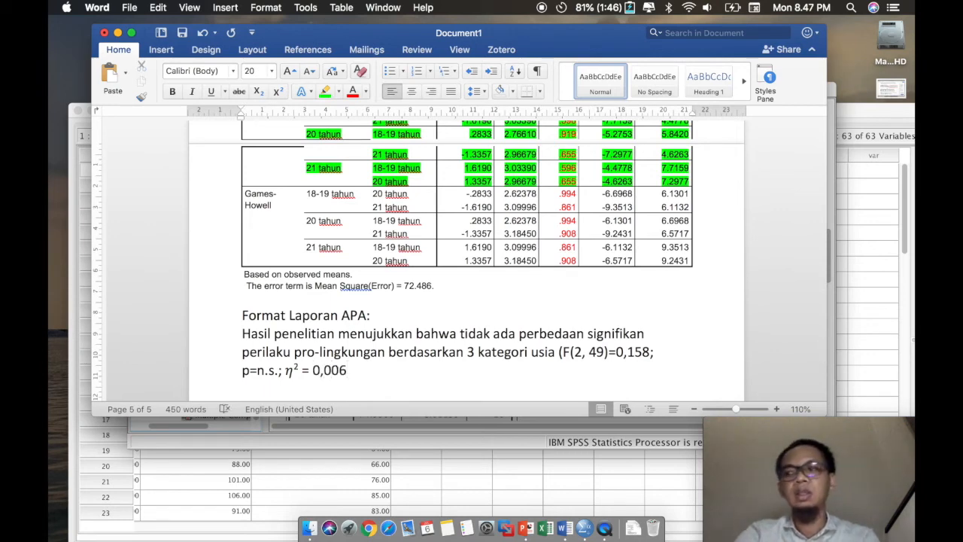
text())
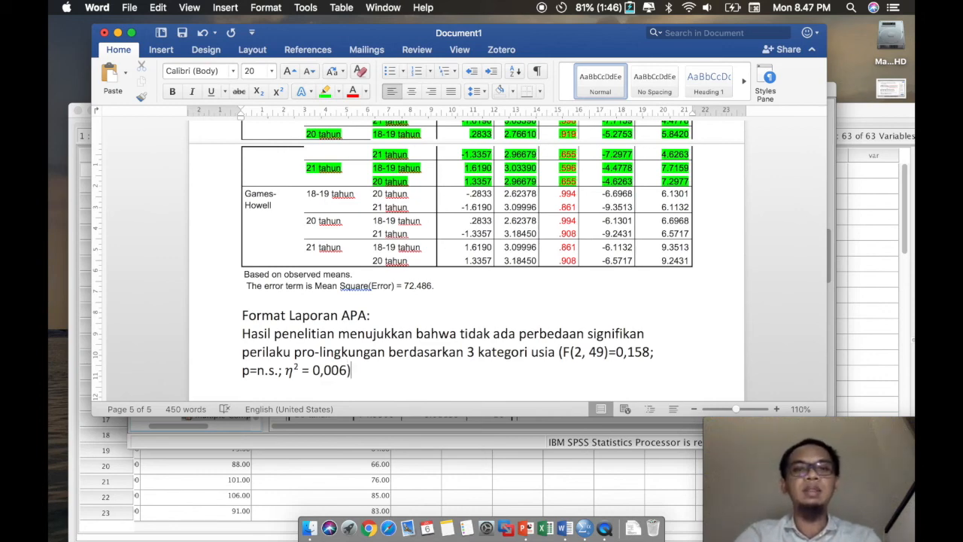
text(.)
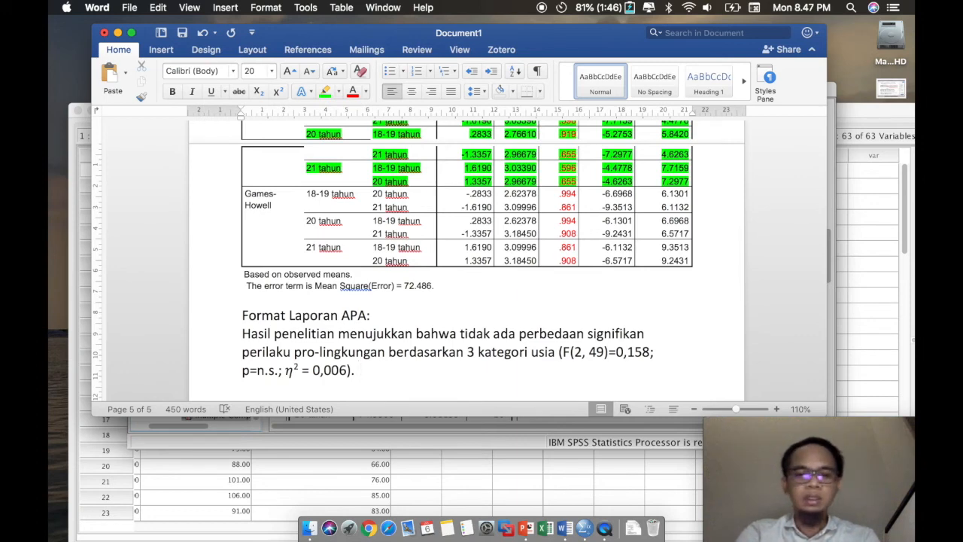
Start a second report sentence with "Meskipun demikian, dapat dilihat bahwa nilai mean perilaku pro-lingkungan"
text(Meskipu)
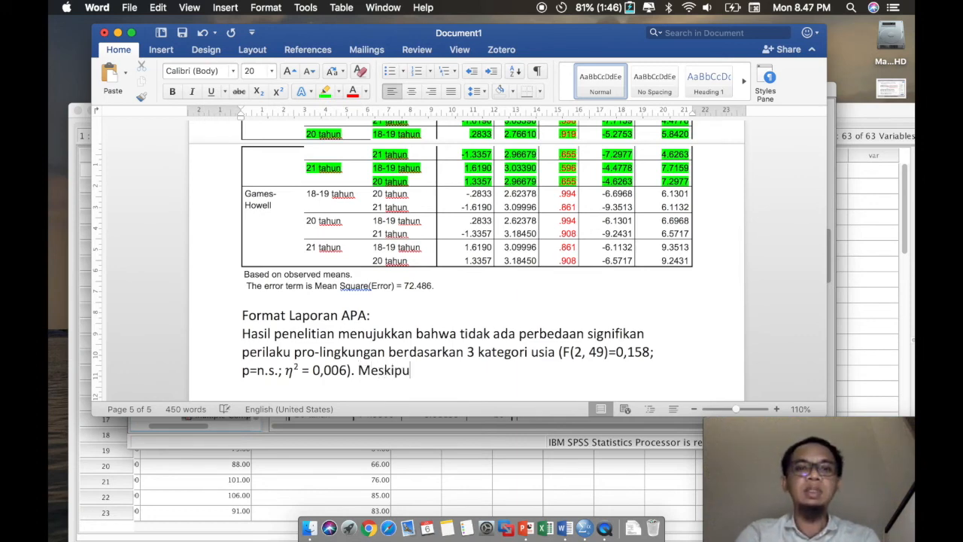
text(n demik)
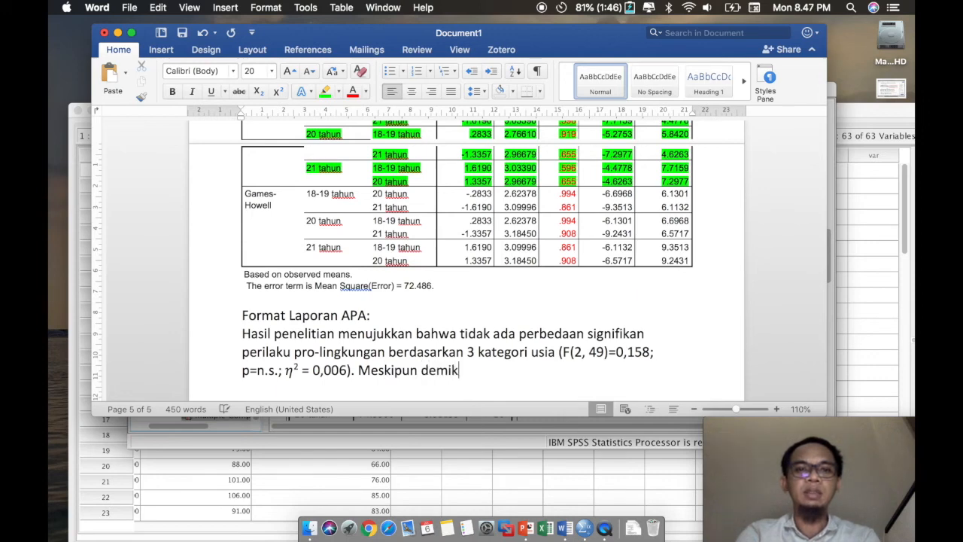
text(ian, d)
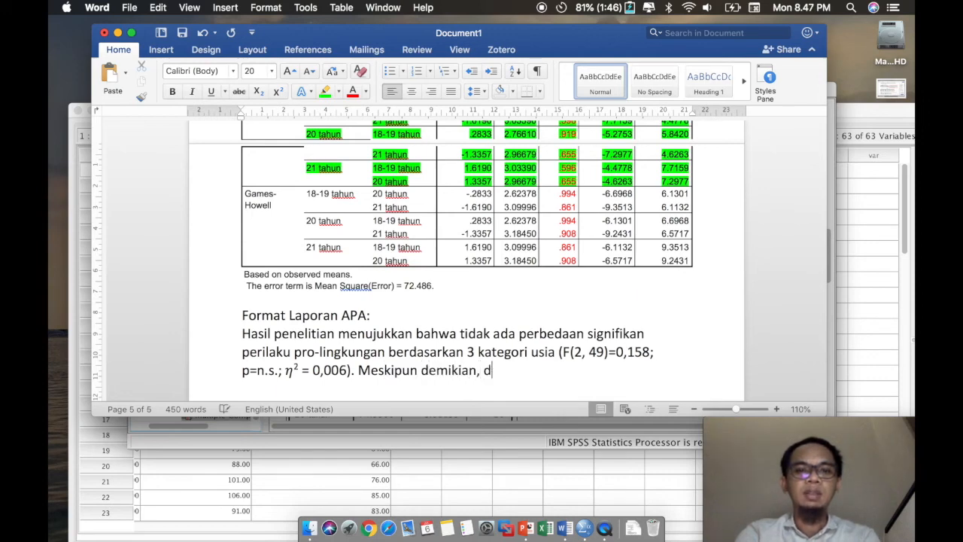
text(apat dilihat bahw)
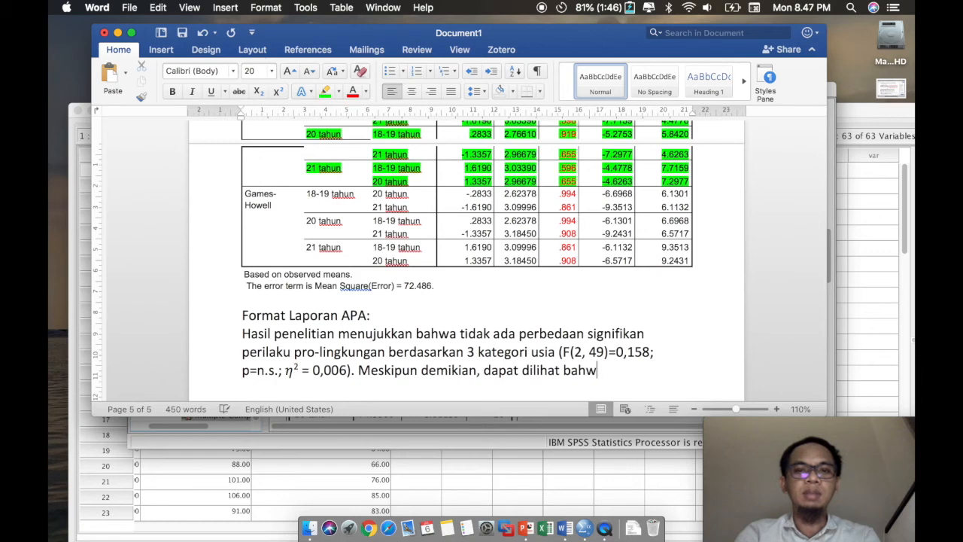
text(a nilai m)
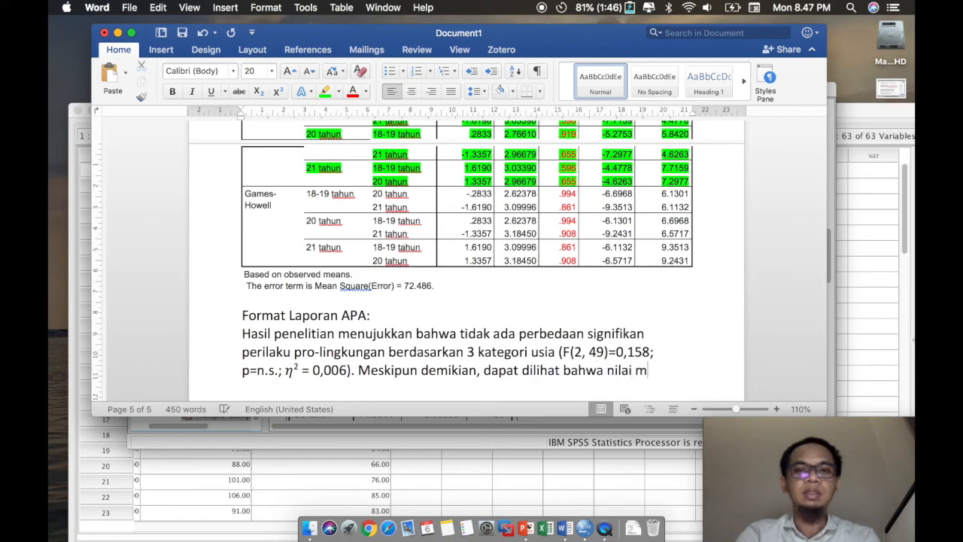
text(ean peri)
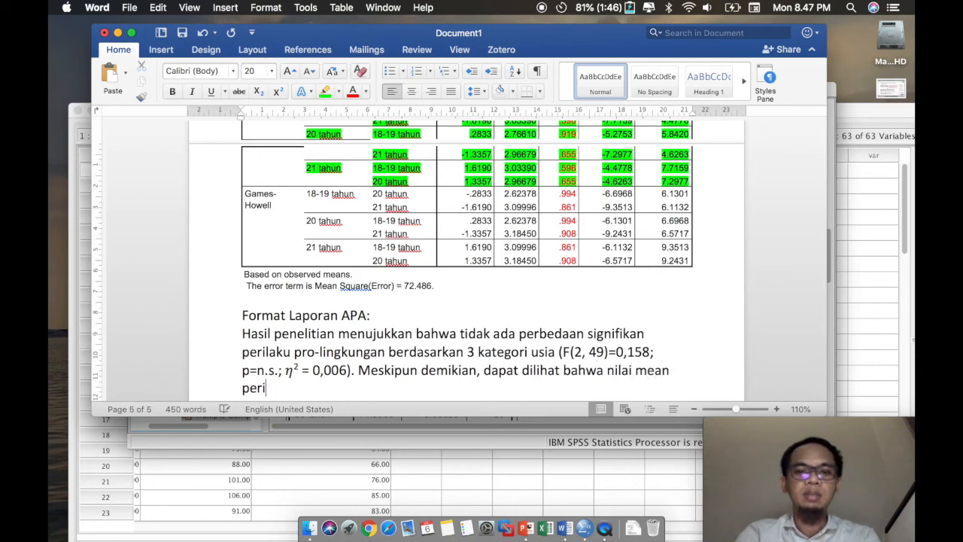
text(laku pro-lin)
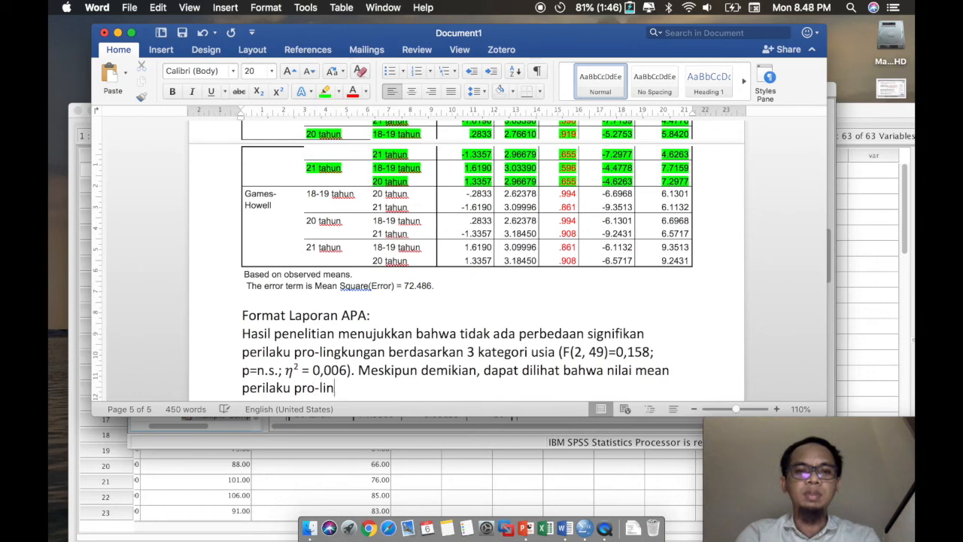
text(gkungan se)
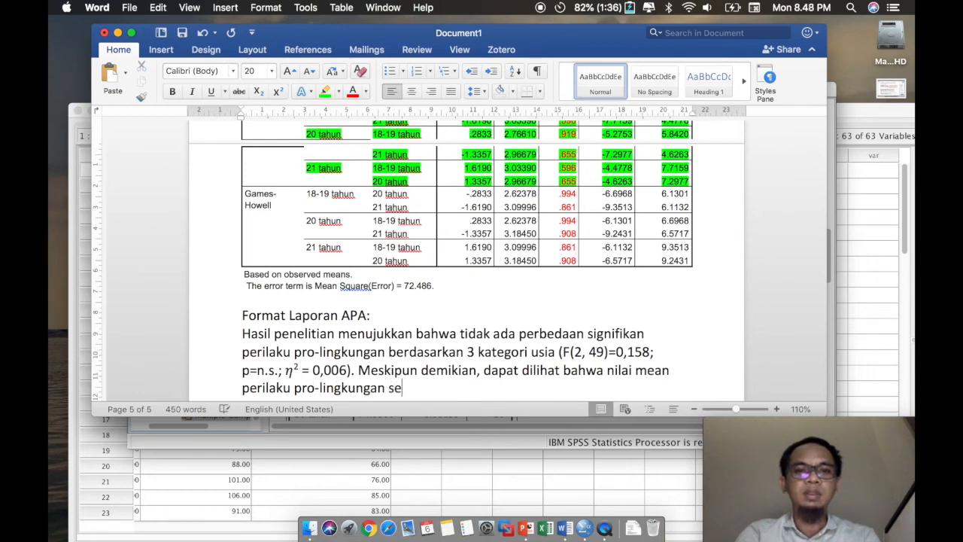
Continue the second sentence with "secara berurutan dari tinggi ke rendah dimulai dari kategori"
text(car aberutu)
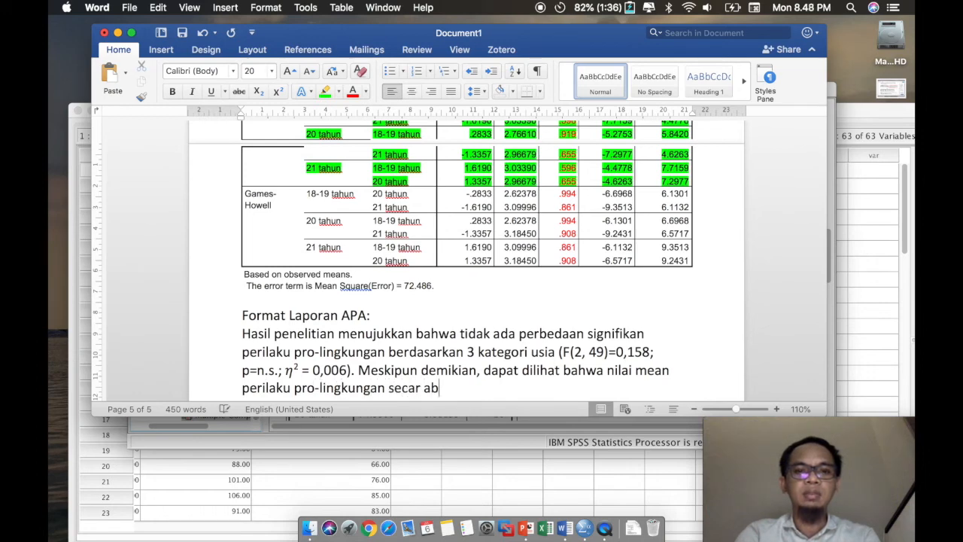
key(BackSpace)
key(BackSpace)
key(BackSpace)
key(BackSpace)
key(BackSpace)
key(BackSpace)
key(BackSpace)
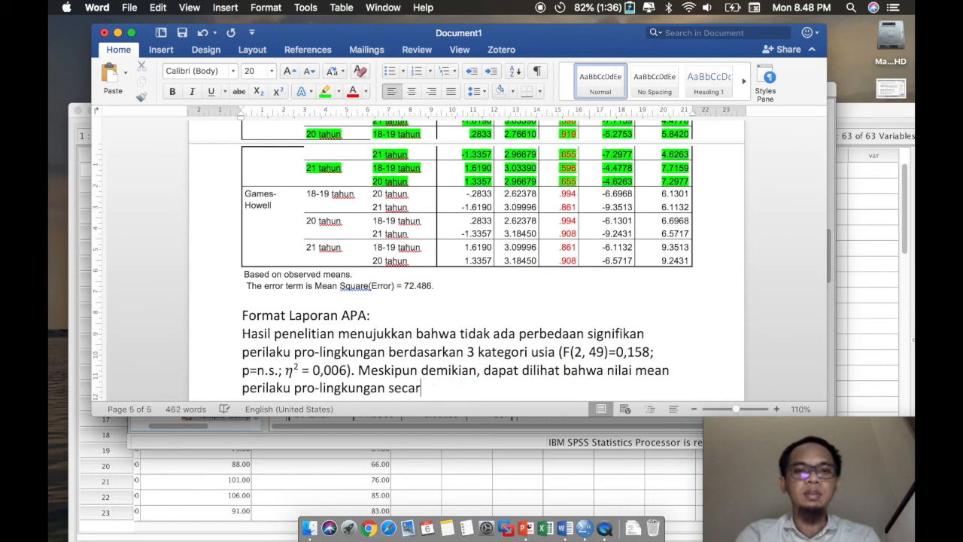
text(a berurutan )
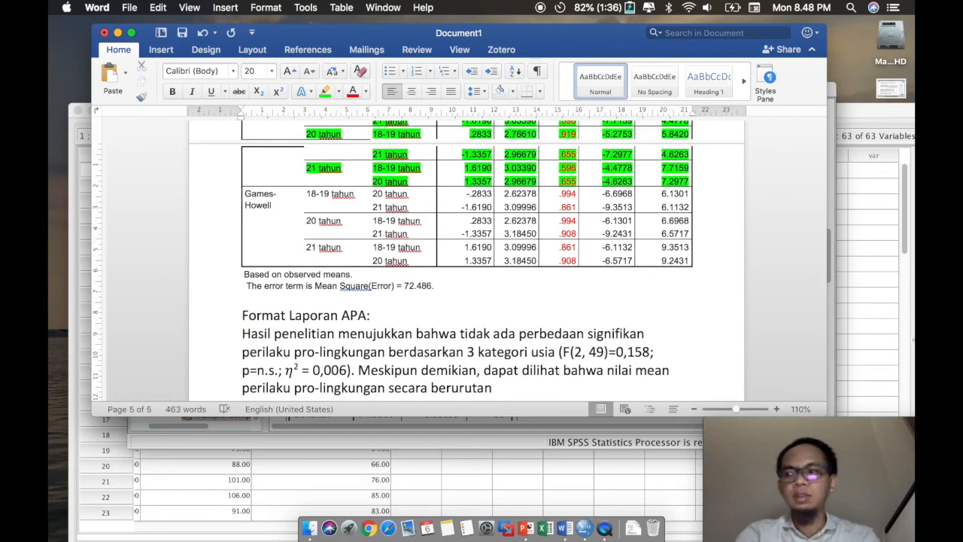
text(da)
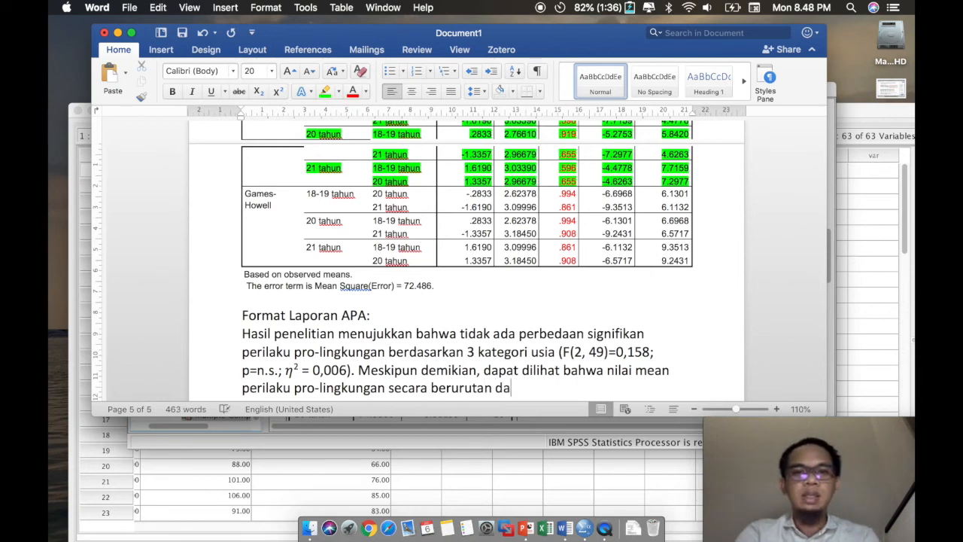
text(ri tinggi ke)
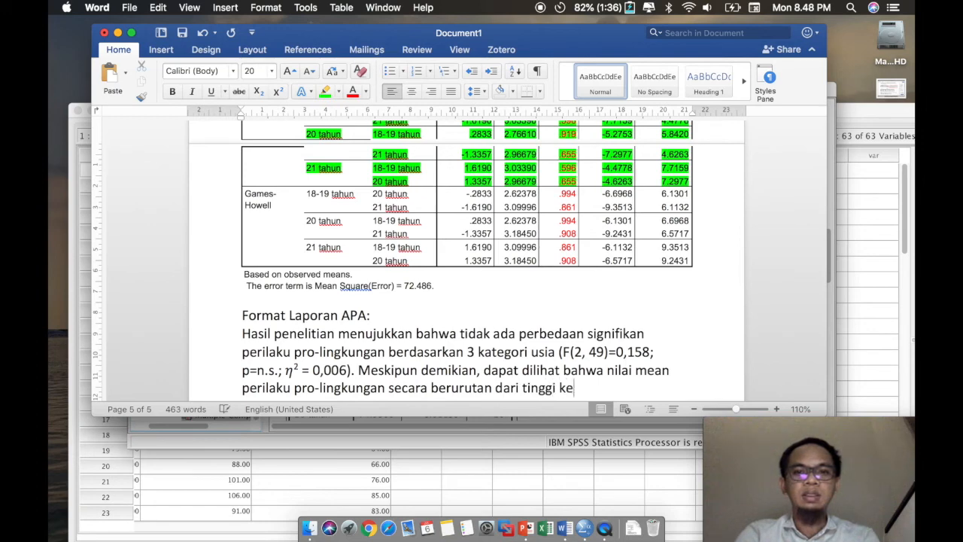
text( rendah dim)
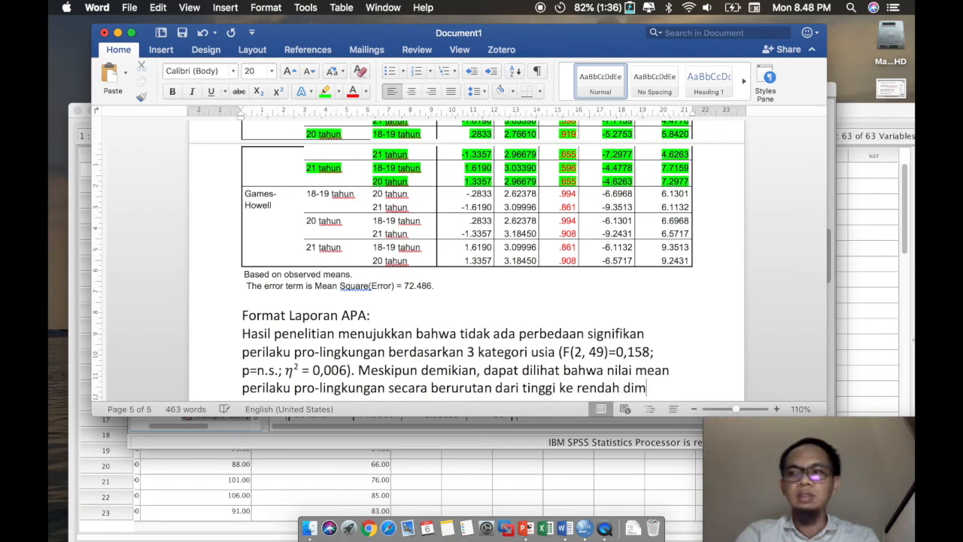
text(ulai dari kategori 18)
key(BackSpace)
key(BackSpace)
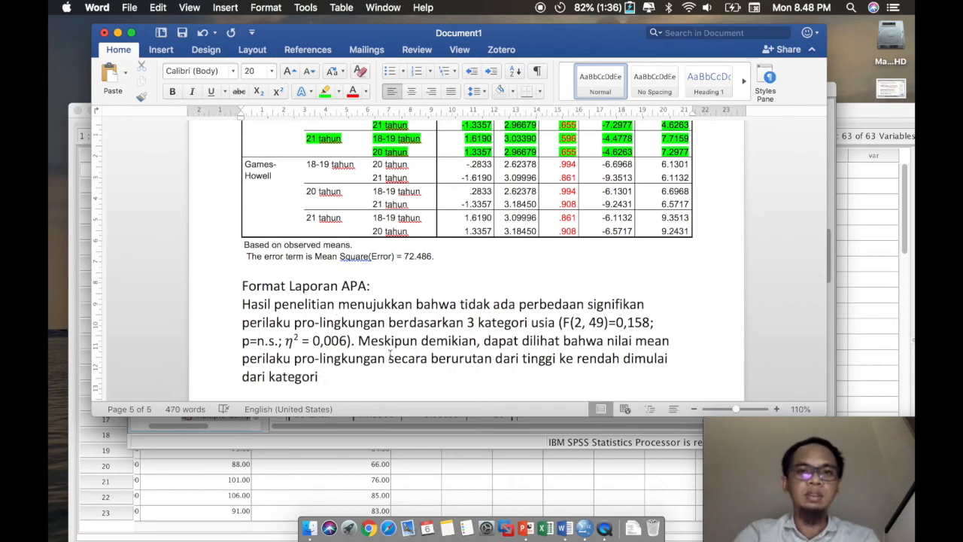
Add "21 tahun (M=76,286" after "dari kategori", taking the group with the highest mean from the Estimated Marginal Means table
scroll(390, 354, up, 10)
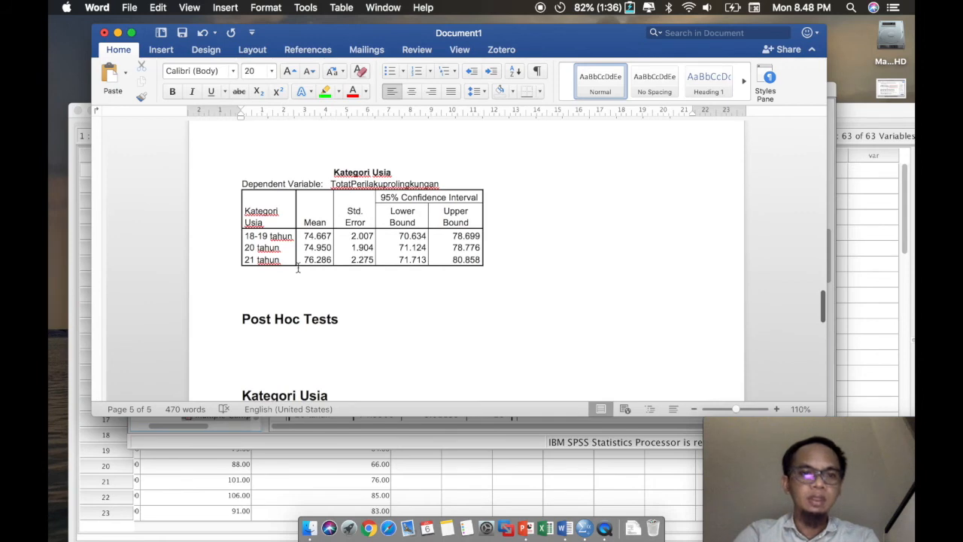
click(282, 262)
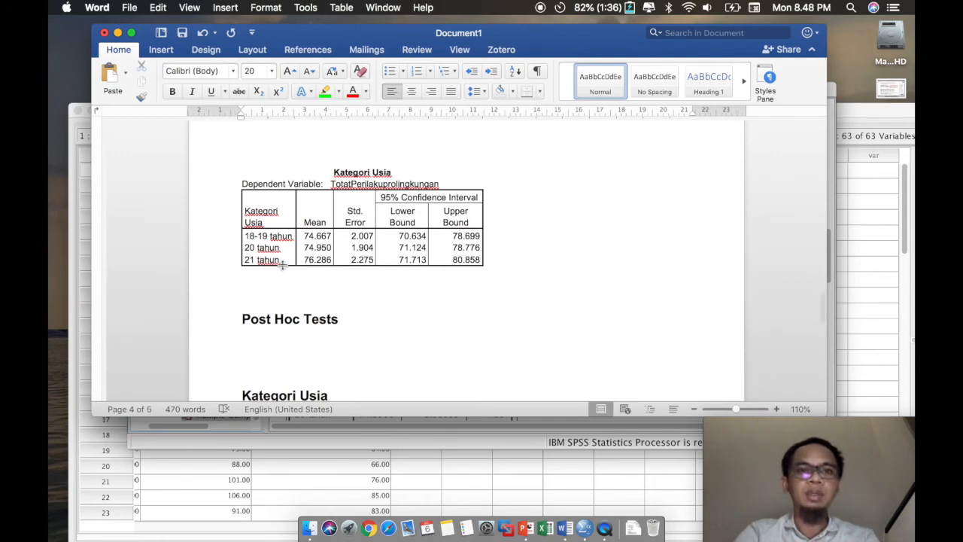
text(21 tahun ()
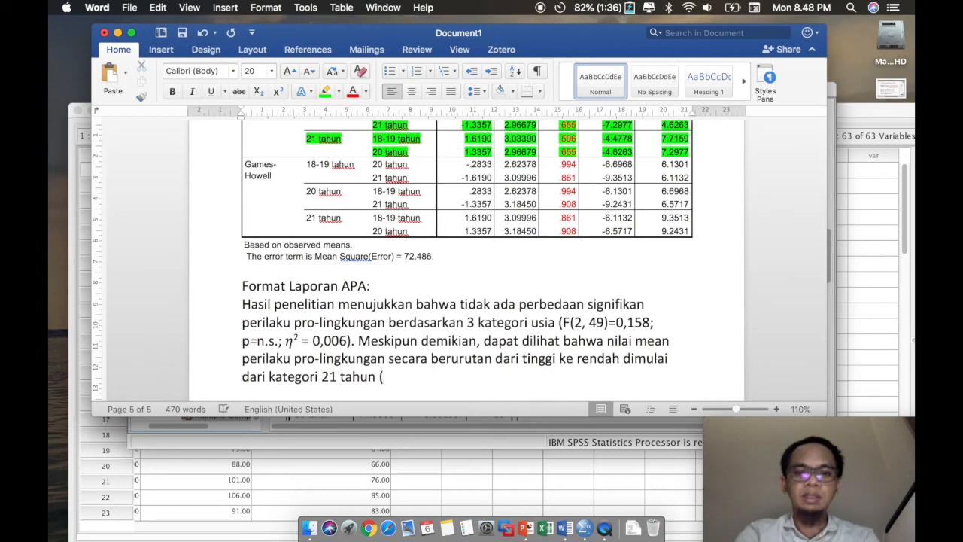
text(M=)
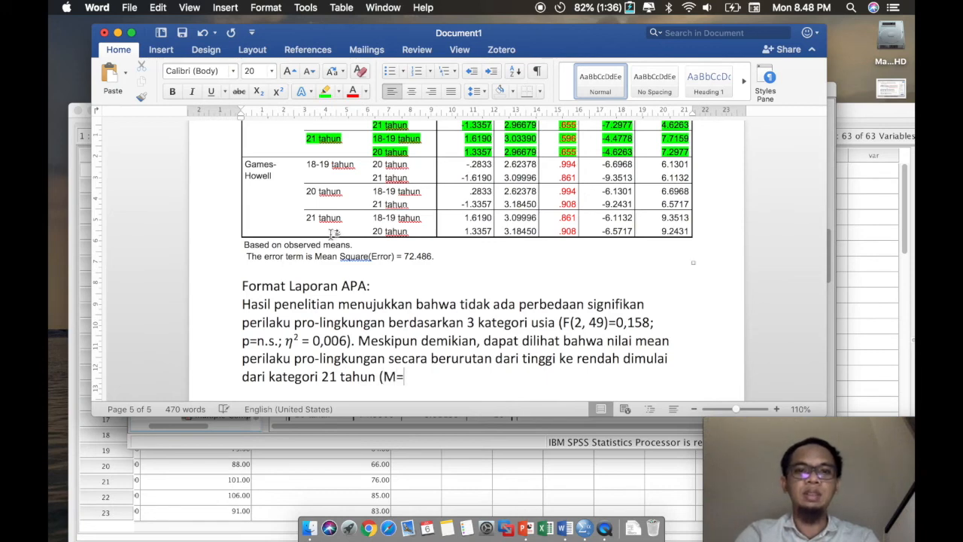
scroll(331, 235, up, 8)
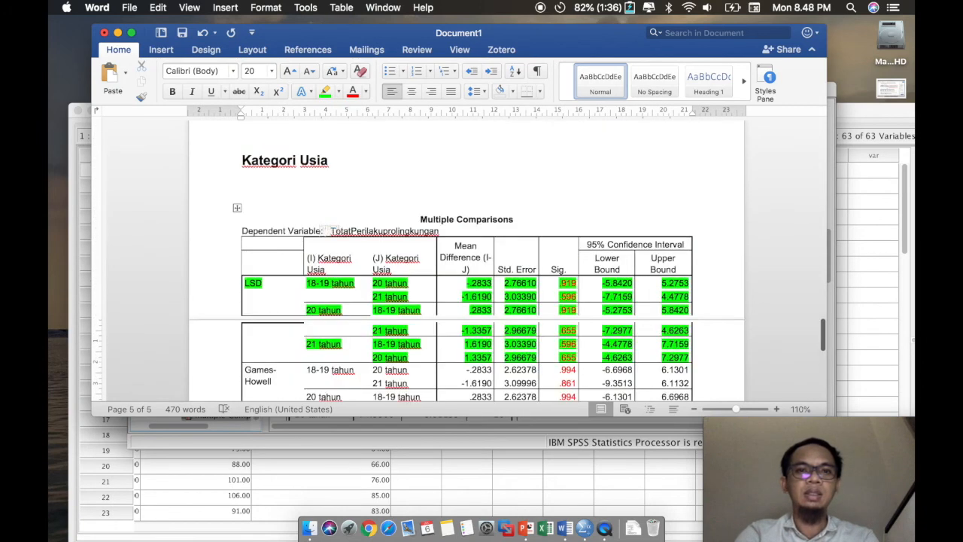
scroll(330, 235, up, 3)
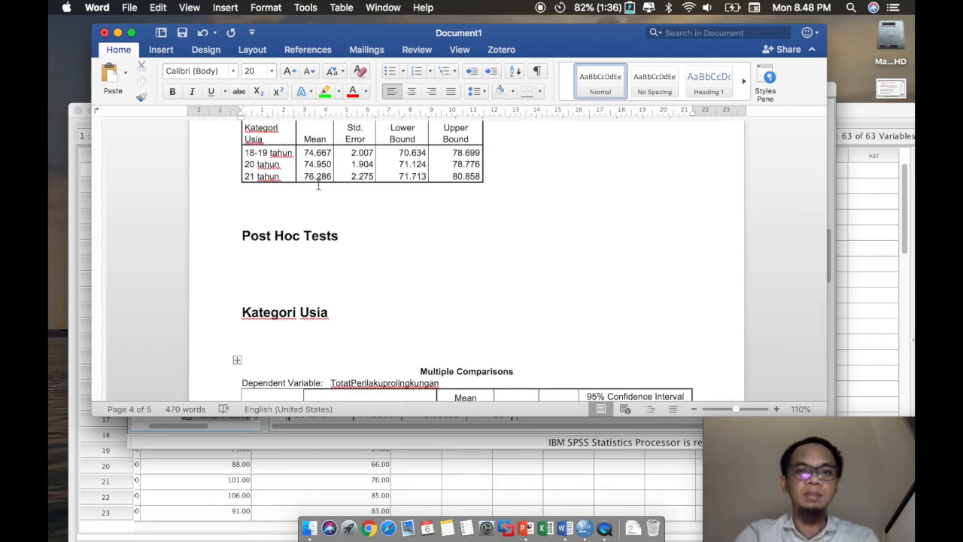
text(=76,286)
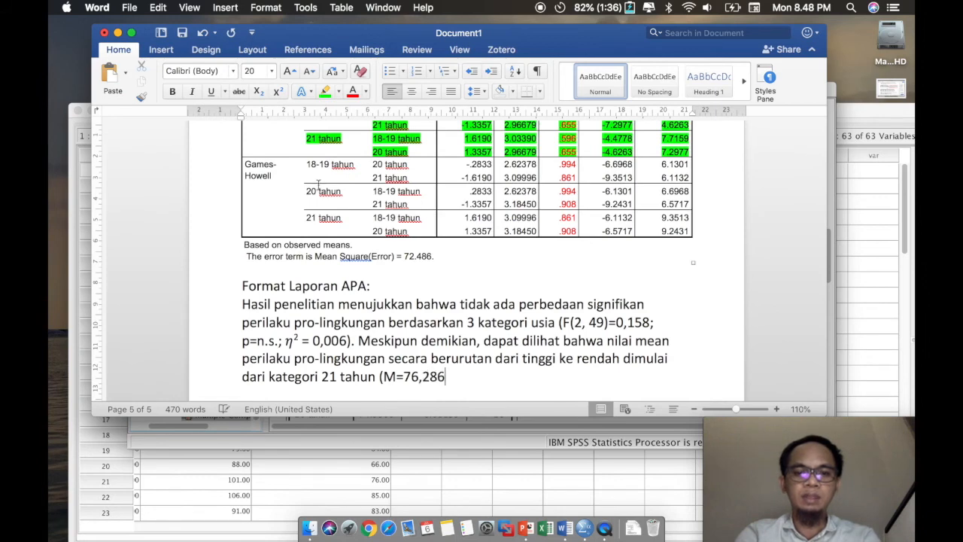
Complete the 21 tahun statistics with ", SD=9,490),", taking the standard deviation from the Descriptive Statistics table
text(=)
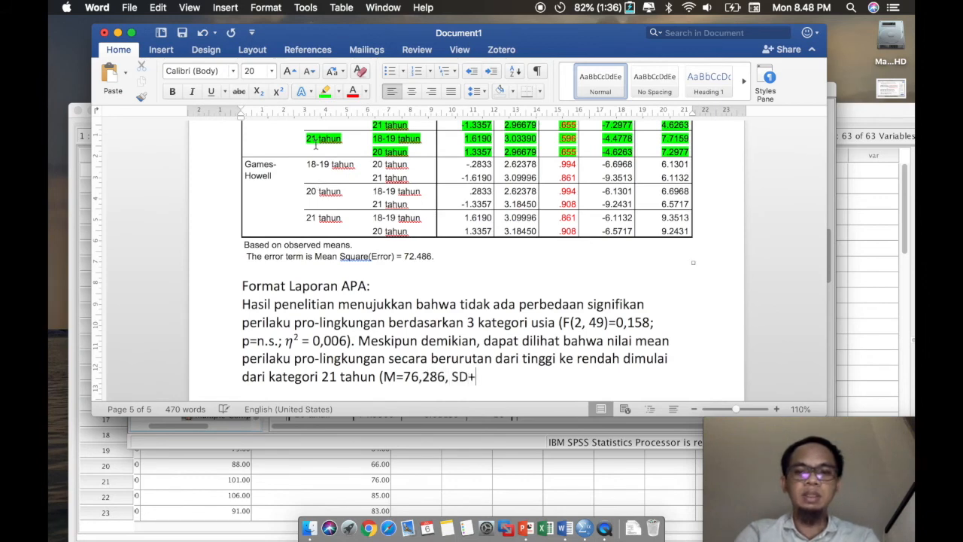
scroll(303, 227, up, 10)
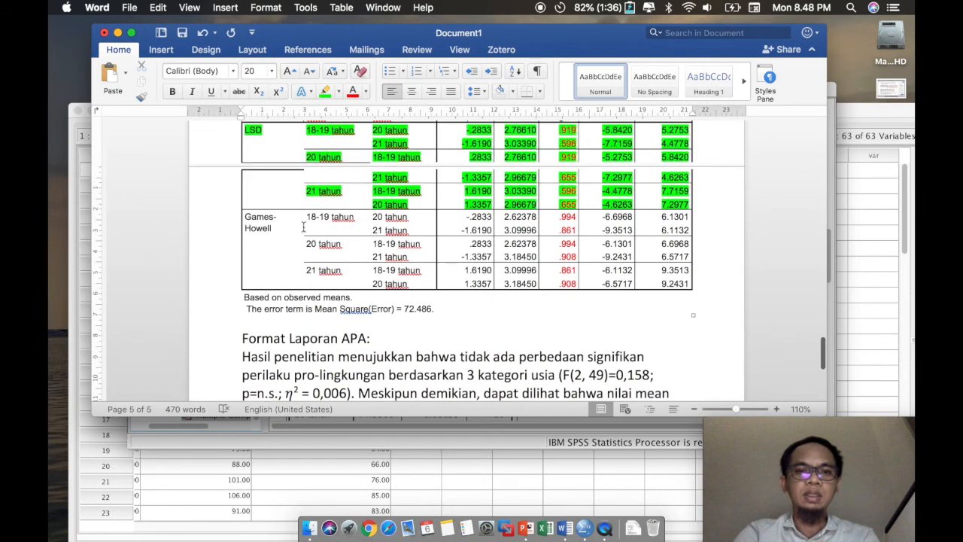
scroll(303, 227, up, 2)
scroll(303, 227, down, 1)
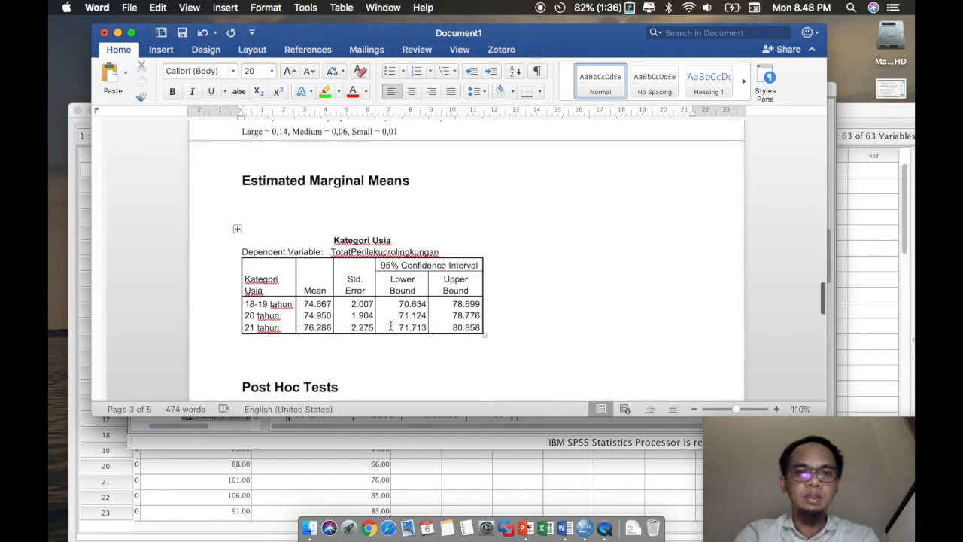
scroll(390, 326, up, 10)
scroll(390, 325, up, 3)
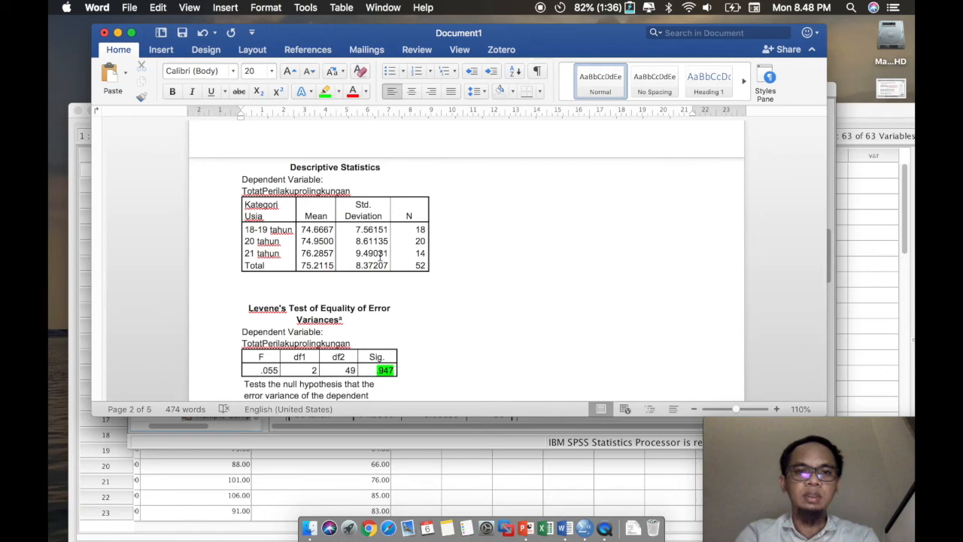
text(,4)
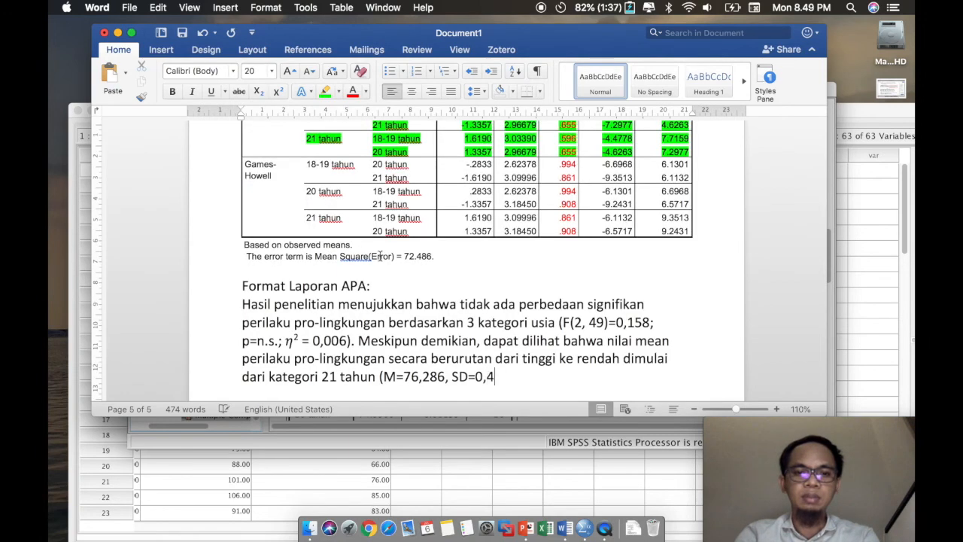
text(90)
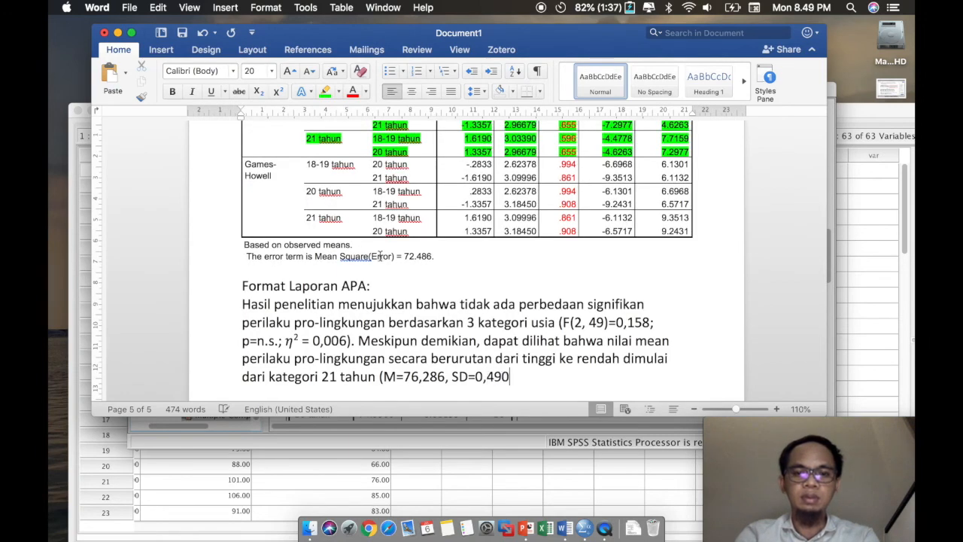
click(481, 377)
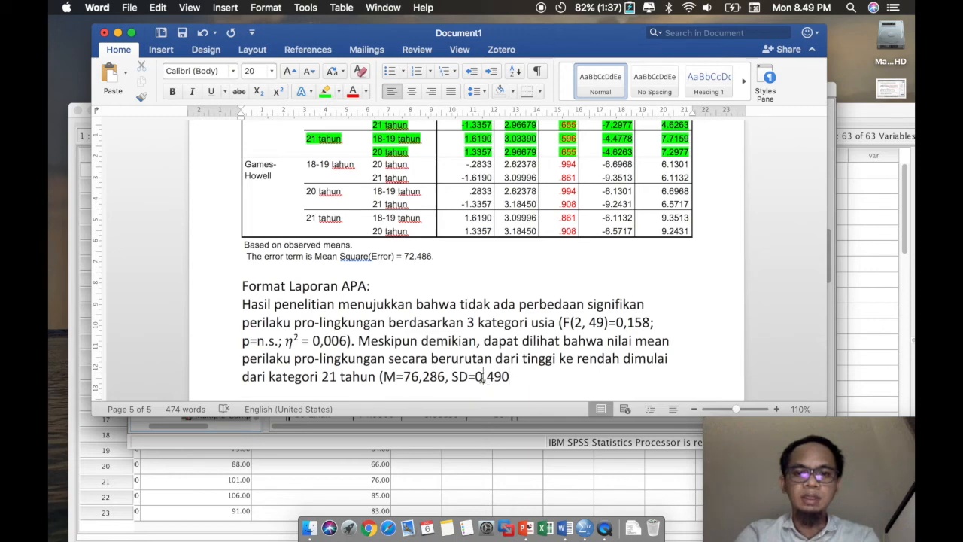
key(BackSpace)
text(9)
click(523, 379)
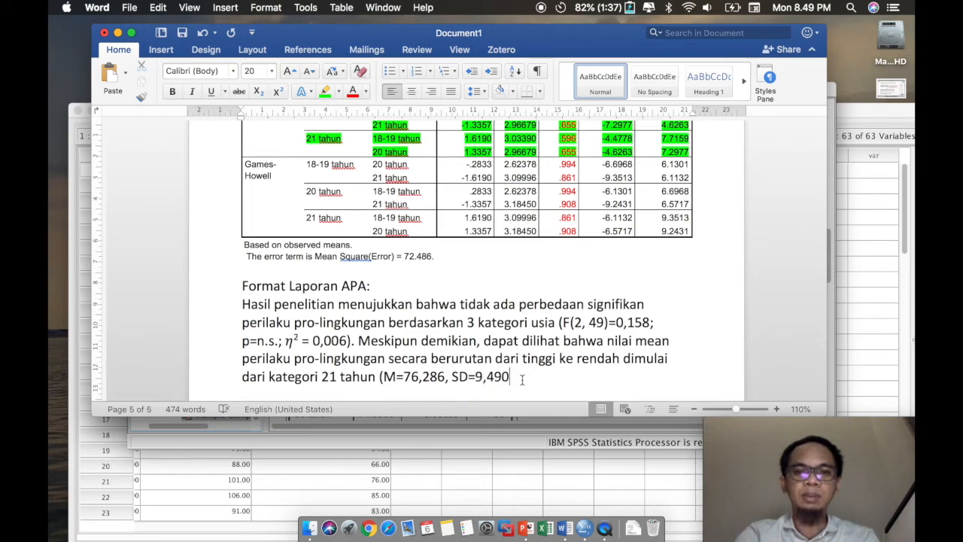
text(,)
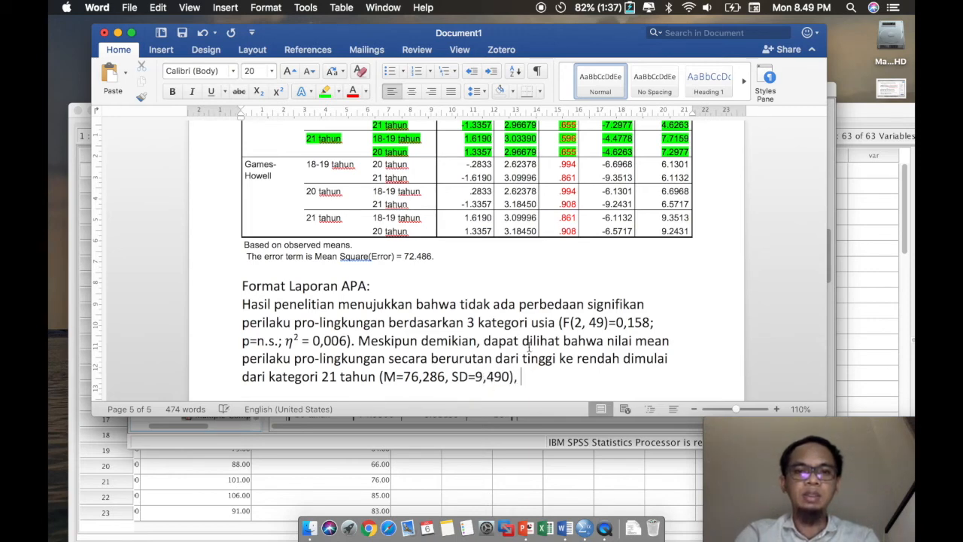
Add the next group as "20 tahun (M=74,950, SD=", taking its mean from the Estimated Marginal Means table
scroll(529, 346, up, 2)
scroll(529, 346, up, 10)
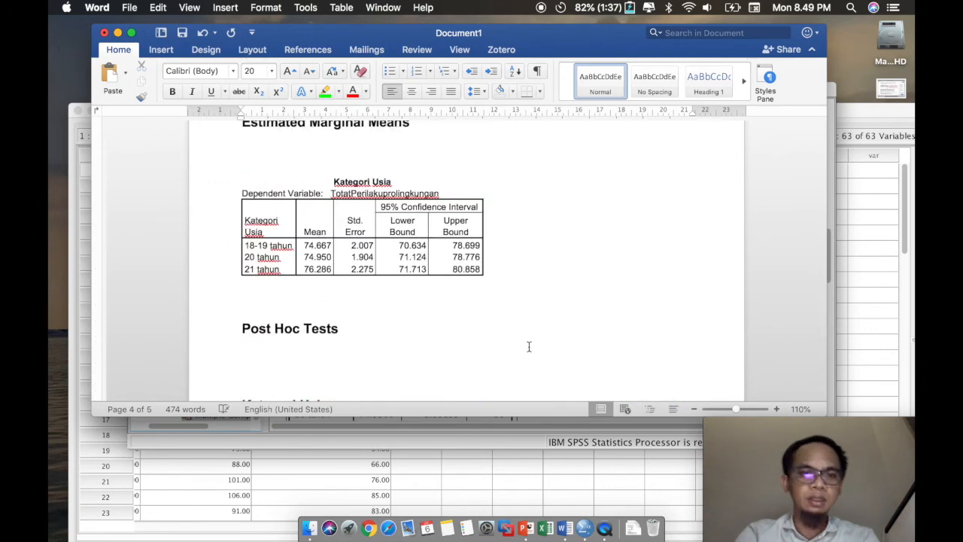
text(20 tahun )
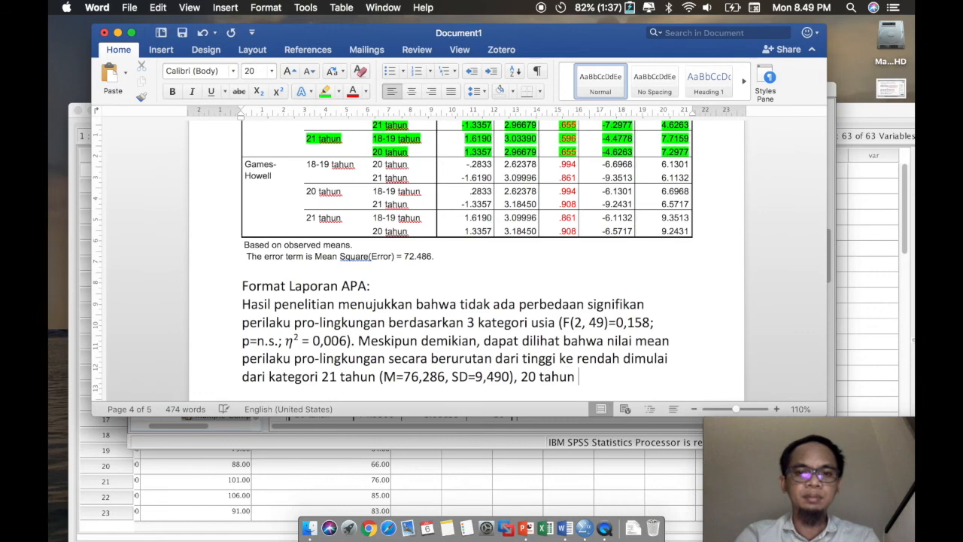
text((M=)
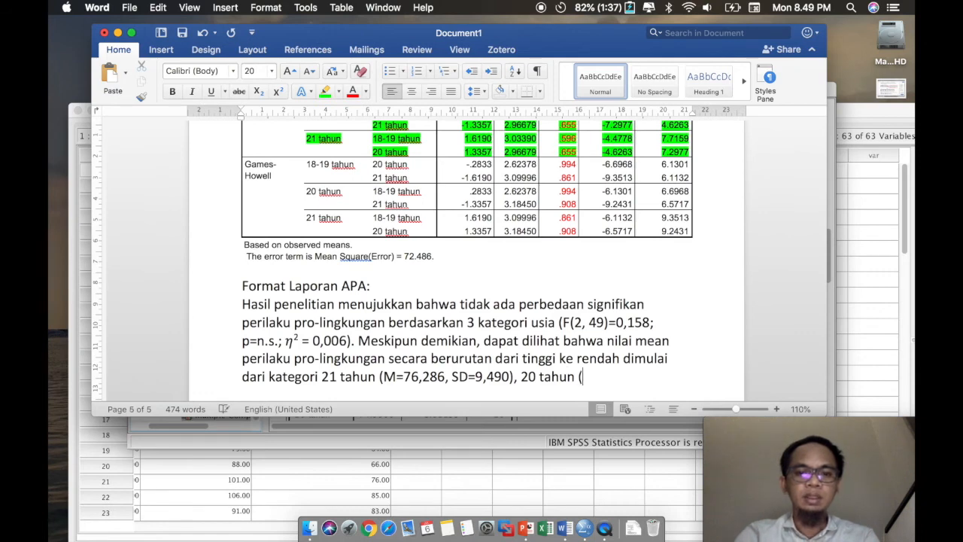
scroll(527, 311, up, 10)
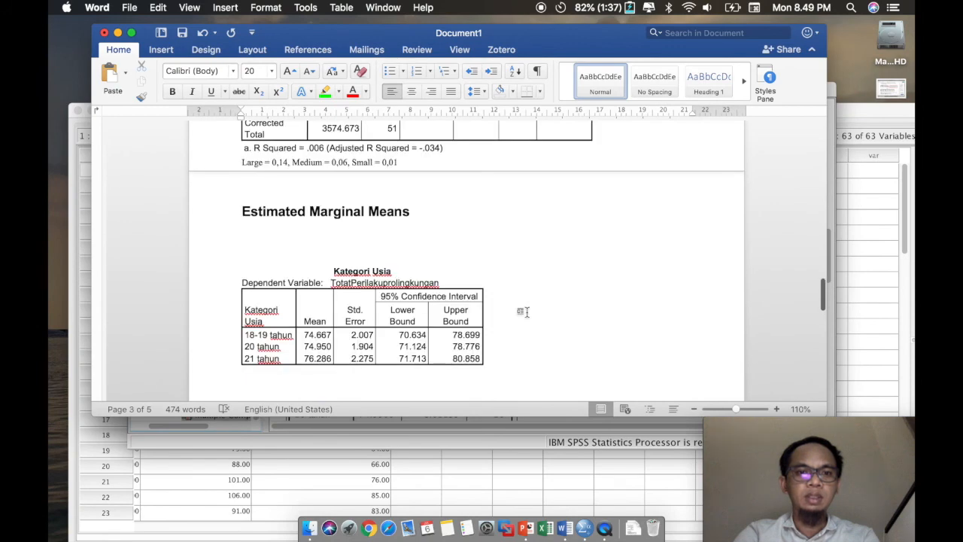
scroll(525, 311, down, 1)
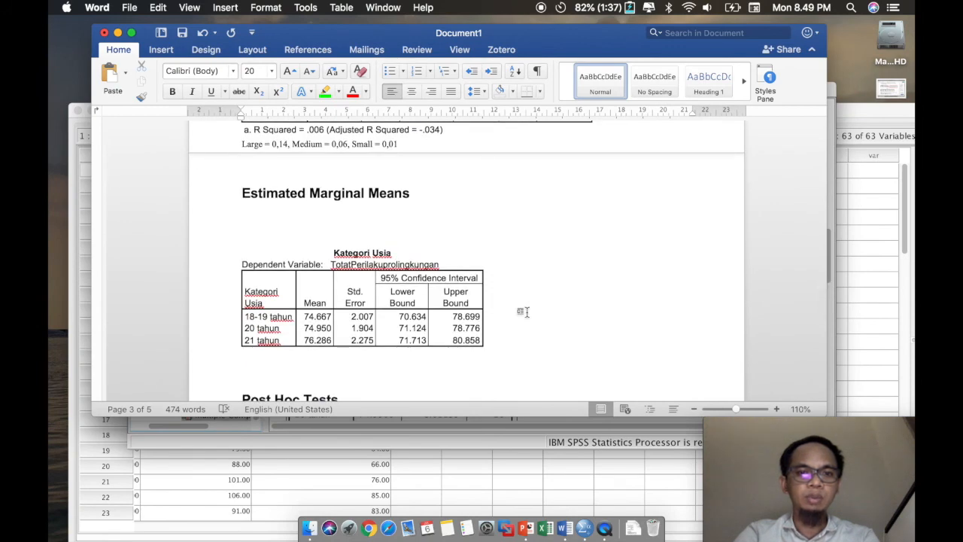
text(7)
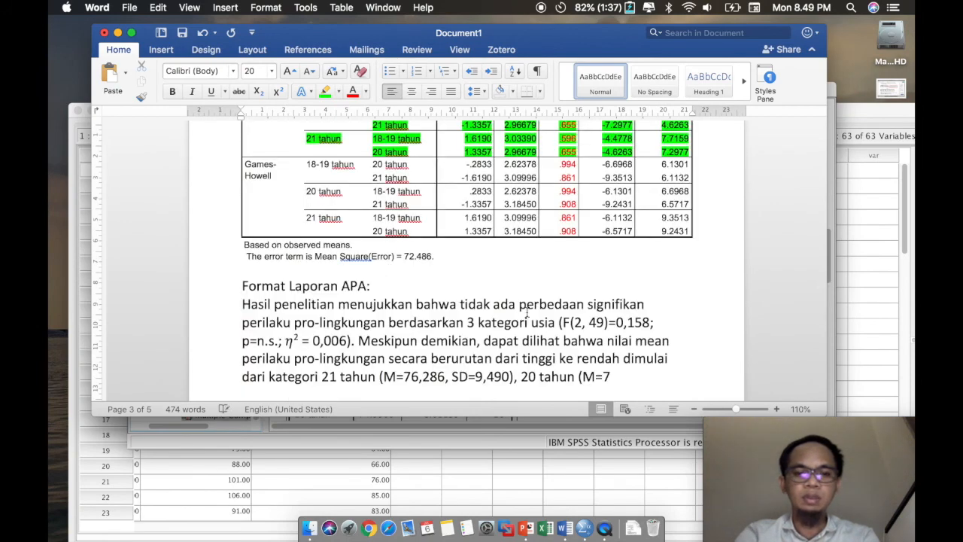
text(4,96)
text(50, SD=)
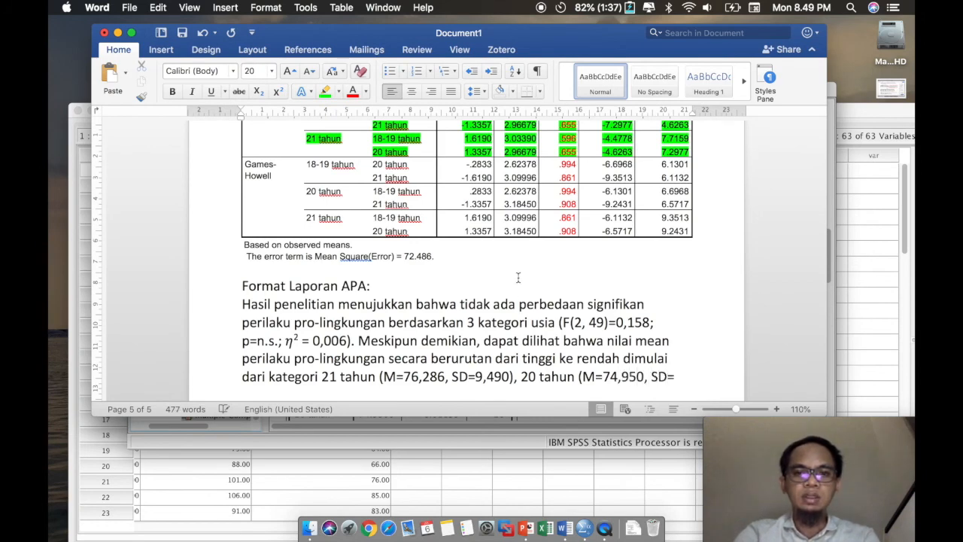
Complete the 20 tahun statistics with "8,611)" after "SD=", taking the standard deviation from the Descriptive Statistics table
scroll(509, 279, up, 15)
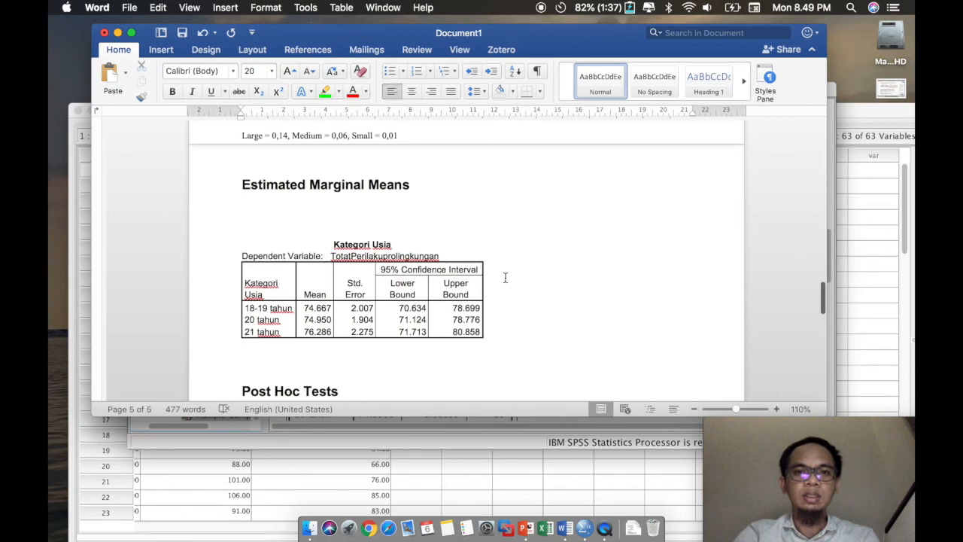
scroll(506, 278, up, 1)
scroll(506, 278, up, 5)
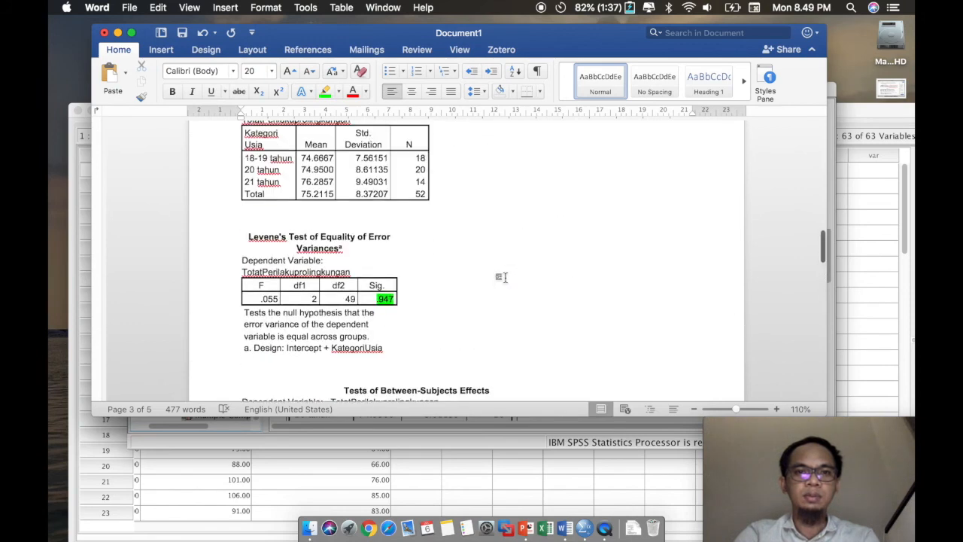
double_click(371, 170)
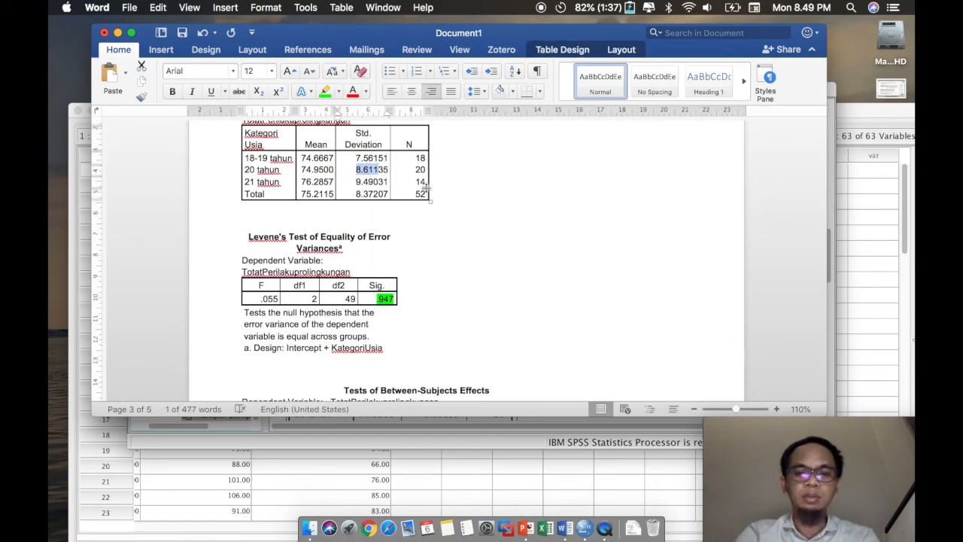
scroll(482, 249, down, 15)
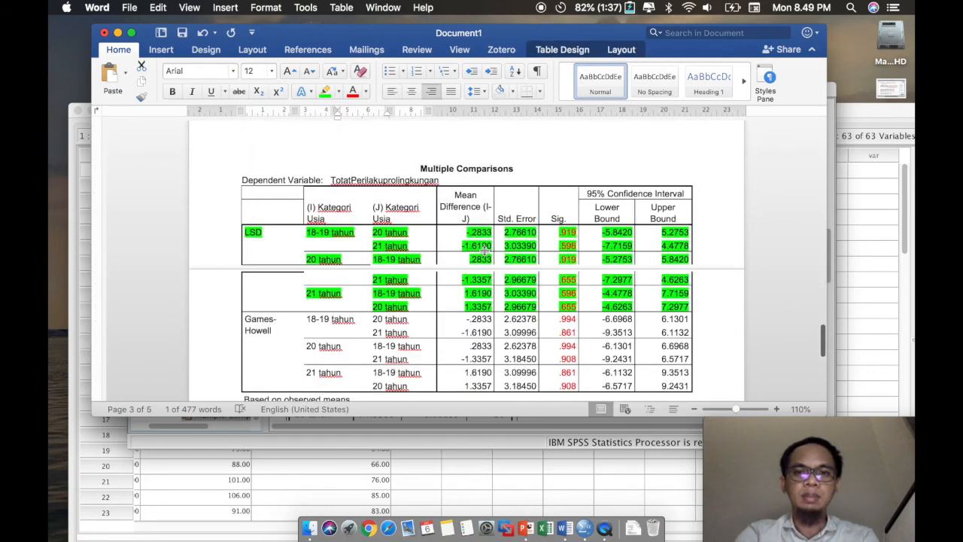
scroll(484, 250, down, 3)
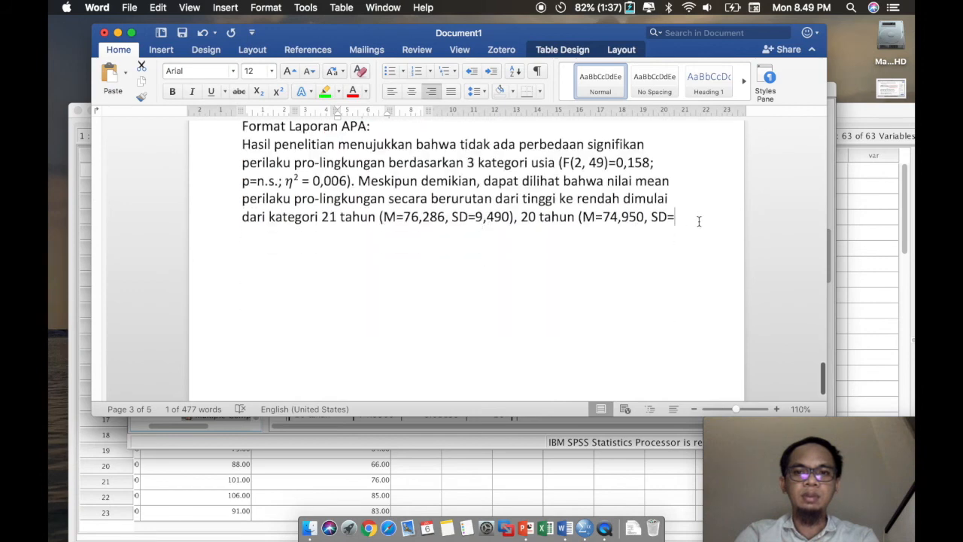
text(8,61)
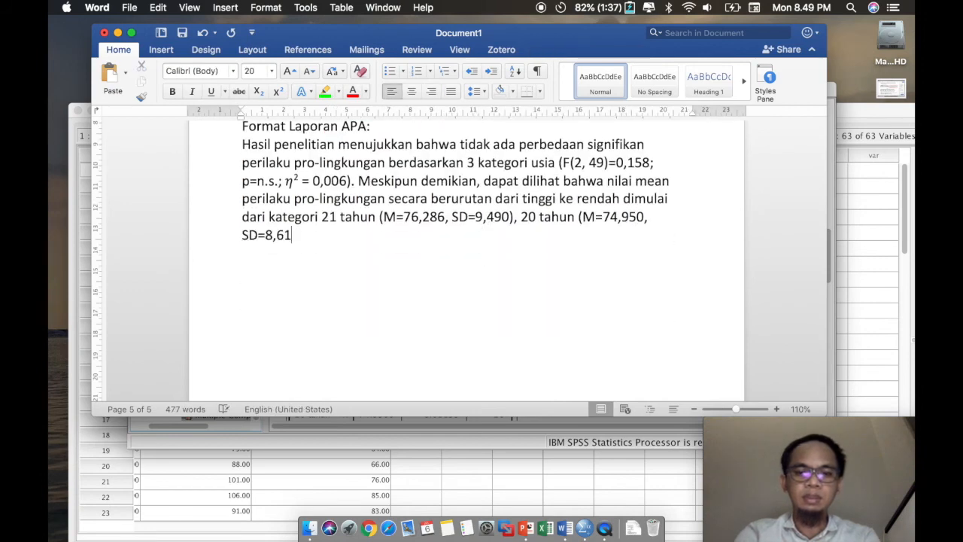
text(1))
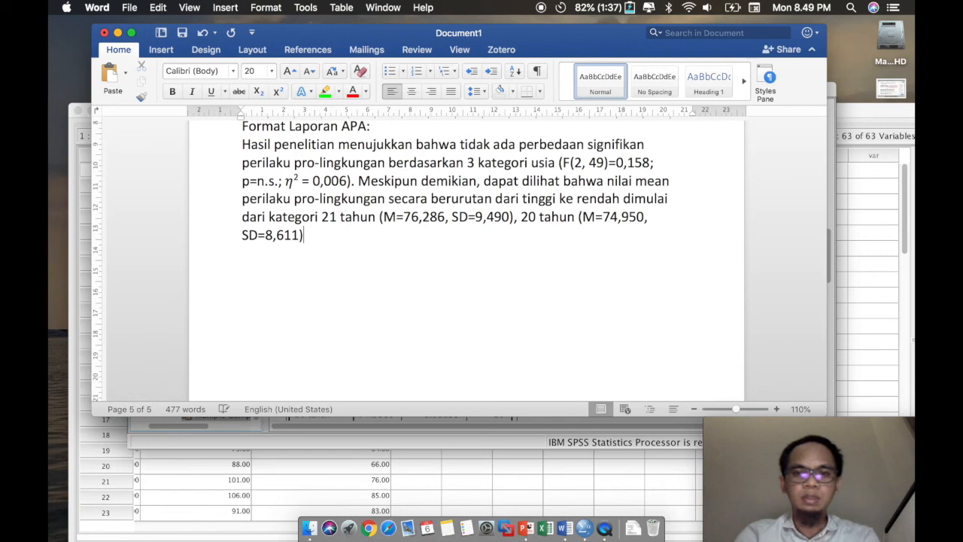
Add the last group as ", 18-19 tahun (M=74,667, SD=", taking its mean from the Estimated Marginal Means table
text(, 18-19 tahun ()
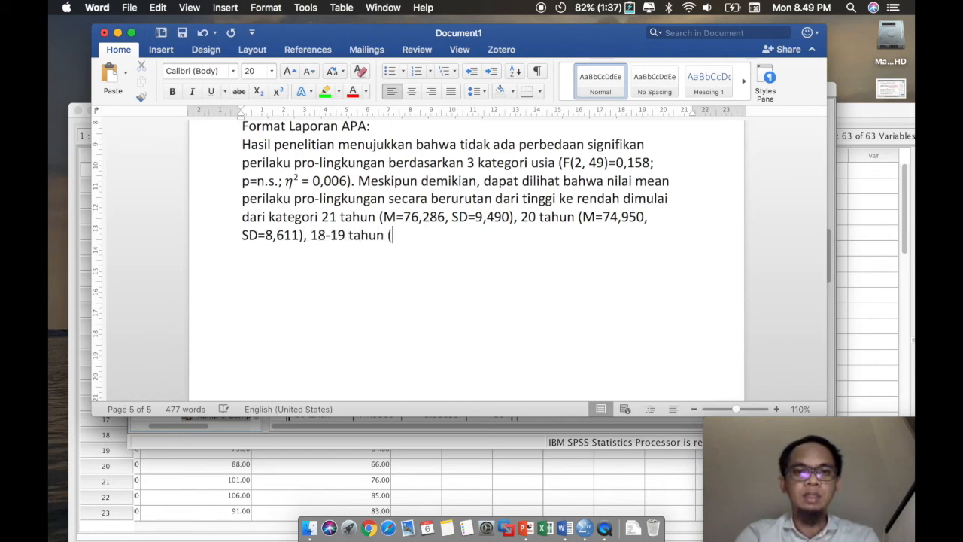
scroll(466, 245, up, 2)
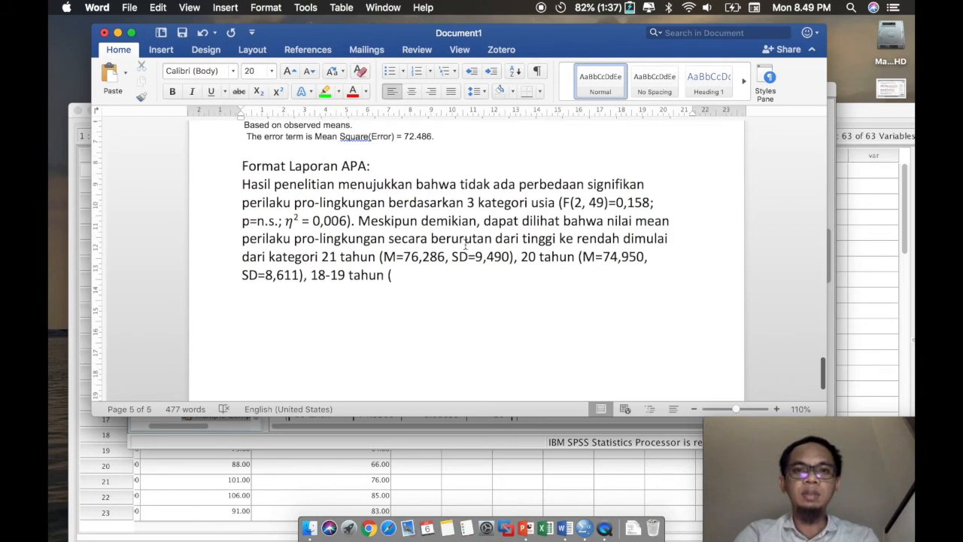
scroll(417, 217, up, 5)
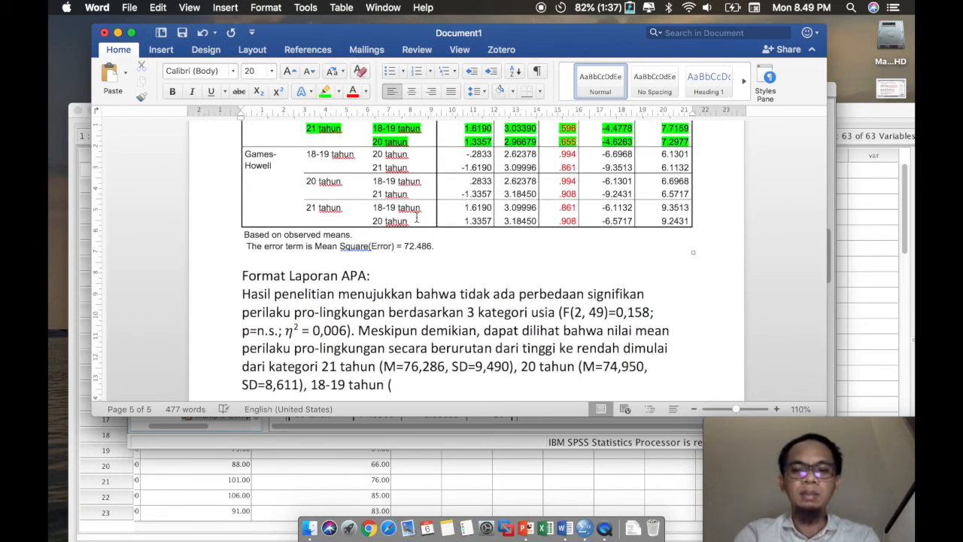
text(=)
scroll(404, 253, up, 12)
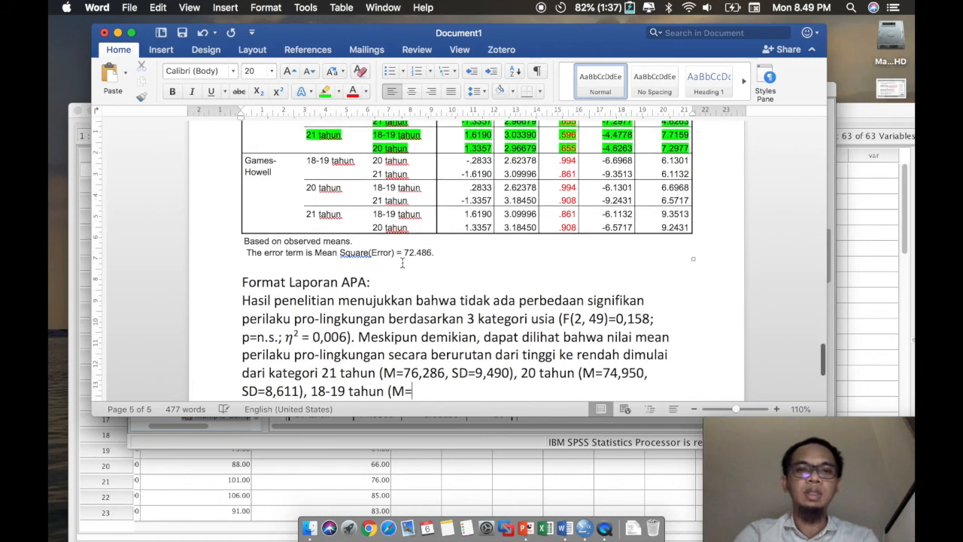
scroll(403, 263, up, 8)
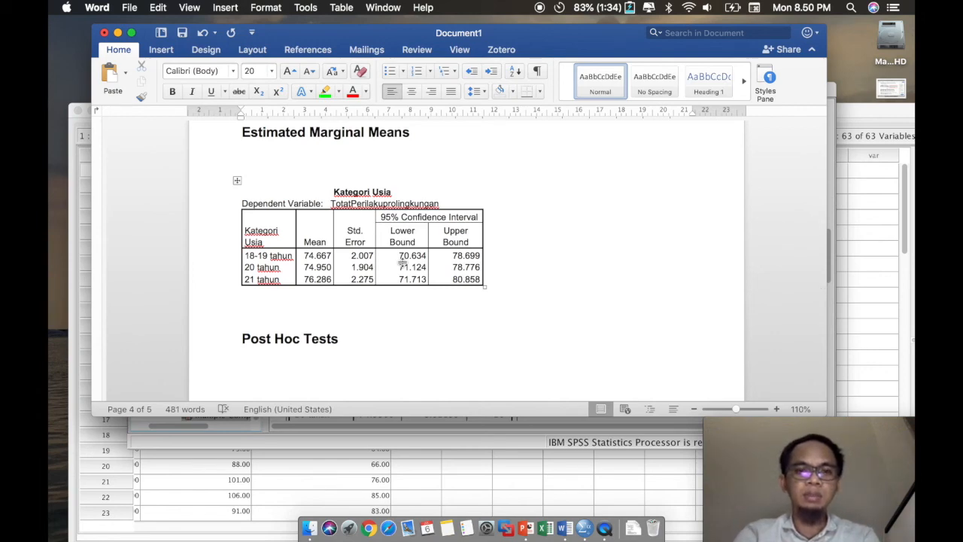
text(74,66)
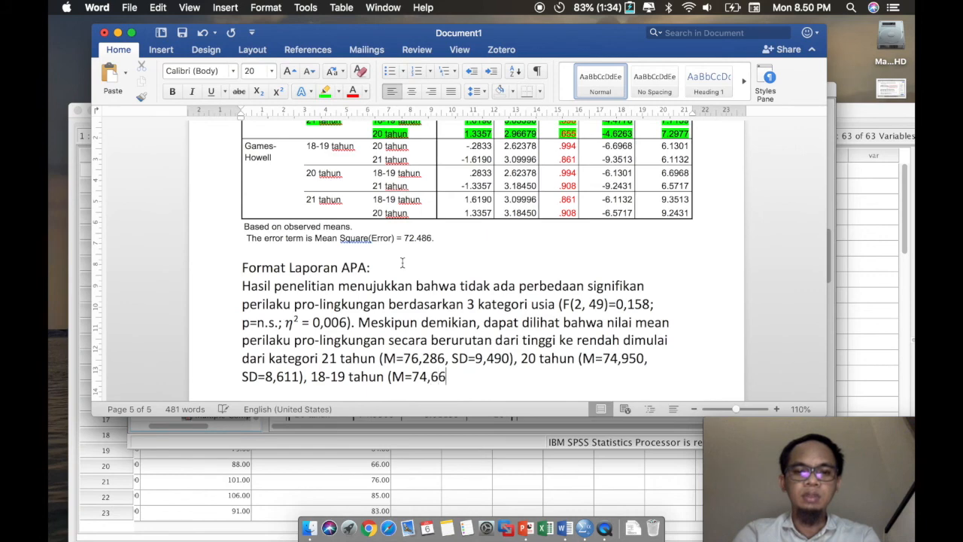
text(7, SD=)
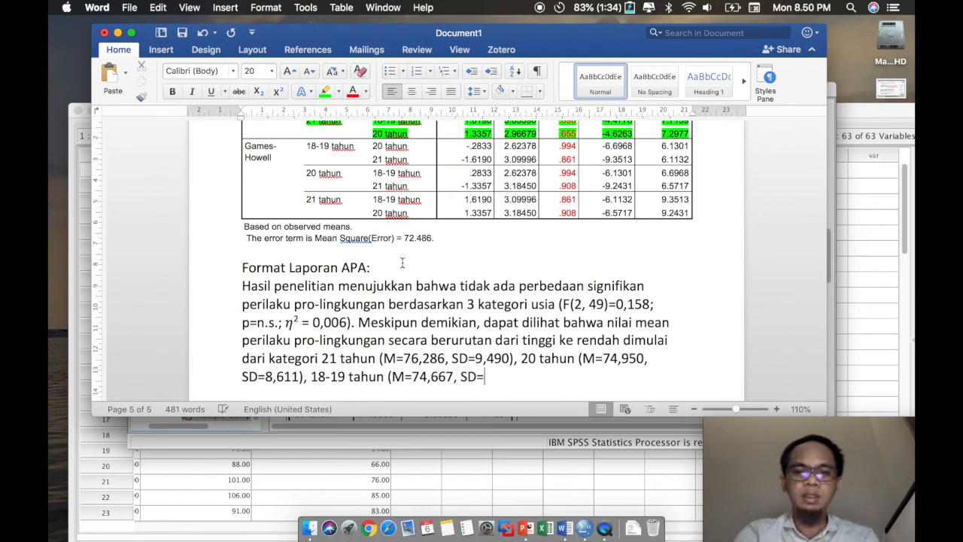
Complete the 18-19 tahun statistics with "7,562)" after "SD=", taking the standard deviation from the Descriptive Statistics table
scroll(402, 262, up, 15)
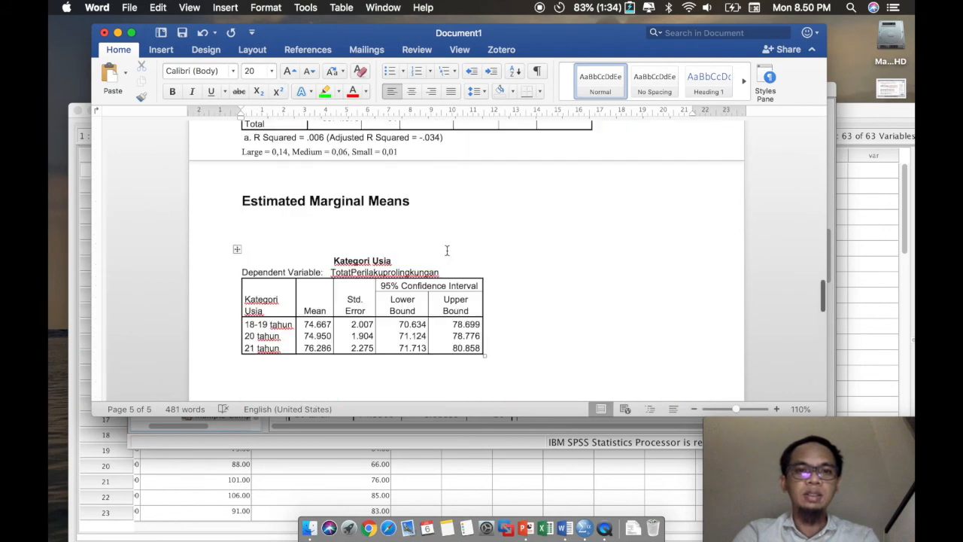
scroll(447, 249, up, 5)
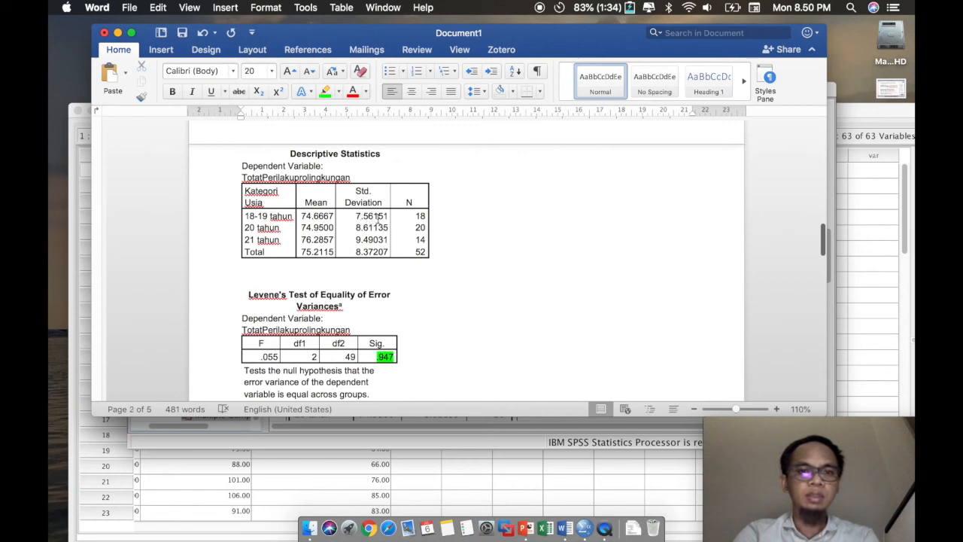
scroll(394, 305, down, 3)
scroll(393, 305, down, 15)
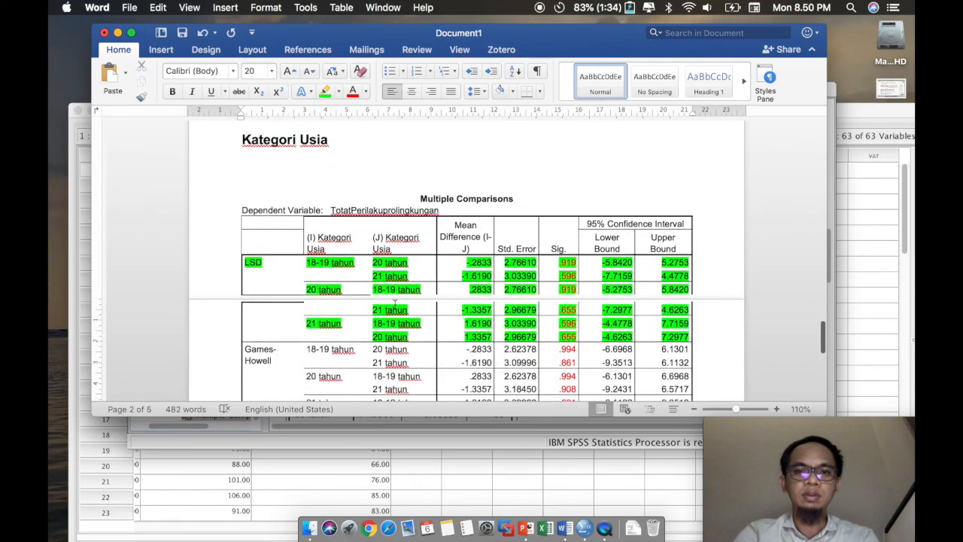
scroll(393, 305, down, 20)
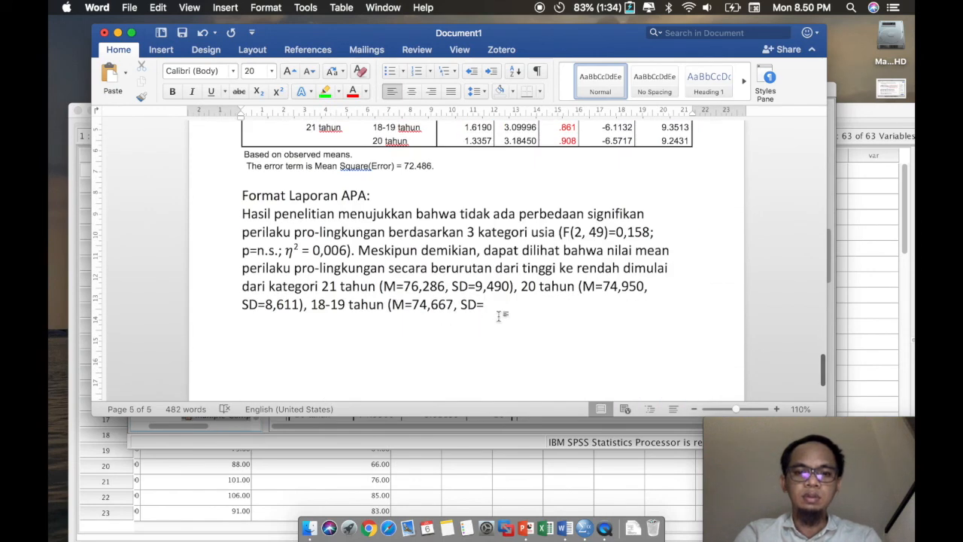
text(7,562))
Italicize the statistical symbols F and p in the first sentence of the APA report
drag(570, 234, 564, 234)
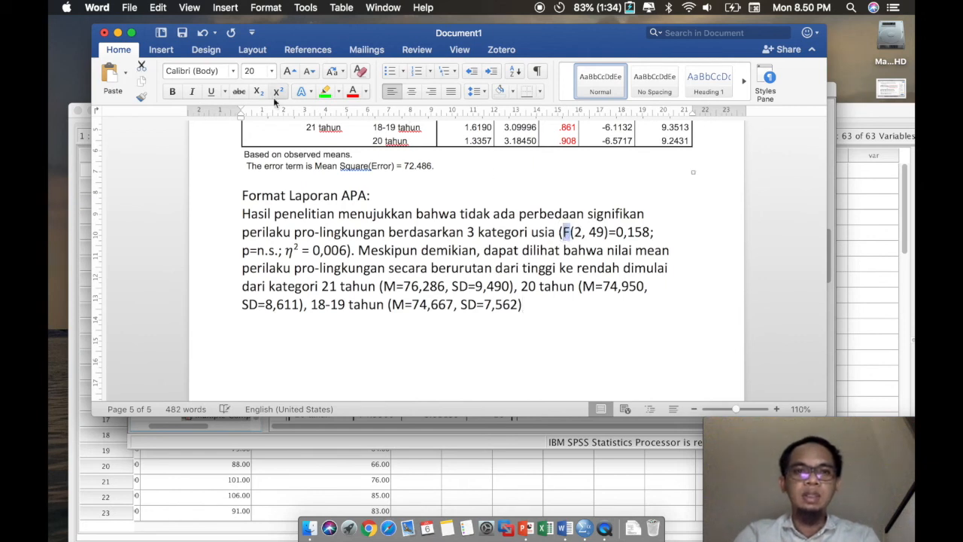
click(192, 91)
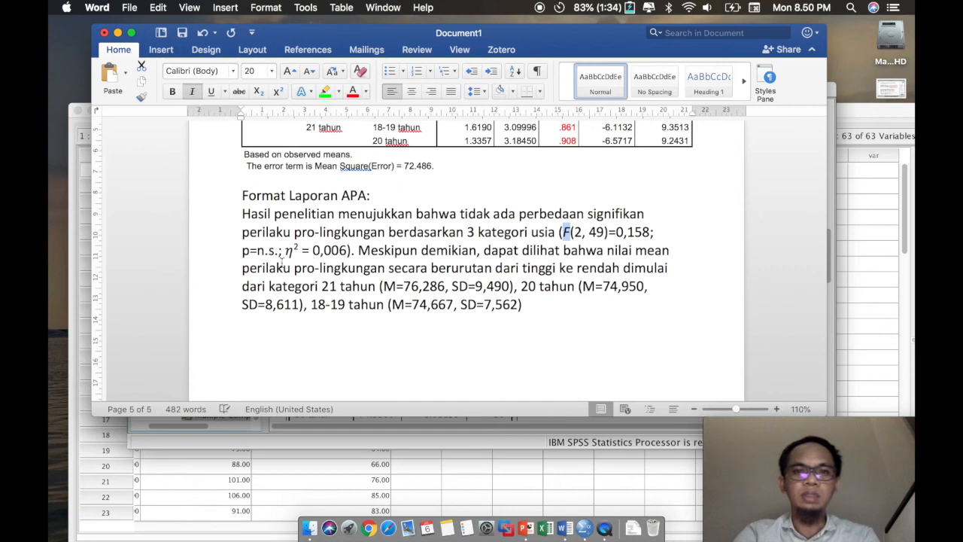
drag(249, 251, 242, 250)
click(192, 92)
Italicize the M and SD symbols in the 21 tahun group's statistics
drag(401, 287, 383, 287)
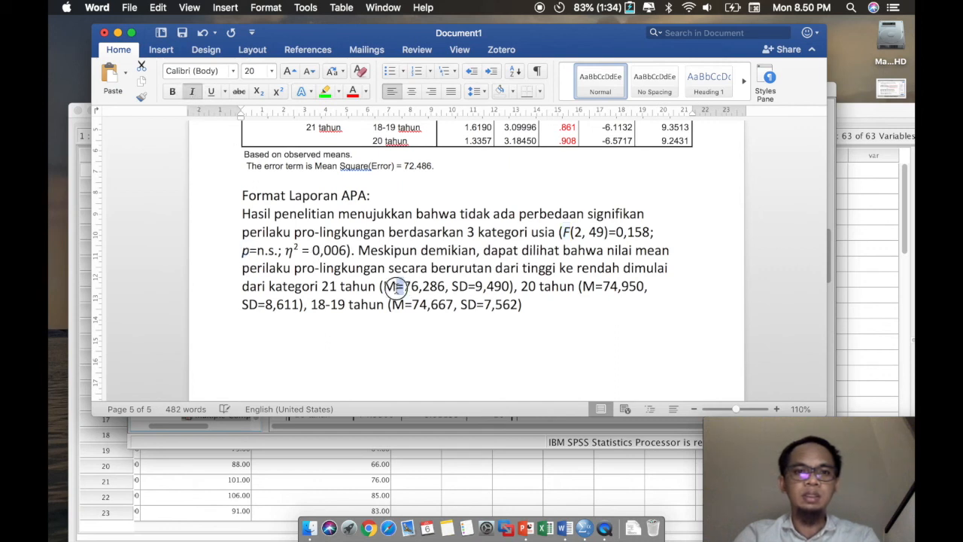
key(super+i)
drag(452, 288, 468, 287)
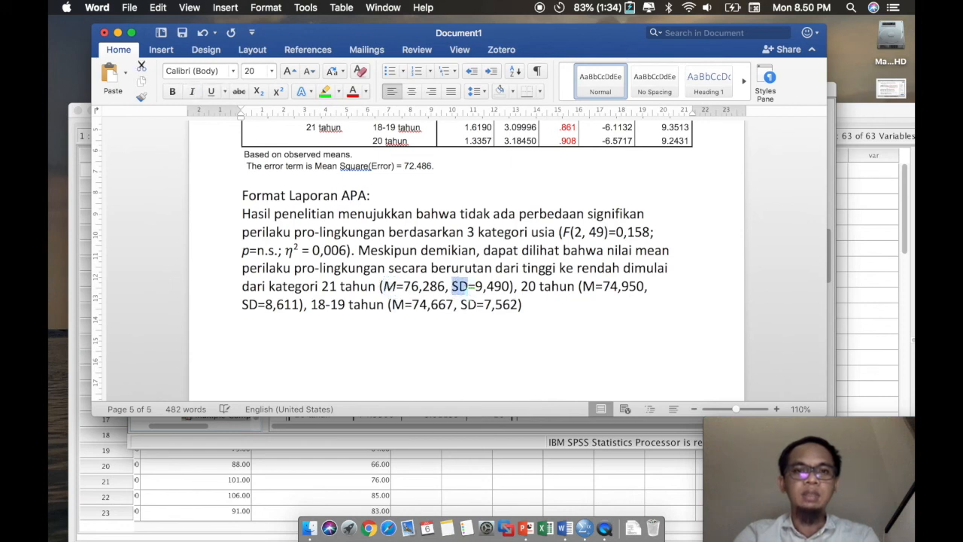
click(192, 91)
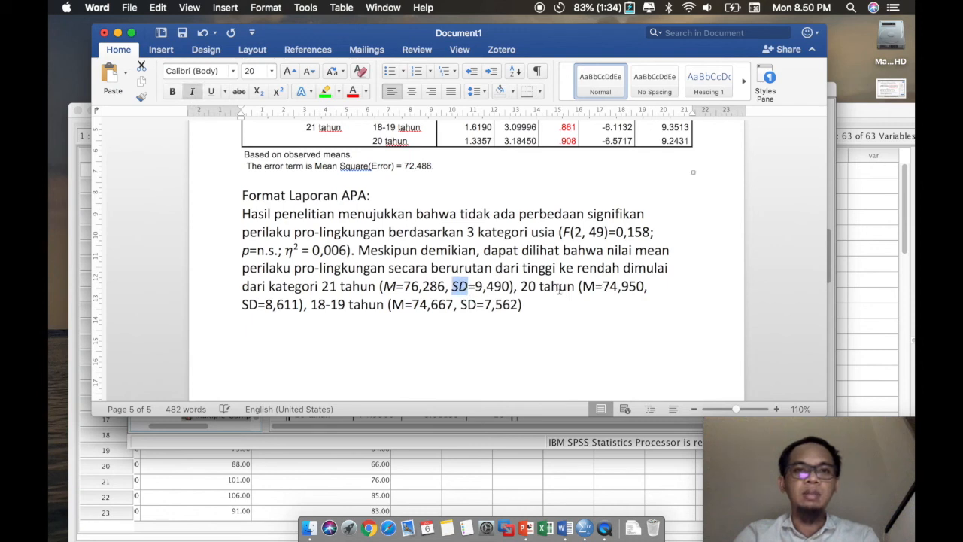
Italicize the M and SD symbols in the 20 tahun group's statistics
drag(583, 287, 595, 287)
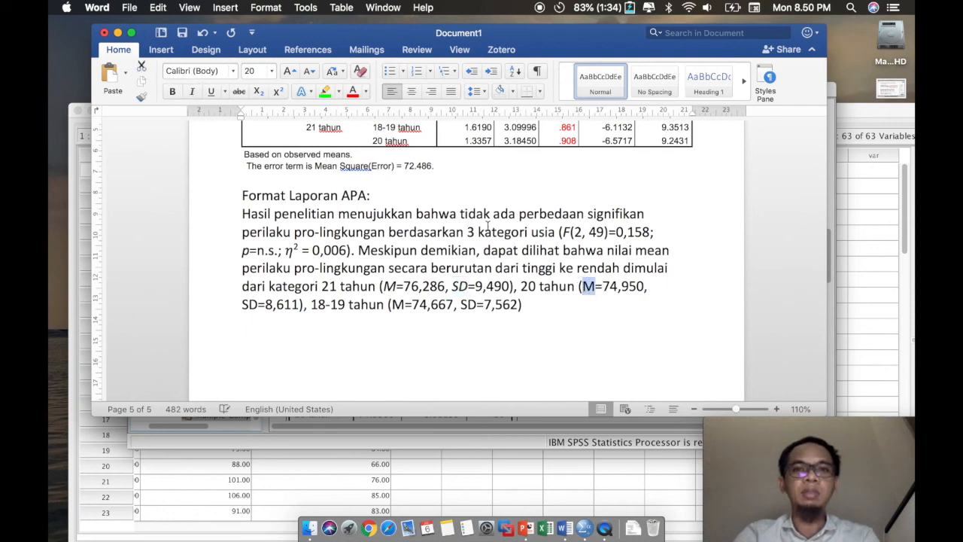
click(193, 92)
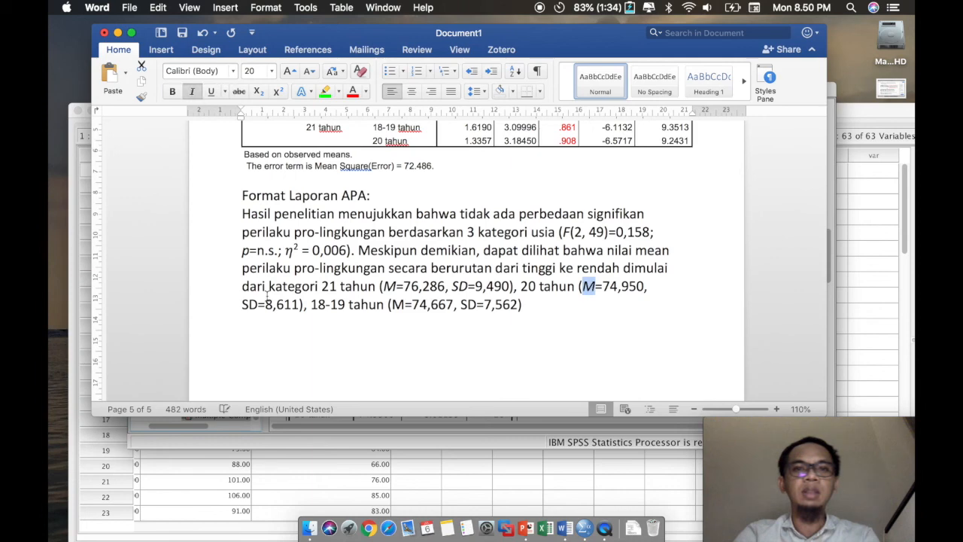
drag(239, 304, 257, 304)
click(192, 92)
Italicize the M and SD symbols in the 18-19 tahun group's statistics
drag(391, 304, 404, 305)
click(193, 94)
drag(461, 305, 477, 305)
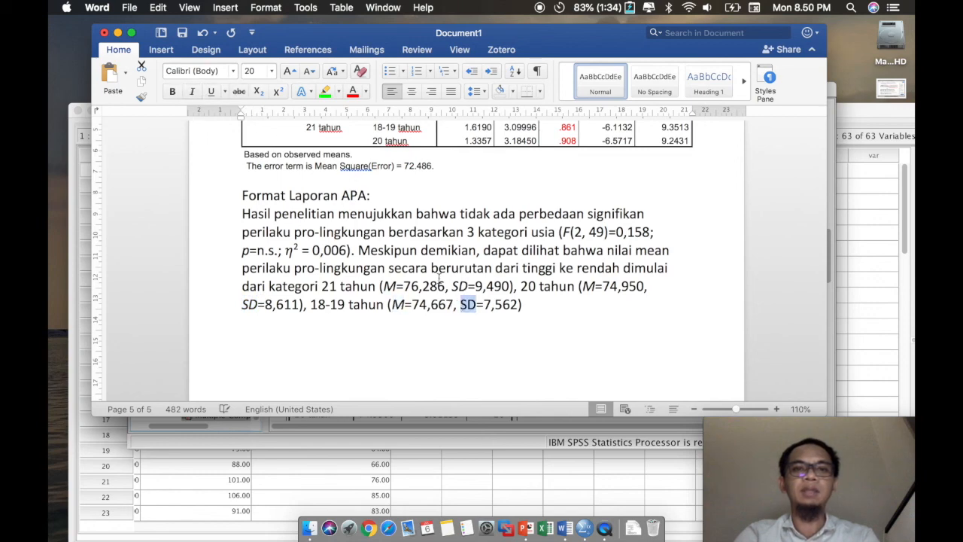
click(191, 91)
End the group statistics with a period and start a new sentence with "Selain nilai F pada perhitungan anova"
click(542, 304)
text(. )
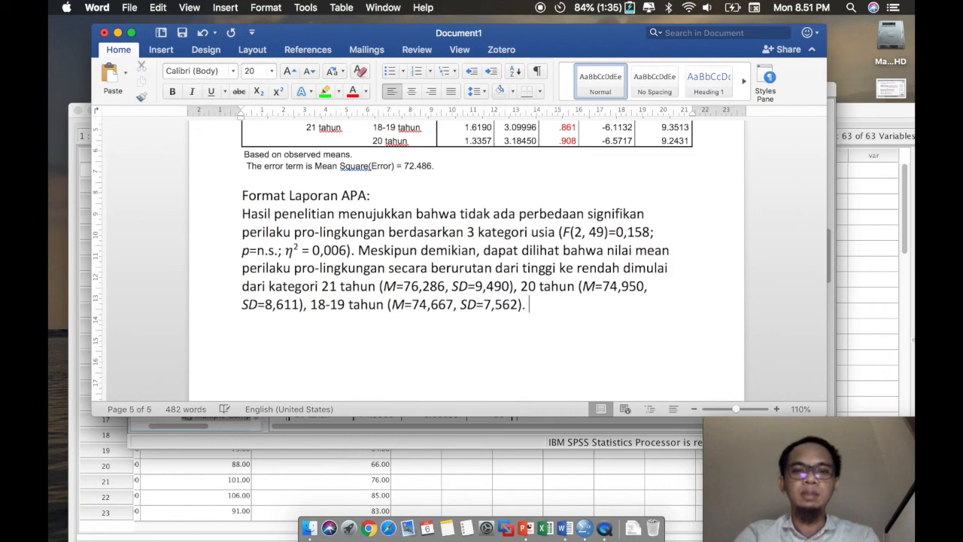
text(Selain nilai F )
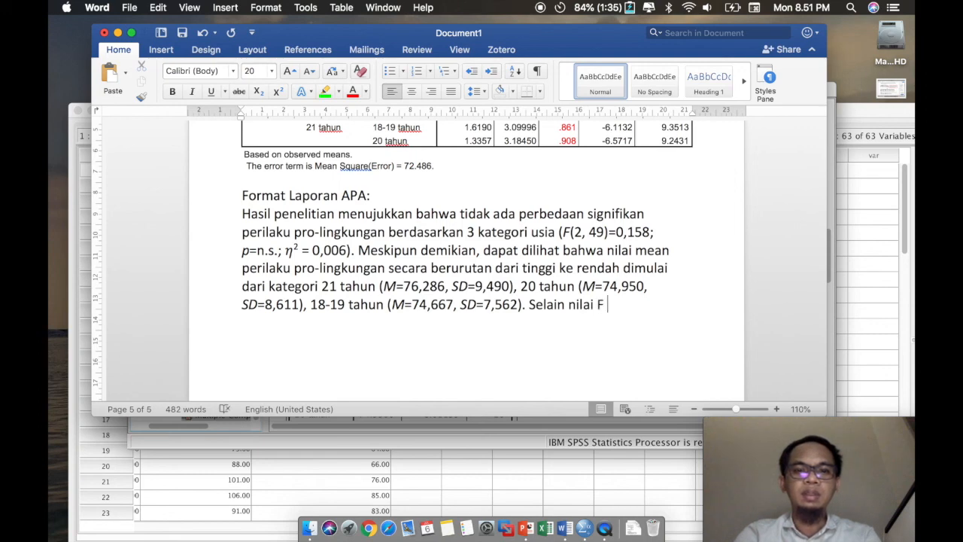
text(pada)
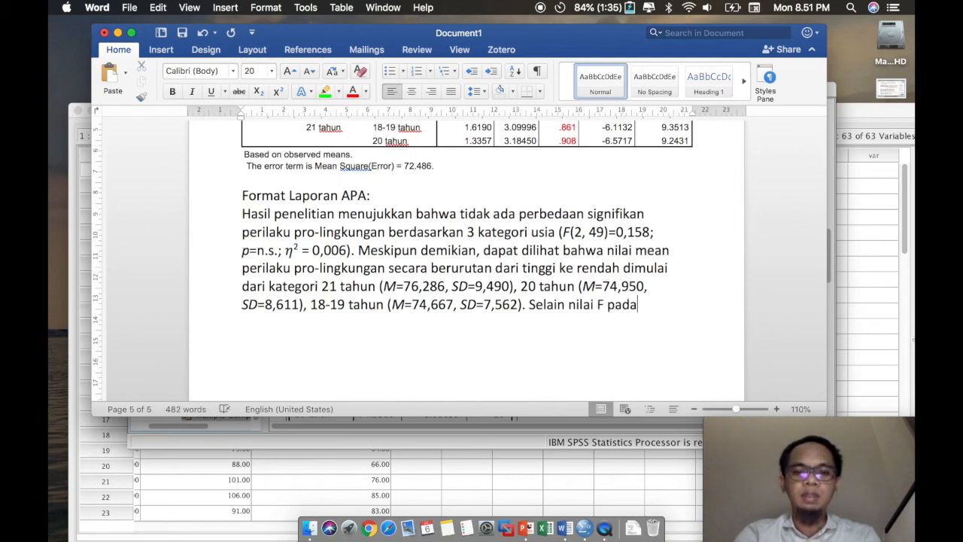
text( perhitu)
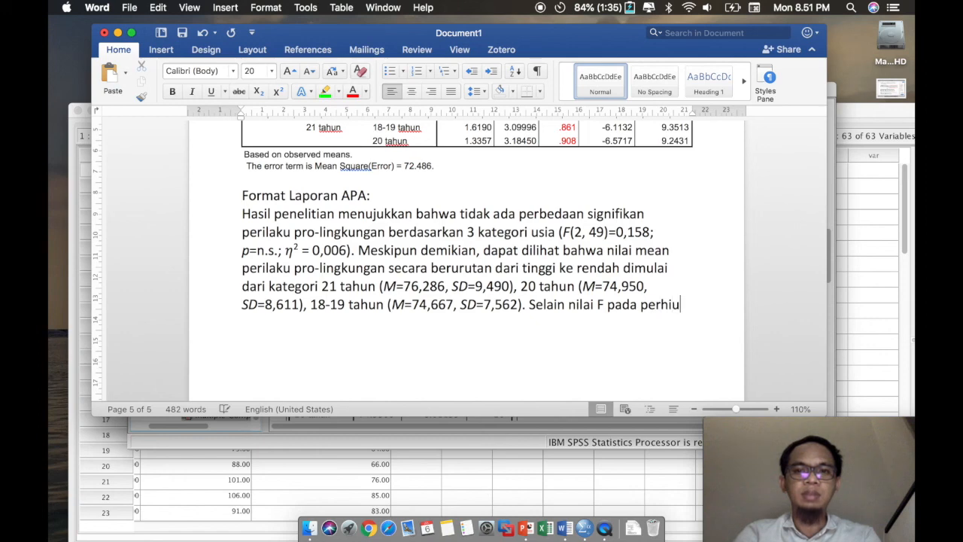
text(ngan anovam)
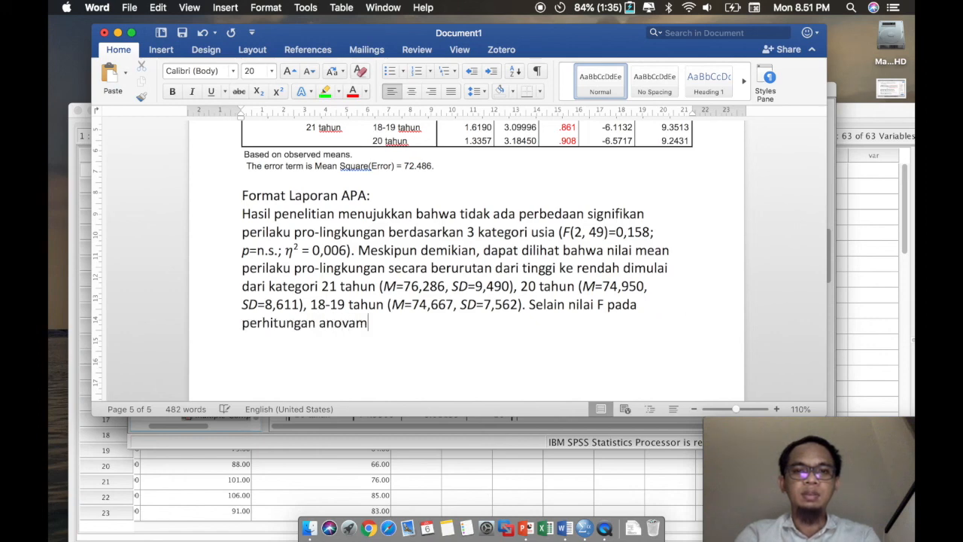
key(BackSpace)
Continue the new sentence with ", peneliti tidak menemukan" after "anova"
text(, kami)
key(BackSpace)
key(BackSpace)
key(BackSpace)
key(BackSpace)
text(peneliti )
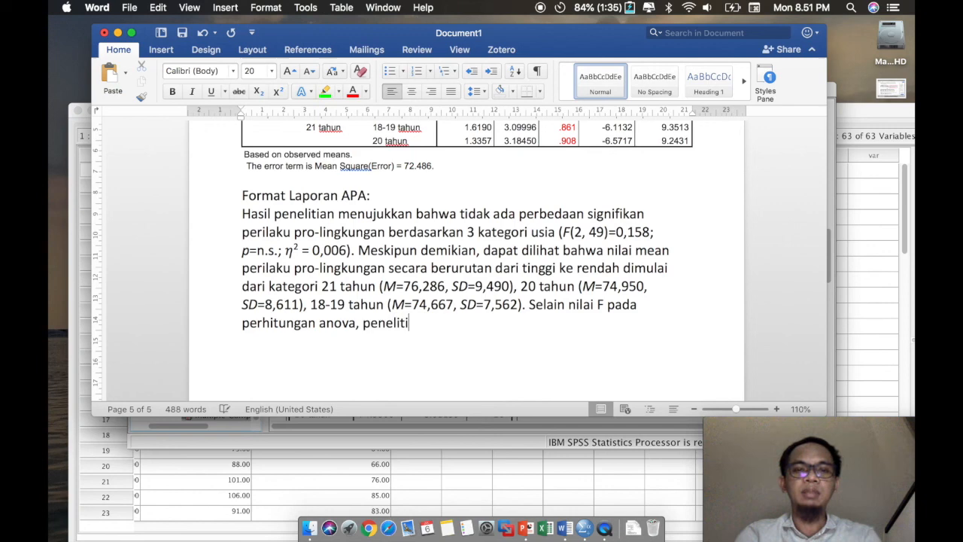
text(t)
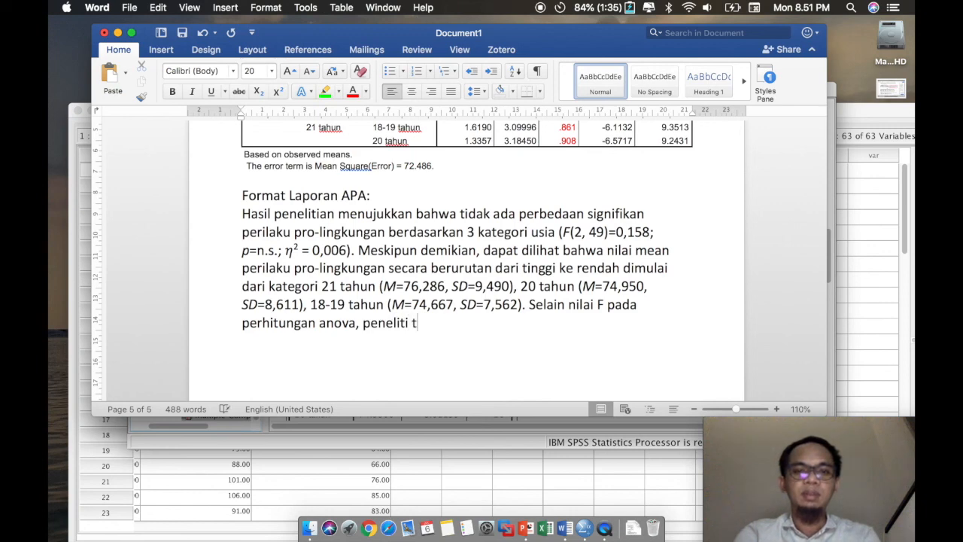
text(idak menemukan )
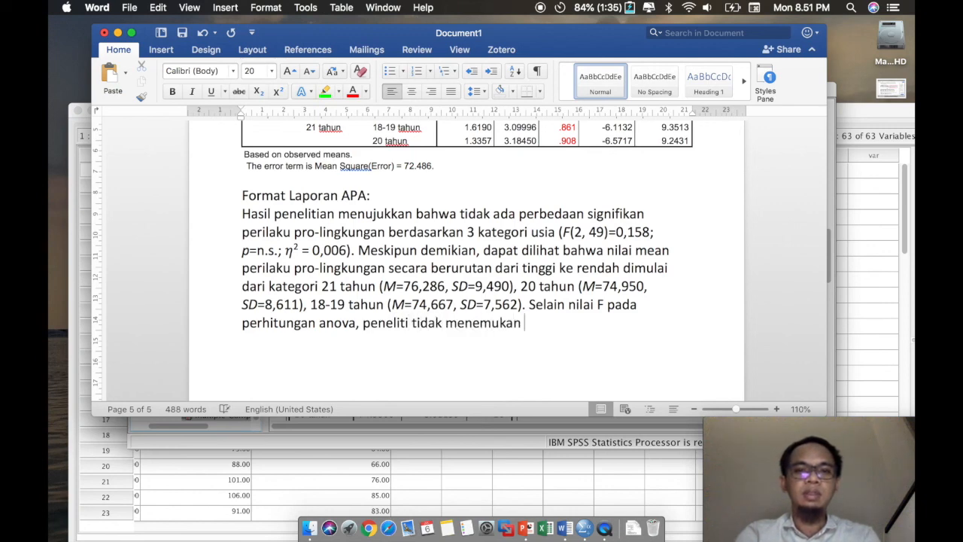
Finish the sentence with "adanya perbedaan signifikan pada uji post hoc LSD."
text(adanya perbedaan s)
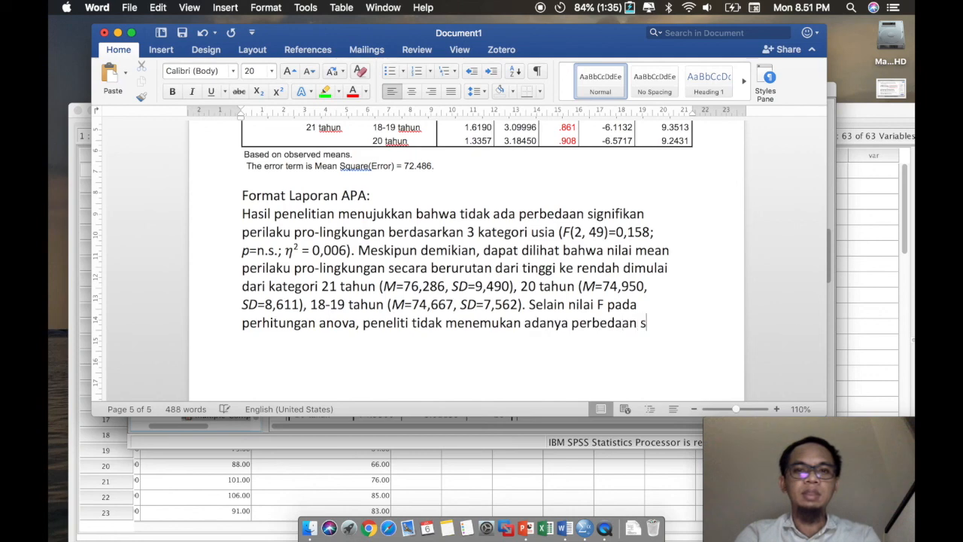
text(ignifikan pada )
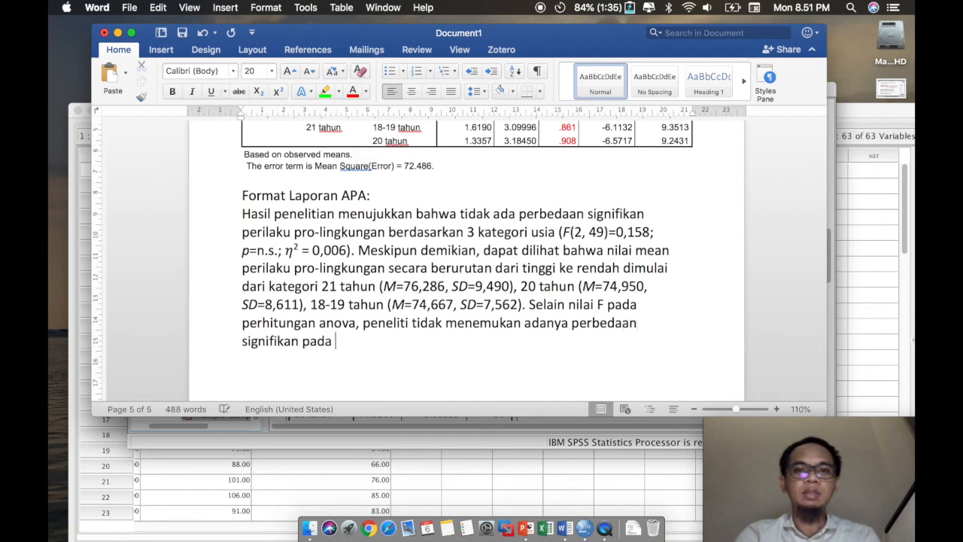
text(uji post)
text( hoct)
text( LSD)
text(.)
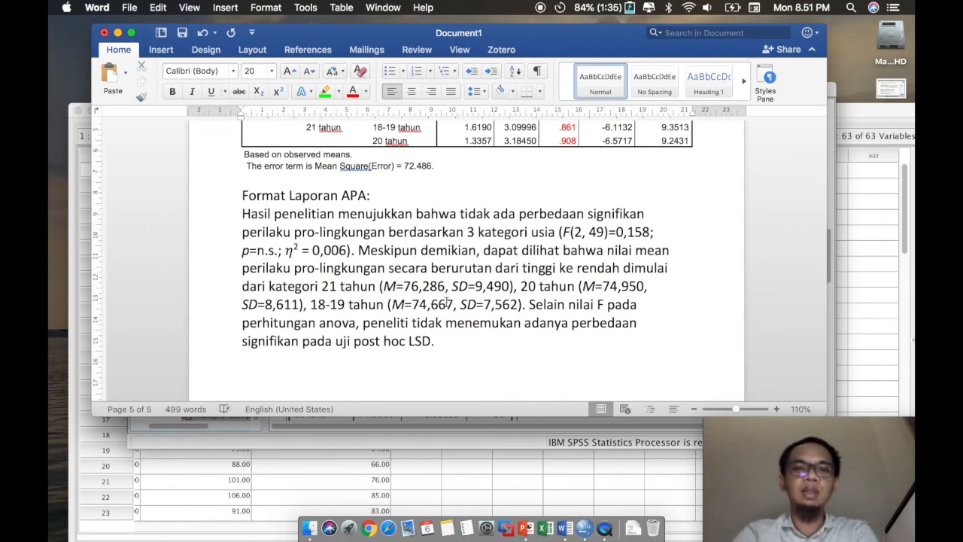
Review the completed APA report paragraph together with the post hoc comparison table above it
scroll(443, 297, up, 1)
scroll(446, 302, up, 5)
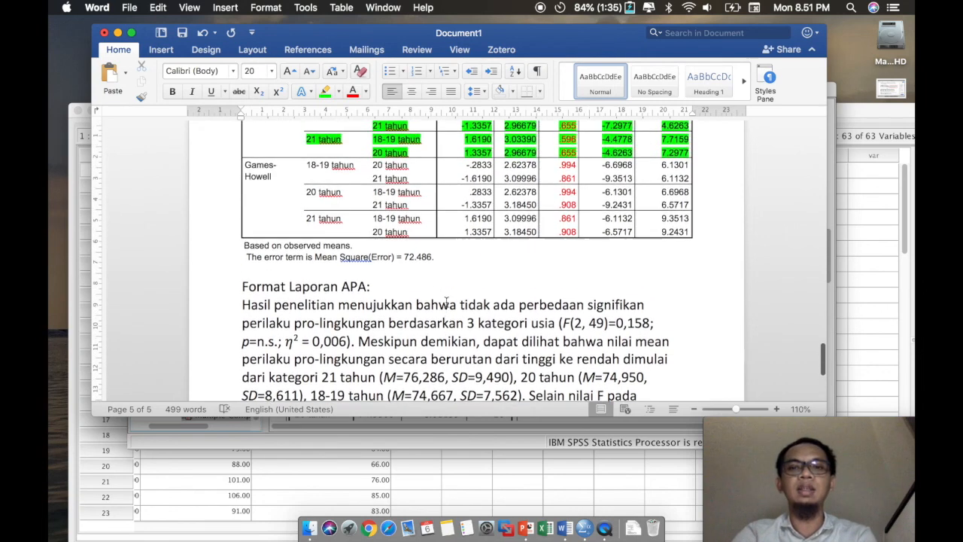
scroll(447, 301, down, 5)
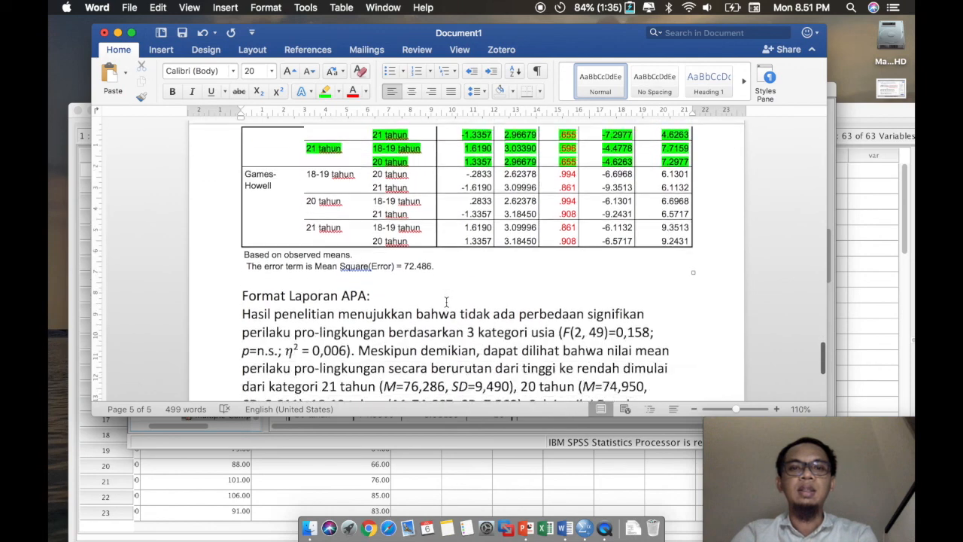
scroll(446, 301, down, 2)
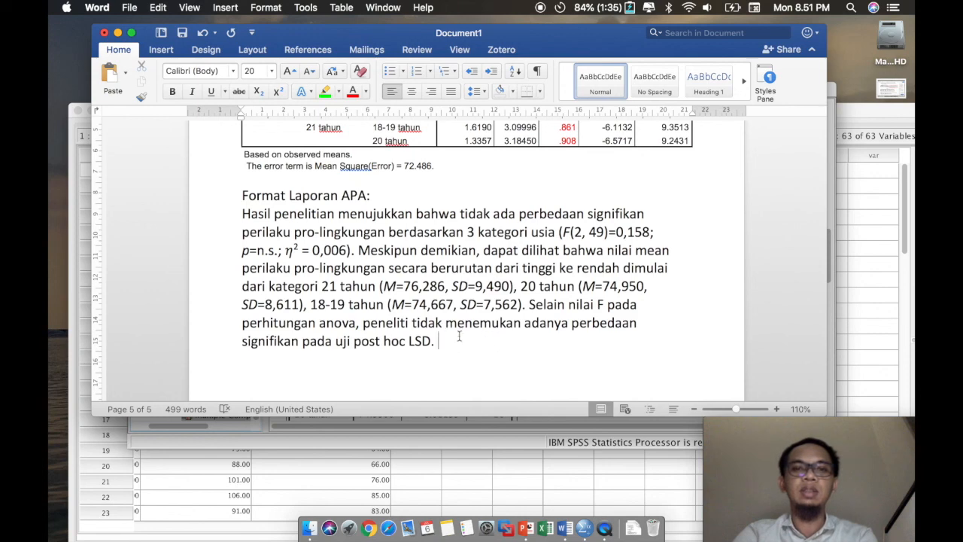
click(201, 200)
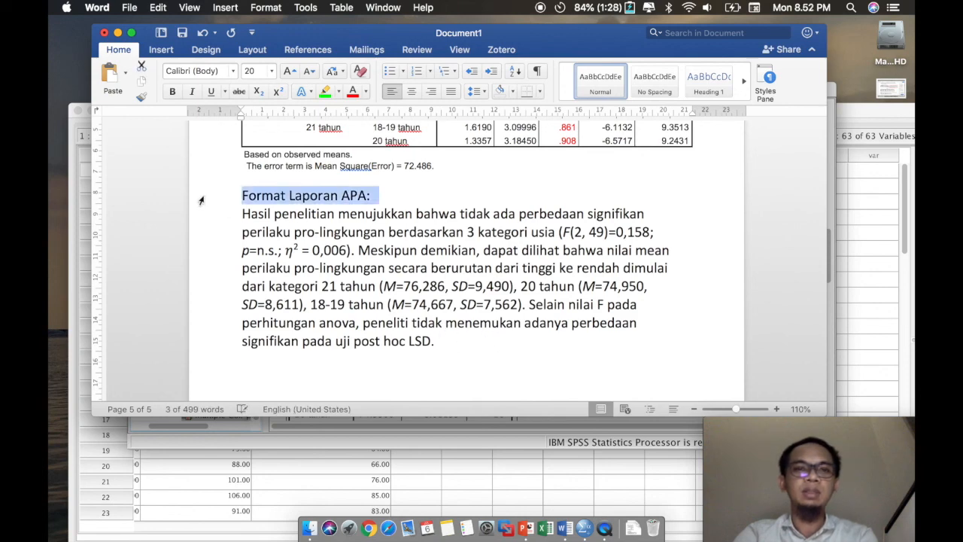
scroll(202, 199, down, 3)
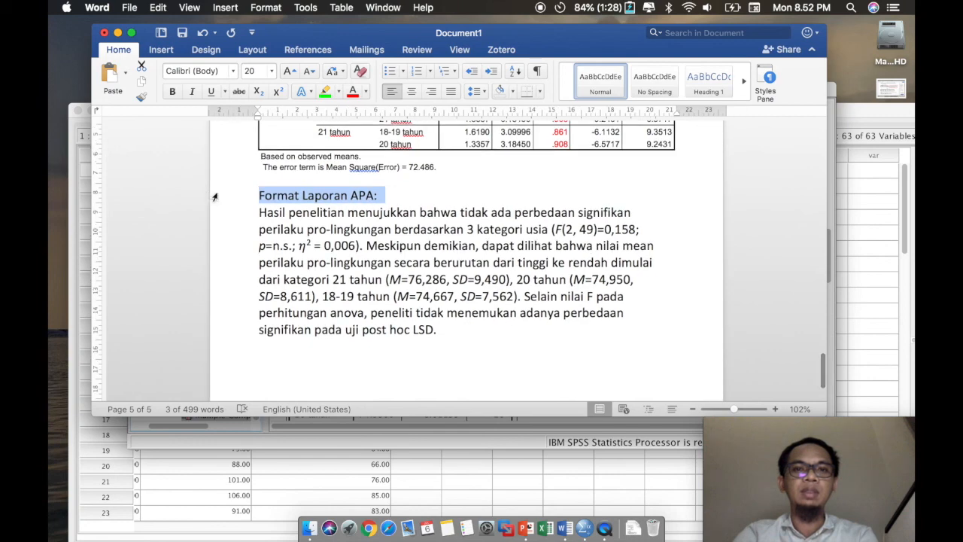
scroll(409, 233, up, 3)
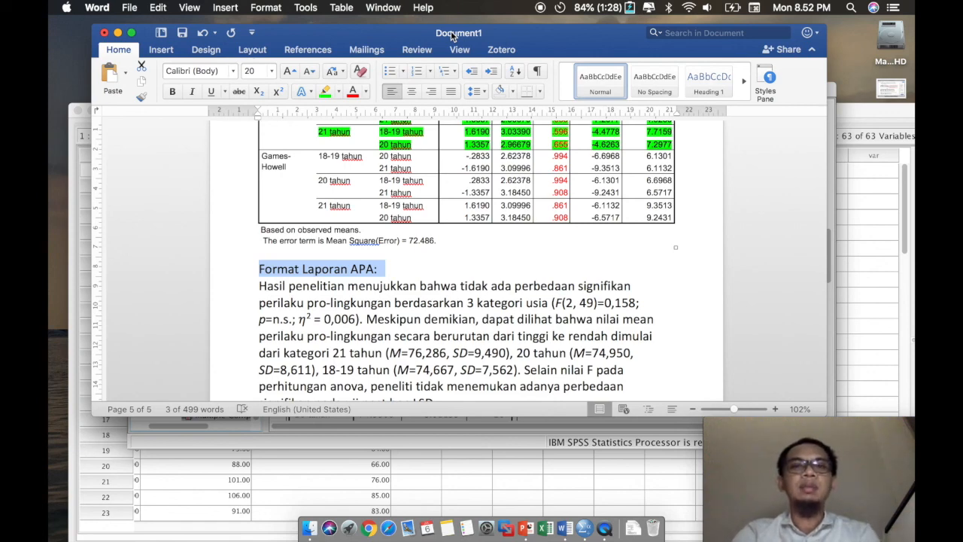
click(403, 275)
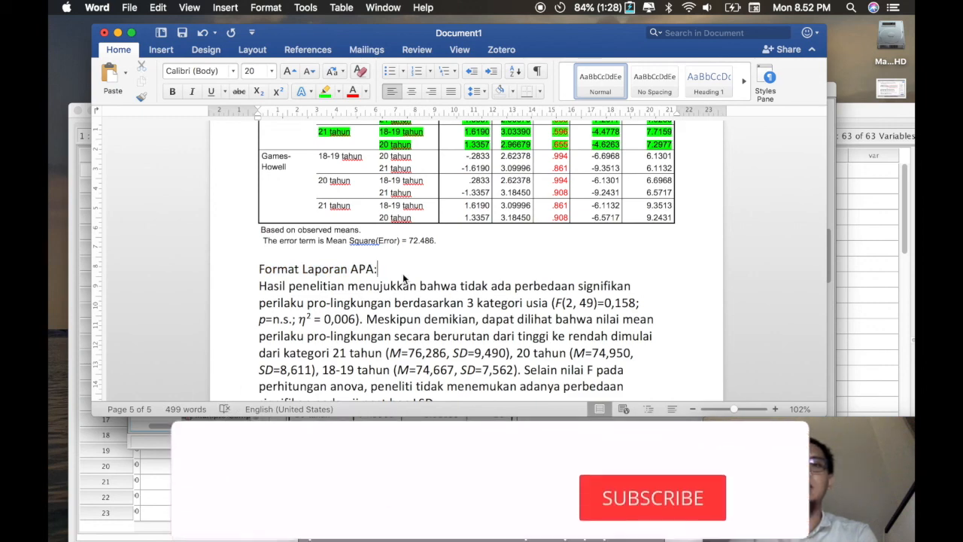
scroll(406, 267, down, 1)
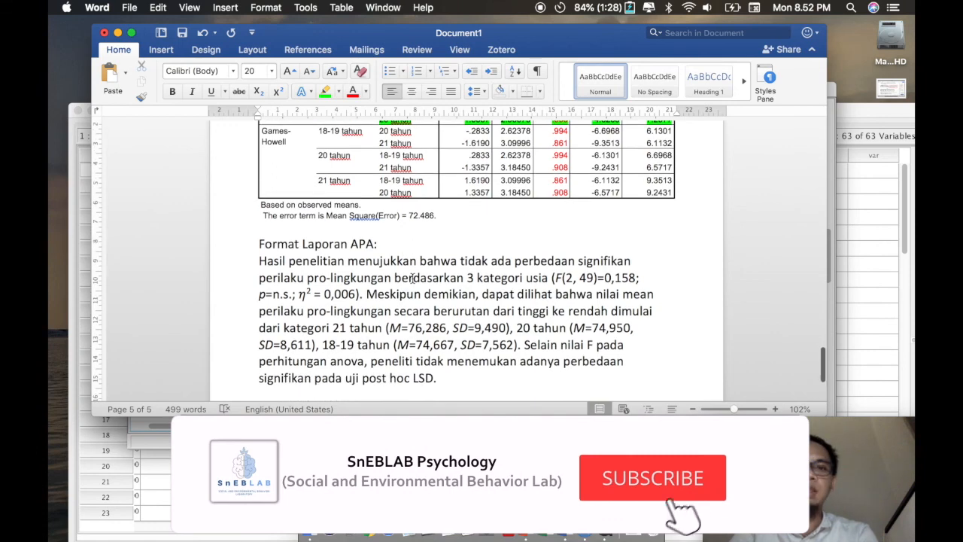
click(541, 8)
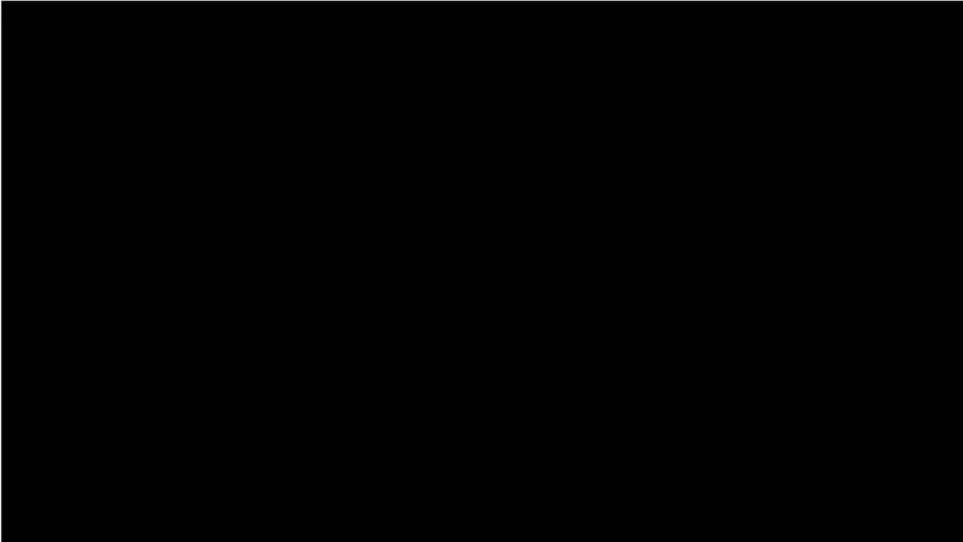